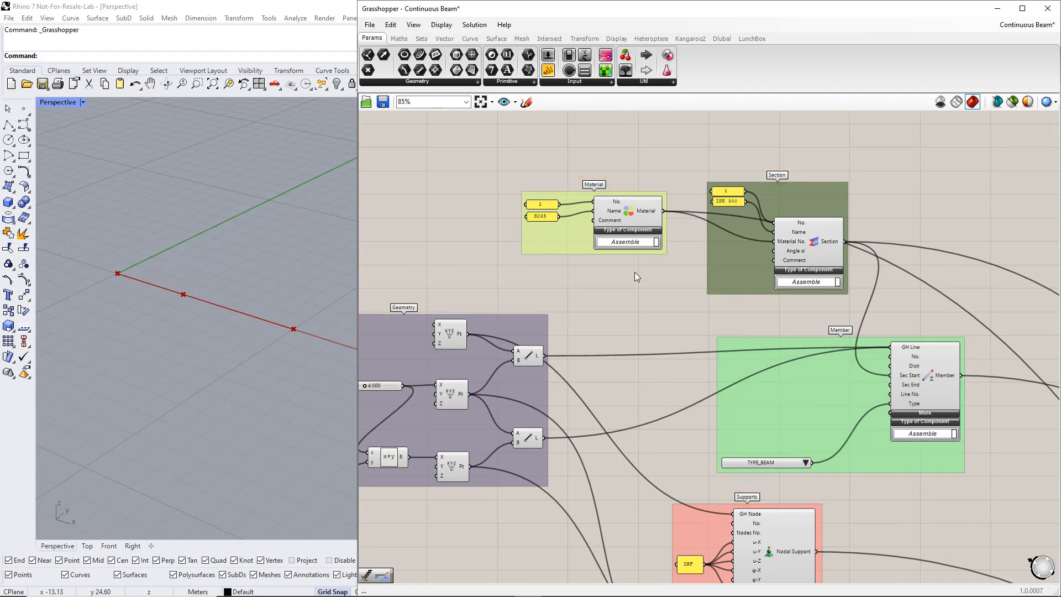
Step: Examine the finished Continuous Beam definition, from the material, section and support groups through the load cases, design situations, member load and load combinations
scroll(634, 272, down, 5)
right_drag(684, 410, 682, 330)
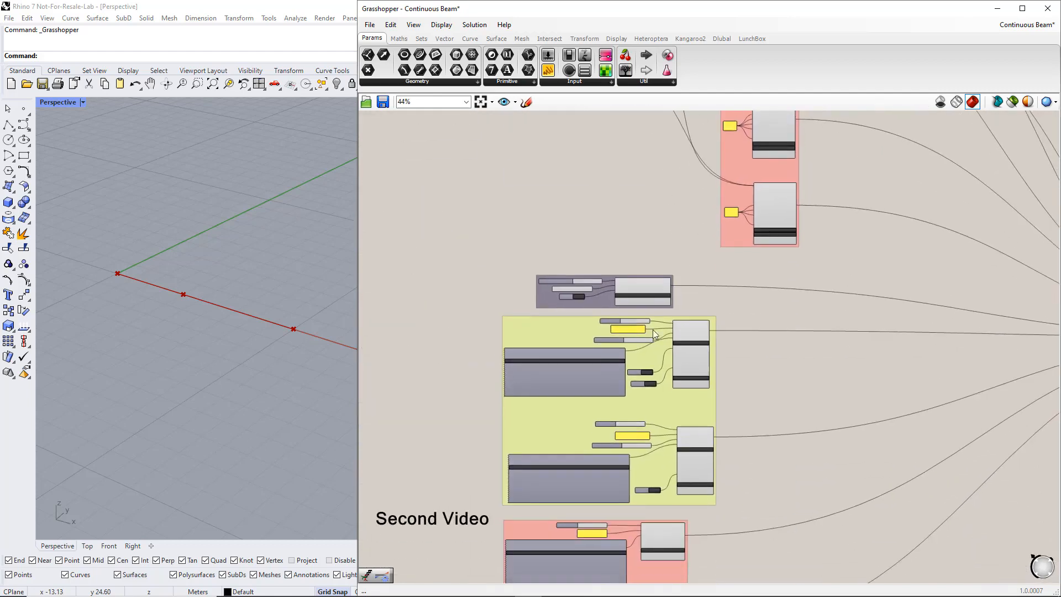
scroll(629, 326, up, 4)
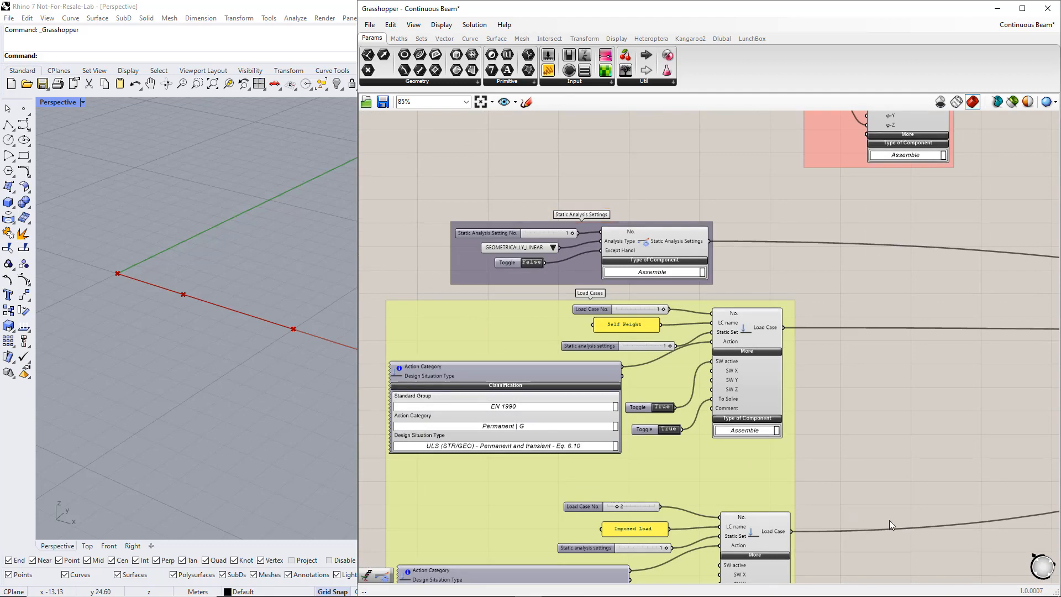
right_drag(884, 509, 847, 182)
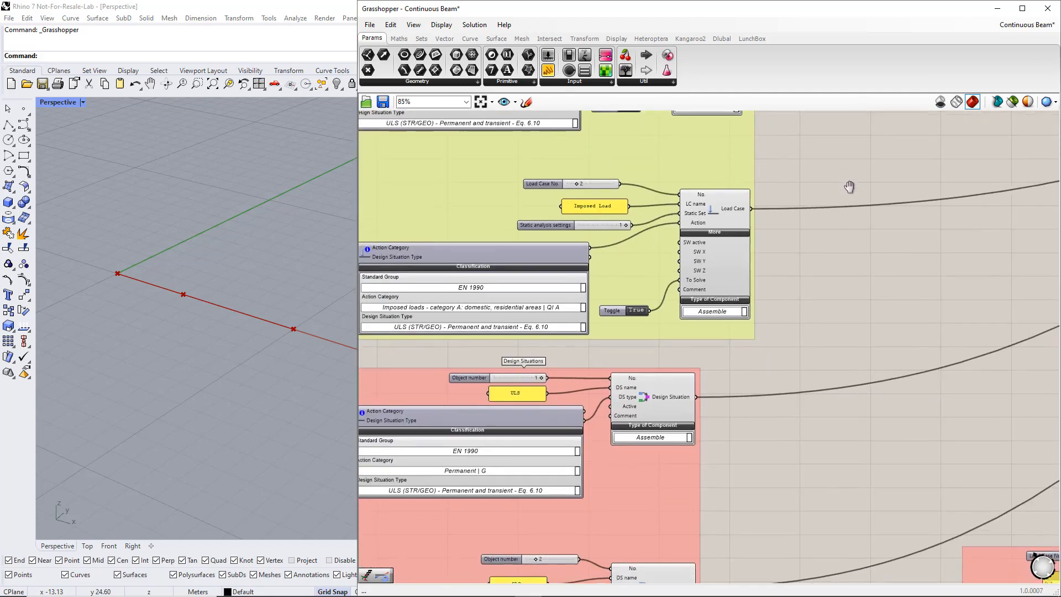
right_drag(824, 374, 819, 176)
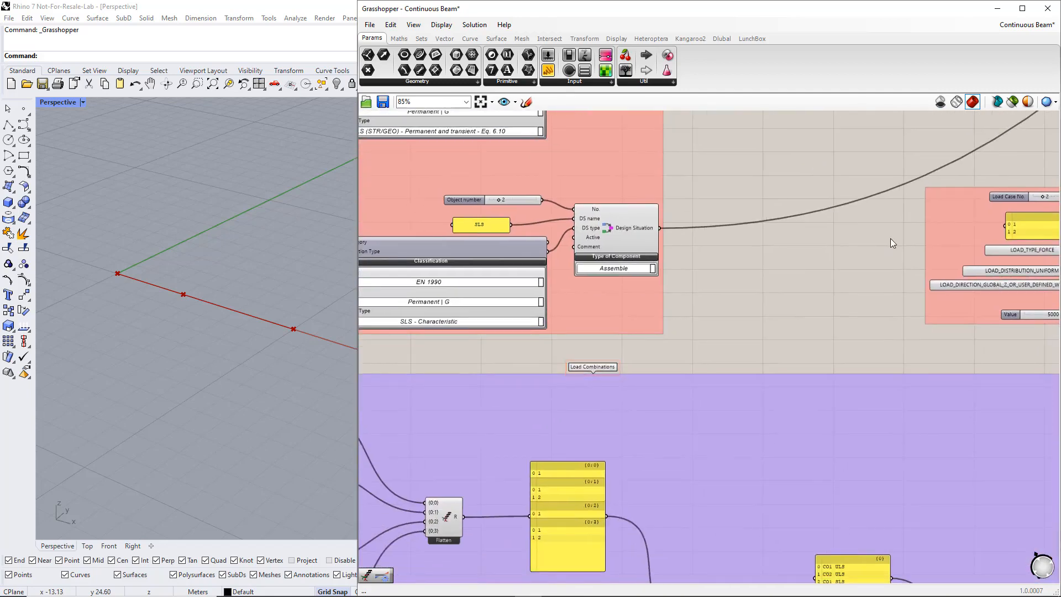
right_drag(880, 244, 568, 355)
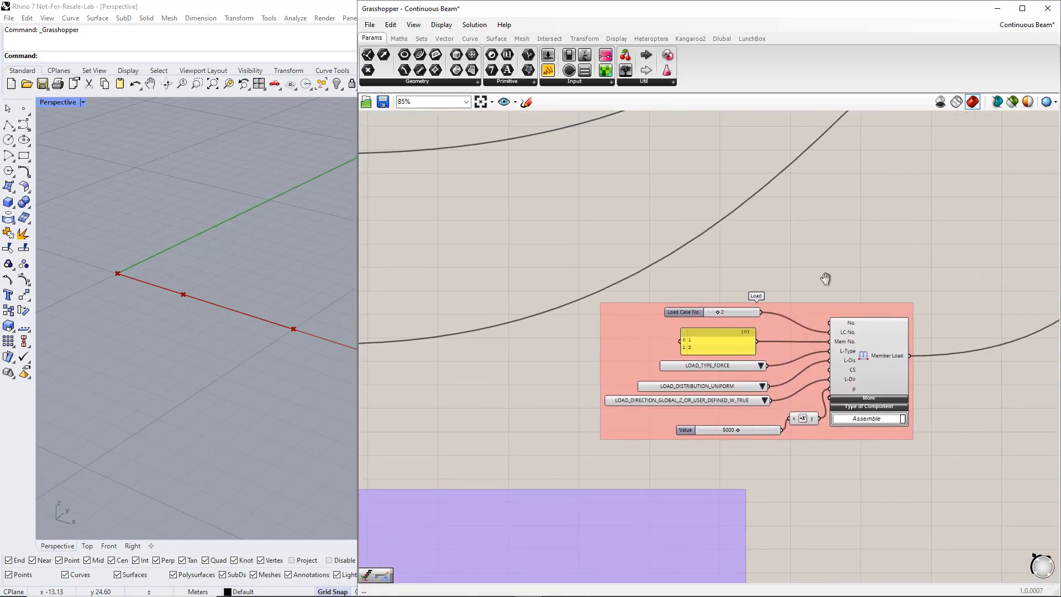
scroll(696, 363, down, 5)
scroll(696, 360, down, 3)
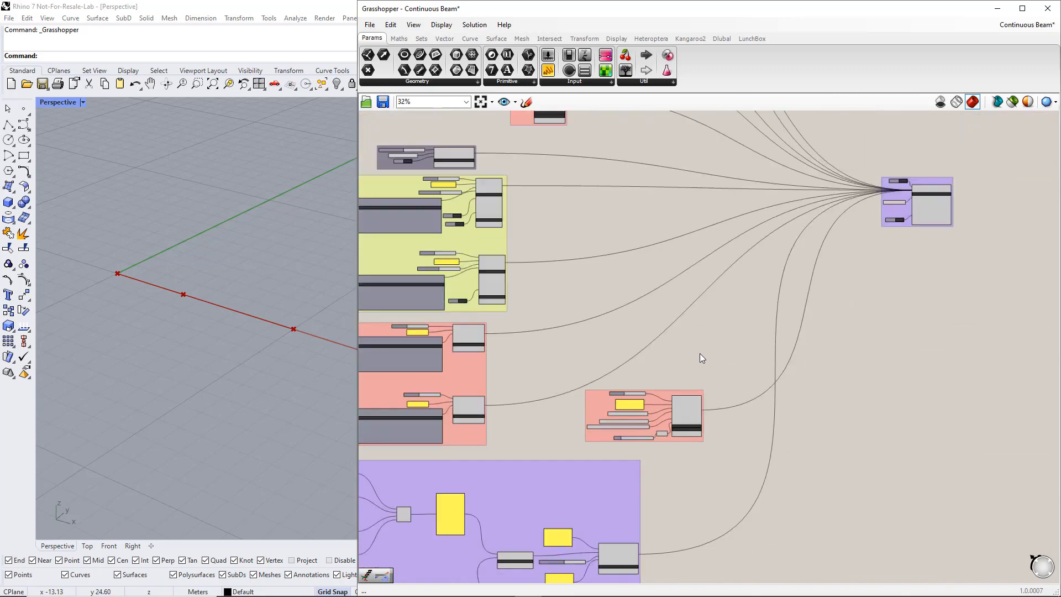
right_drag(737, 296, 724, 433)
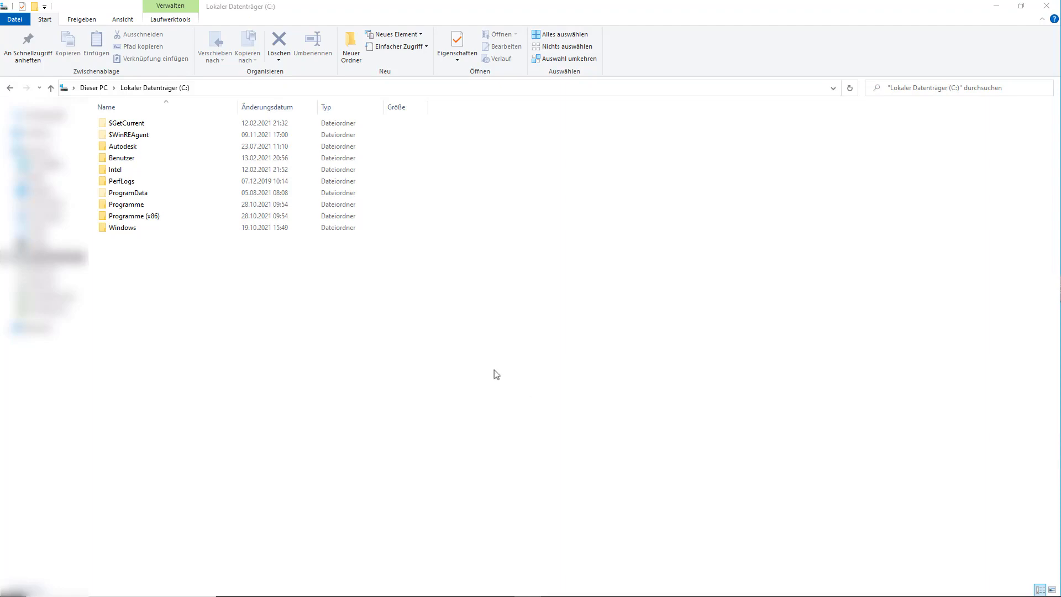
Step: In File Explorer, run DlubalRfem6Plugin.rhi from Programme\Dlubal\RFEM 6.01\tools\RhinoPlugin and install the plug-in for the current user only
click(131, 208)
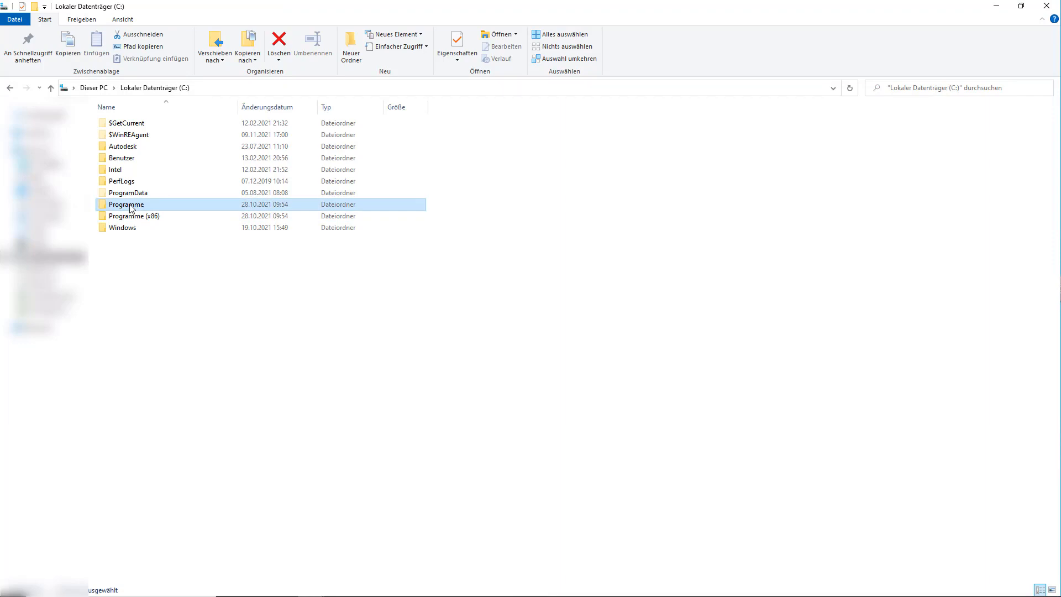
double_click(132, 208)
double_click(125, 172)
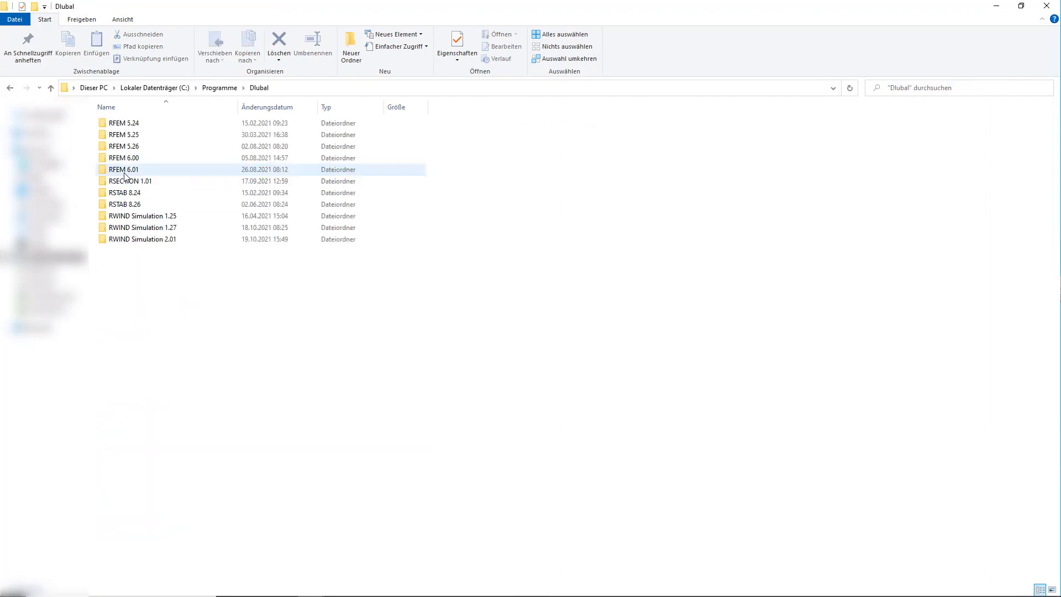
double_click(126, 171)
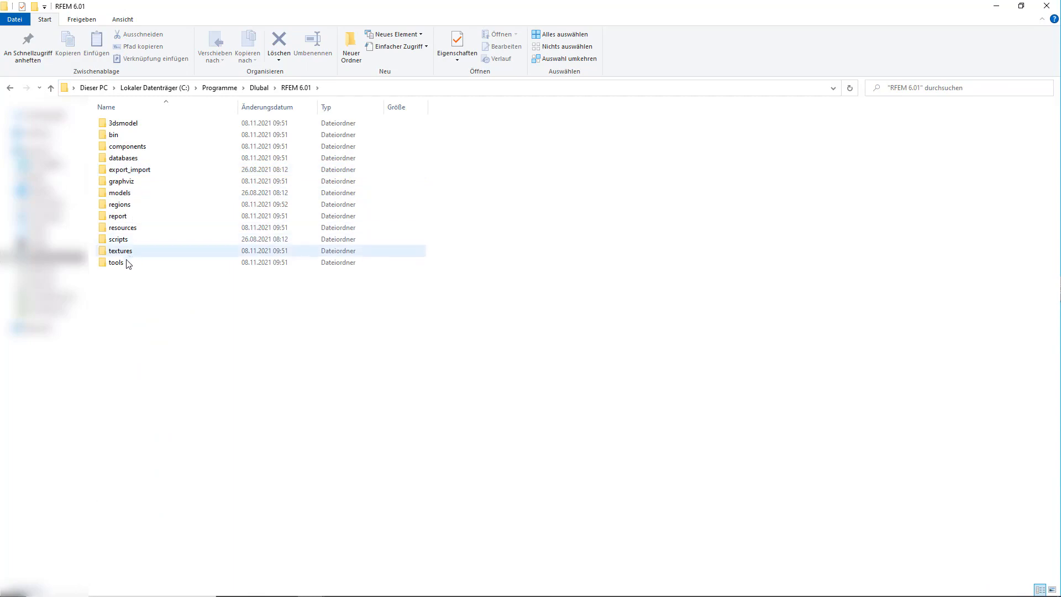
double_click(127, 260)
click(125, 136)
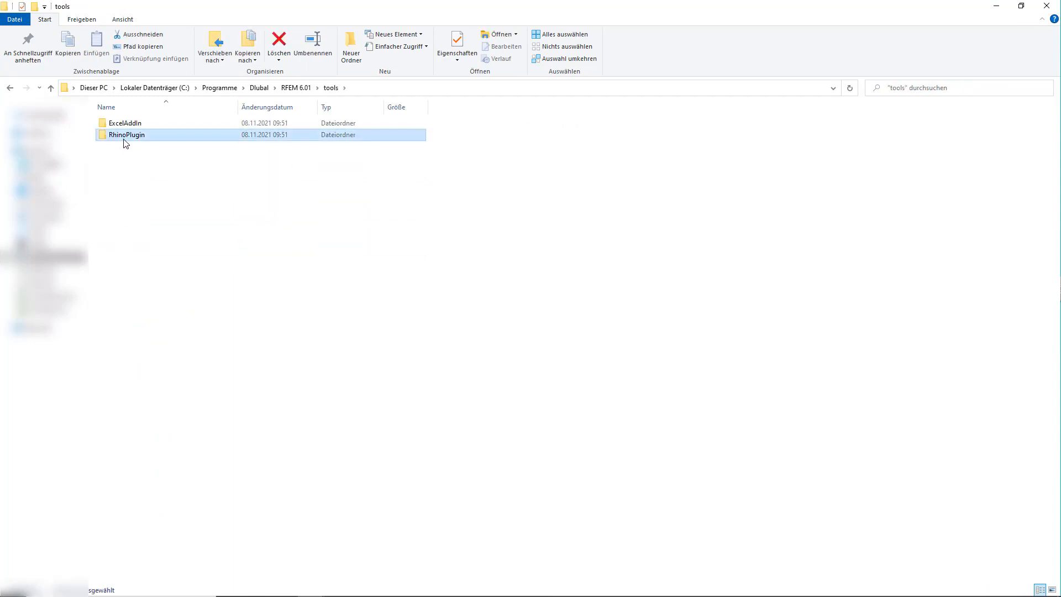
double_click(124, 138)
double_click(131, 125)
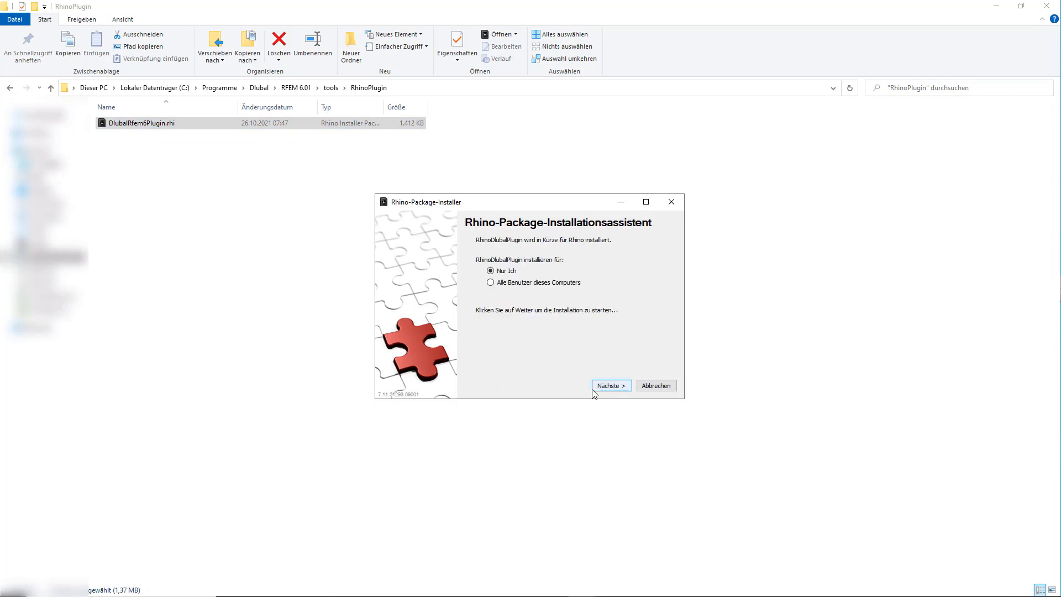
click(603, 387)
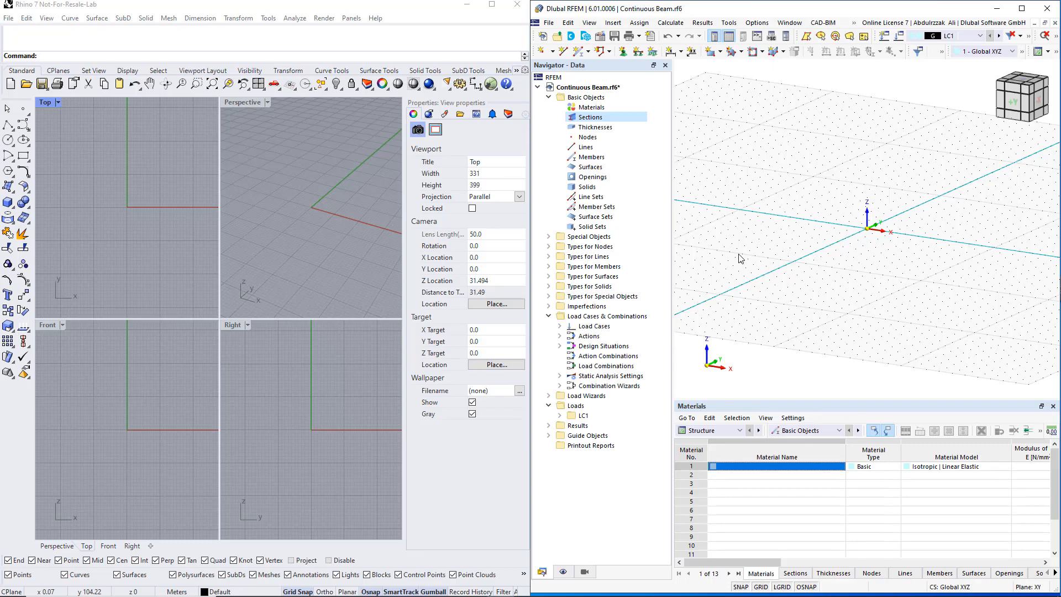
Step: Maximize the Rhino window and try out rotating, zooming and panning in Perspective, plus panning in the Top, Front and Right viewports
double_click(494, 5)
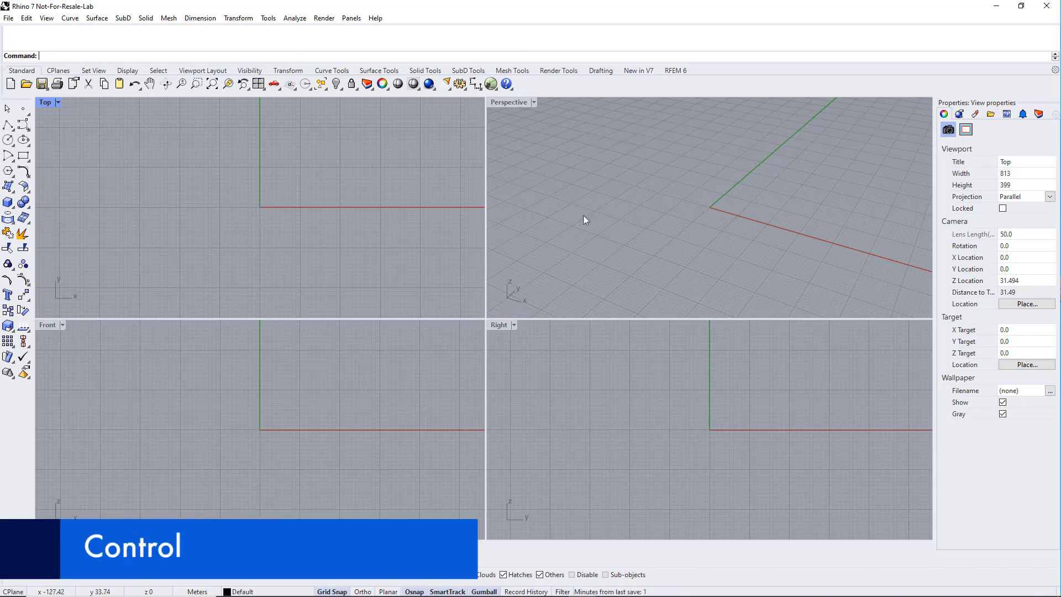
mouse_move(716, 211)
right_down()
mouse_move(656, 208)
mouse_move(723, 221)
right_up()
scroll(711, 211, up, 10)
scroll(712, 214, down, 10)
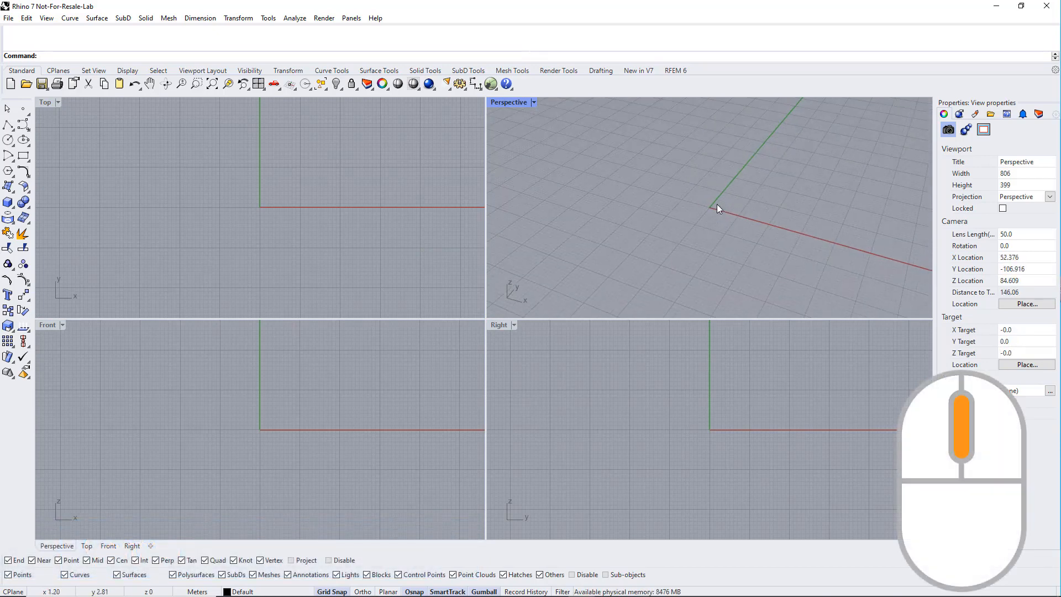
middle_drag(717, 204, 673, 235)
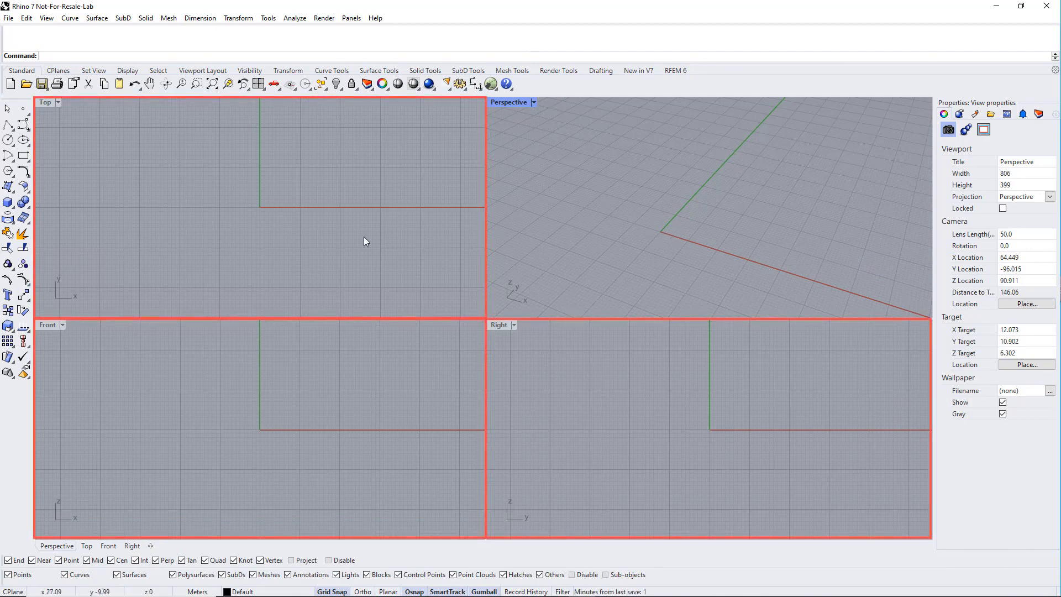
right_drag(364, 239, 337, 290)
right_drag(319, 388, 296, 414)
right_drag(778, 411, 743, 436)
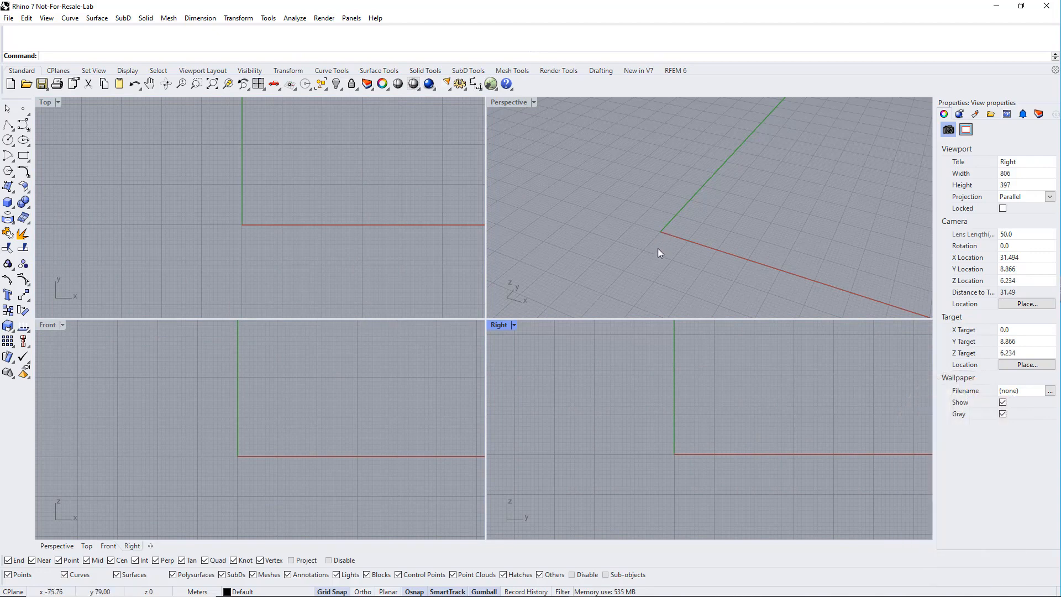
Step: Maximize the Perspective viewport, look at the Top, Front and Right views in turn, and return to Perspective
double_click(522, 102)
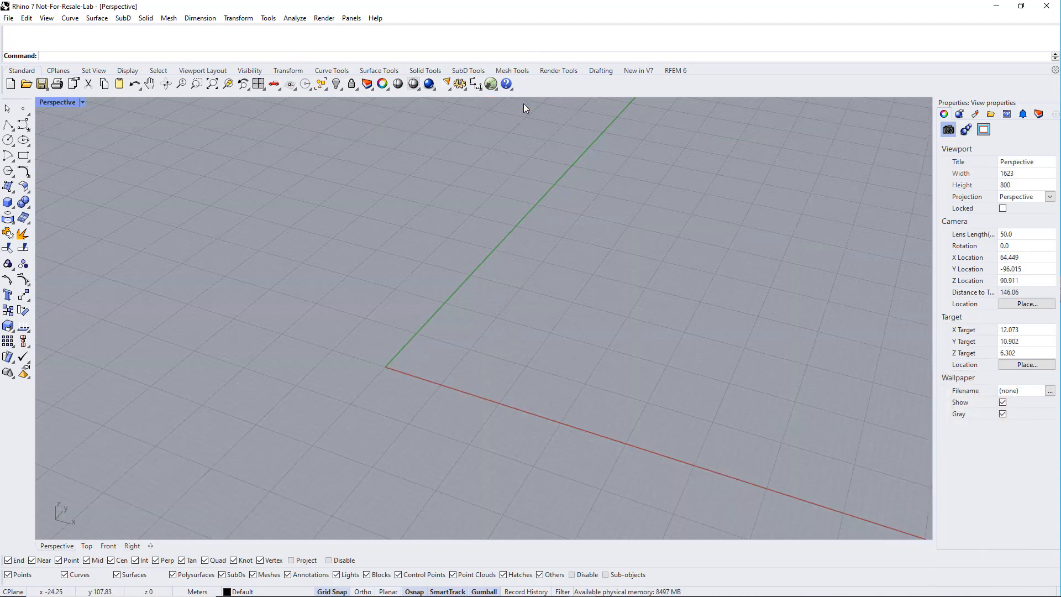
click(89, 545)
click(108, 545)
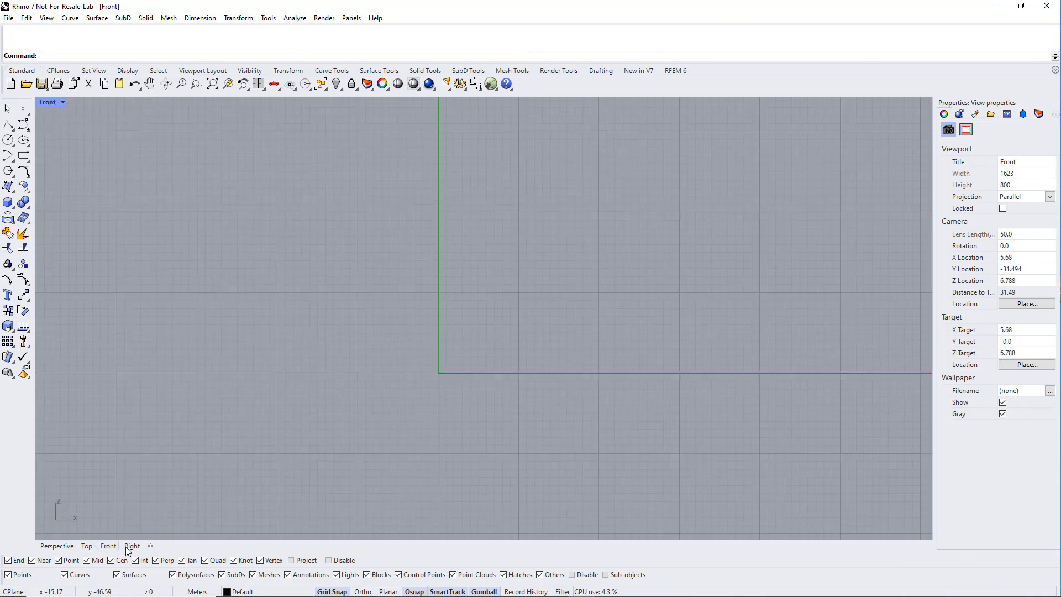
click(131, 546)
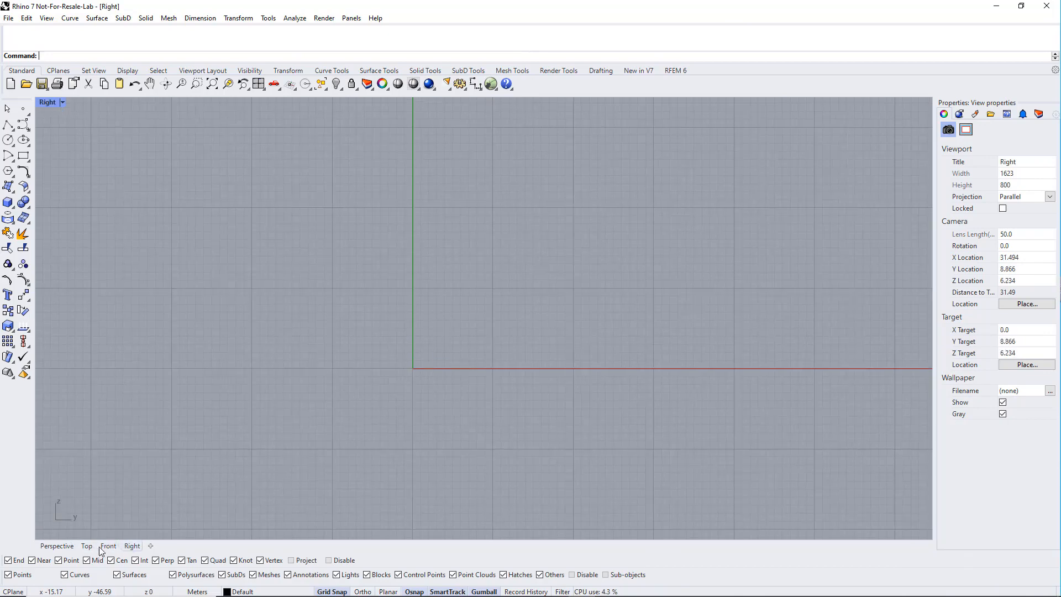
click(65, 545)
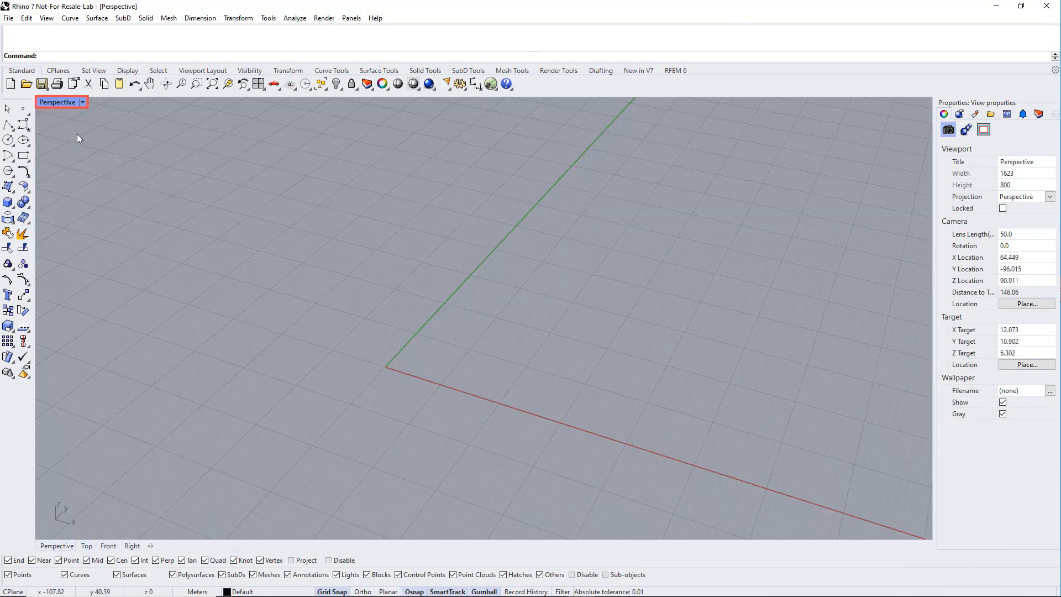
click(81, 107)
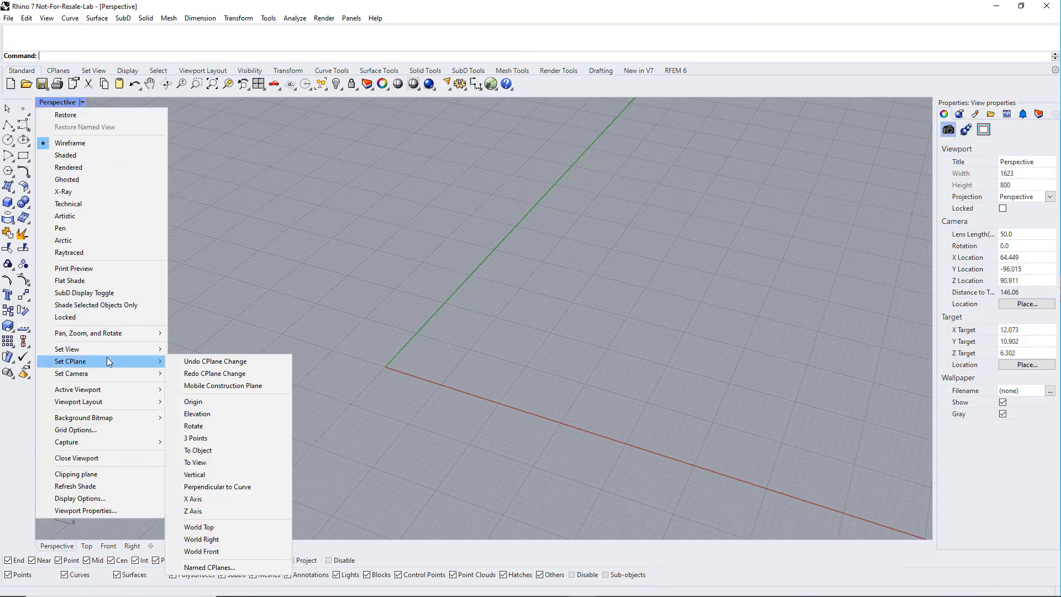
mouse_move(112, 373)
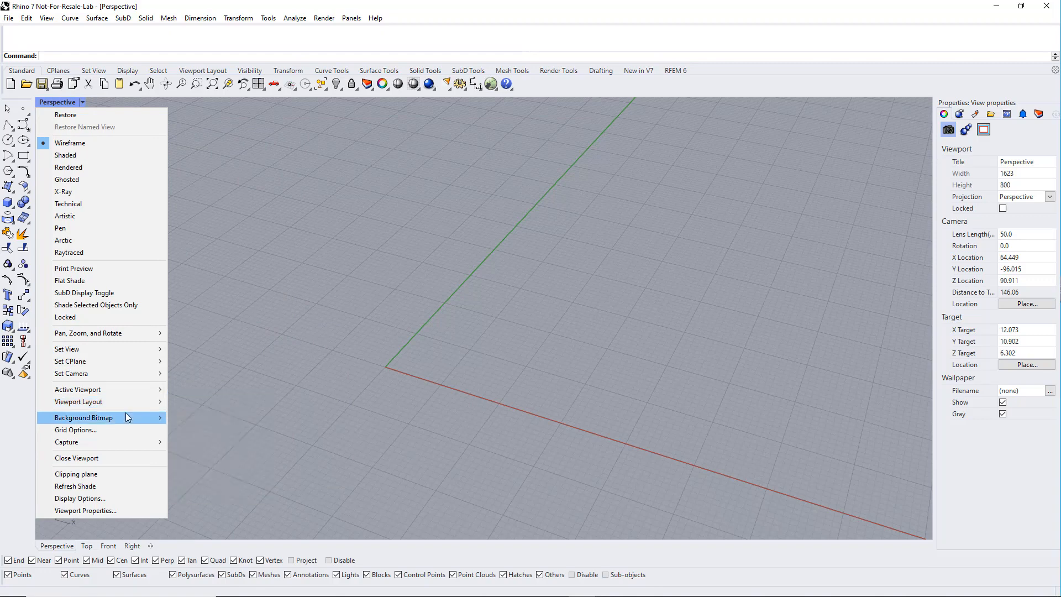
click(362, 339)
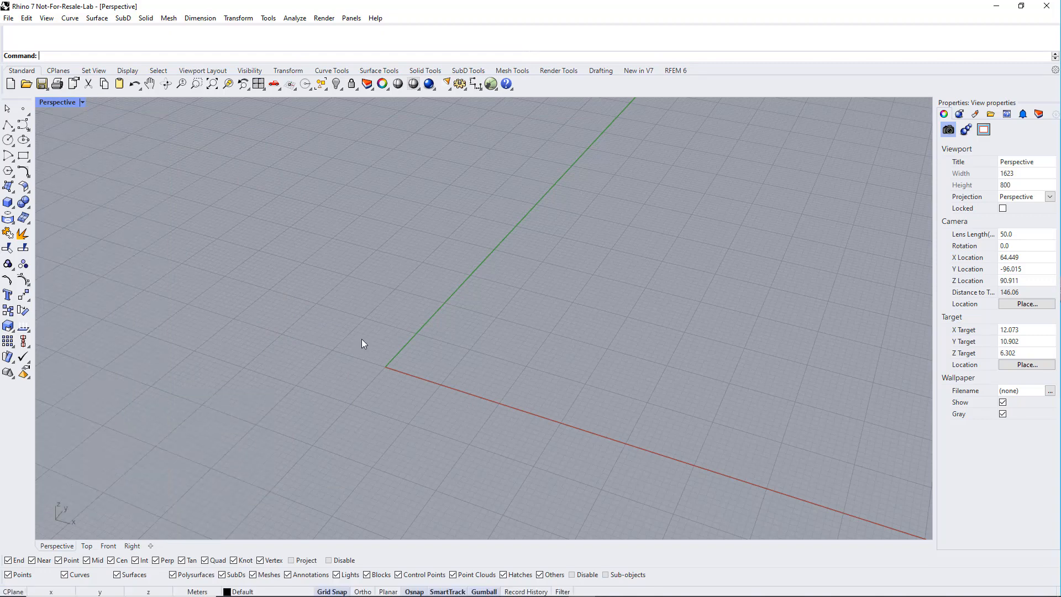
Step: Launch Grasshopper from Rhino and close its getting-started tutorial browser
text(Grasshopper)
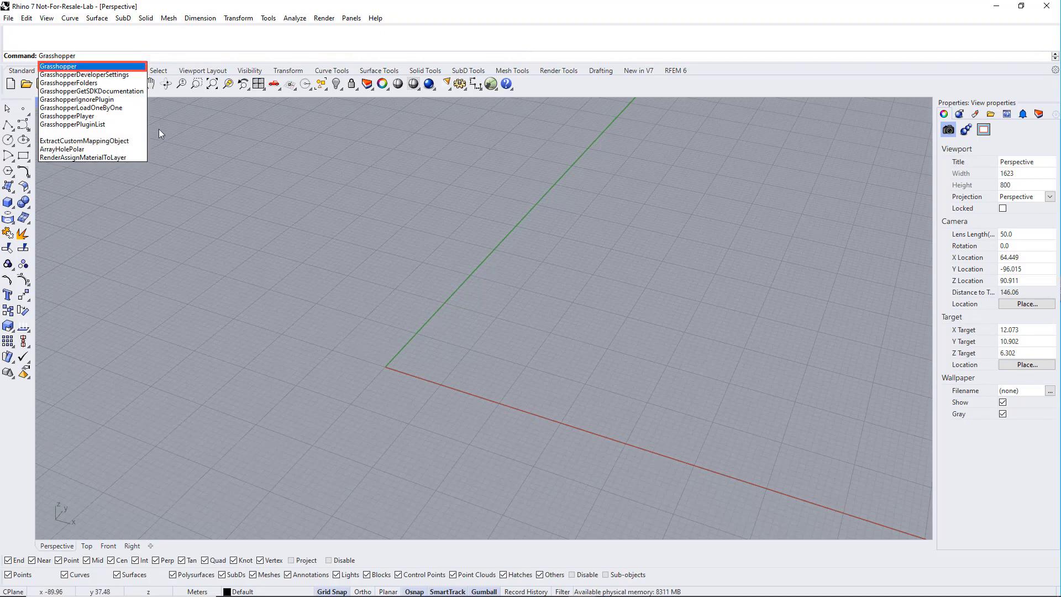
click(491, 84)
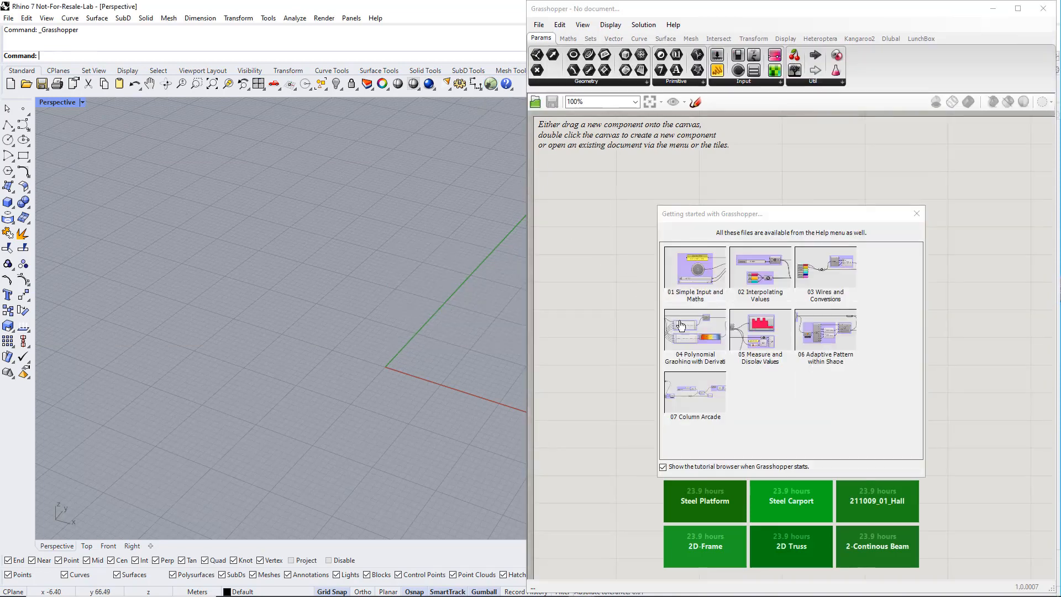
click(915, 217)
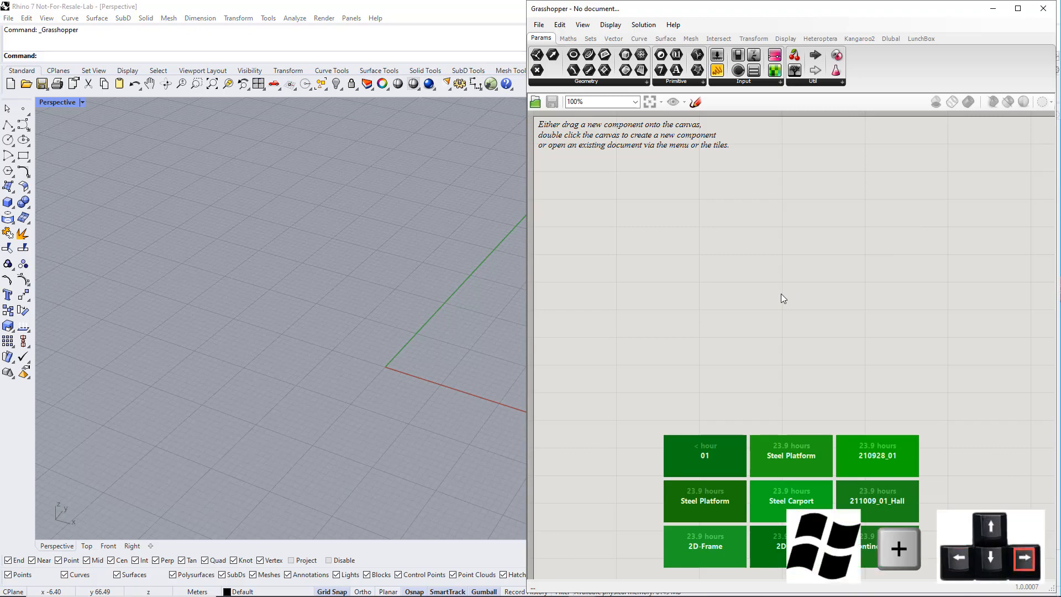
Step: Arrange the two windows side by side, with Grasshopper on the right half of the screen and Rhino on the left half
key(super+Right)
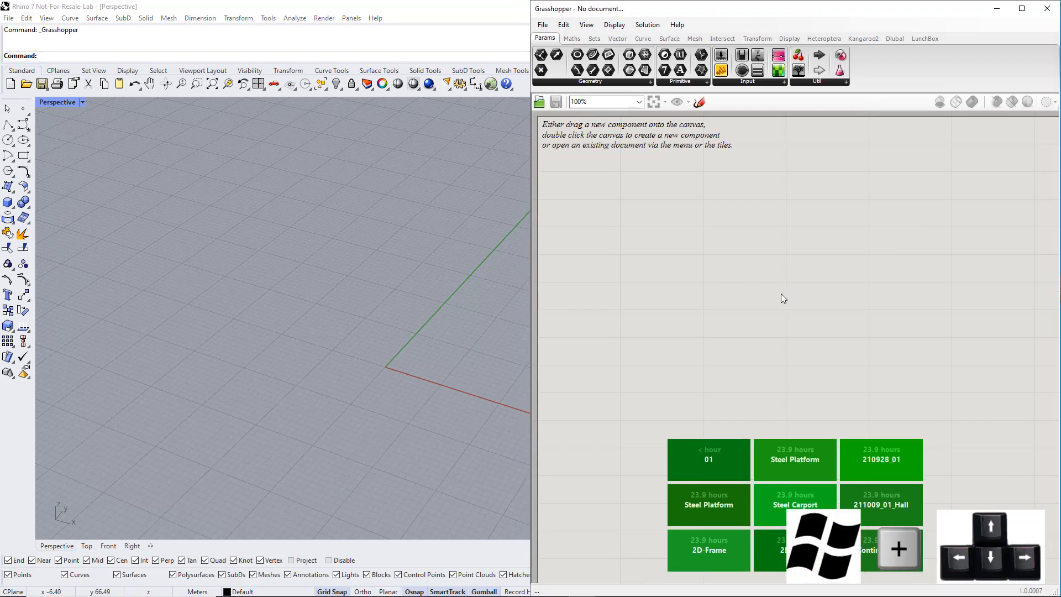
click(449, 353)
key(super+Left)
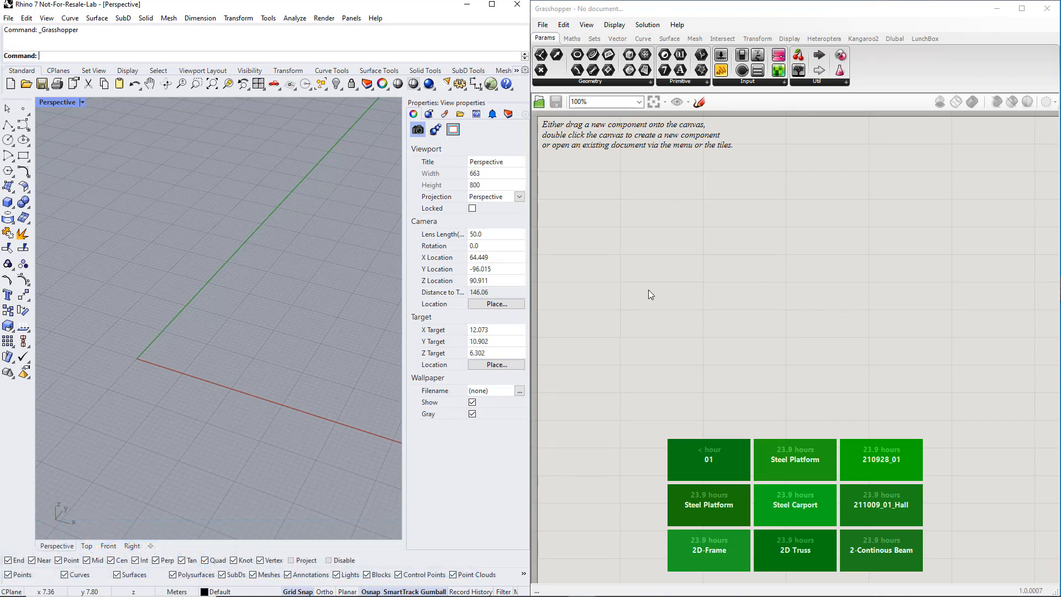
Step: Place a Construct Point component from the Vector components on the empty Grasshopper canvas and delete it again
click(617, 38)
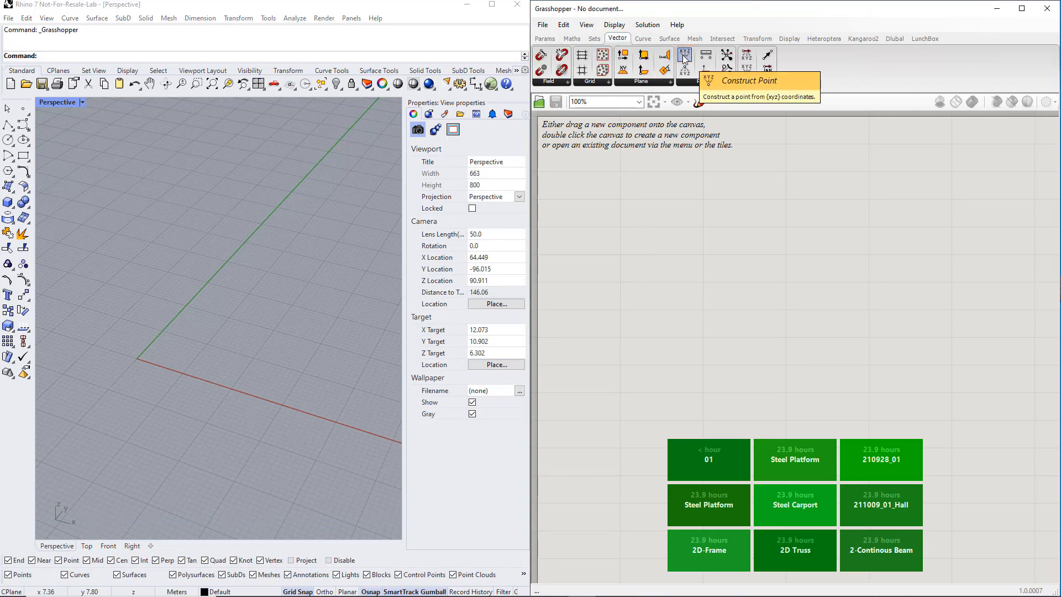
drag(684, 57, 734, 176)
drag(800, 240, 802, 243)
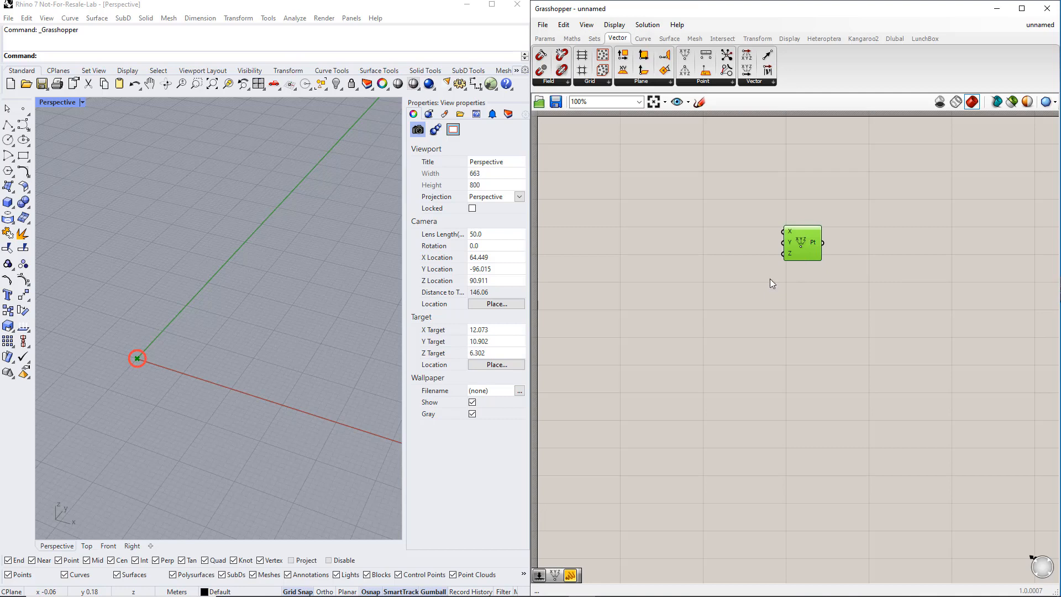
click(734, 311)
click(805, 235)
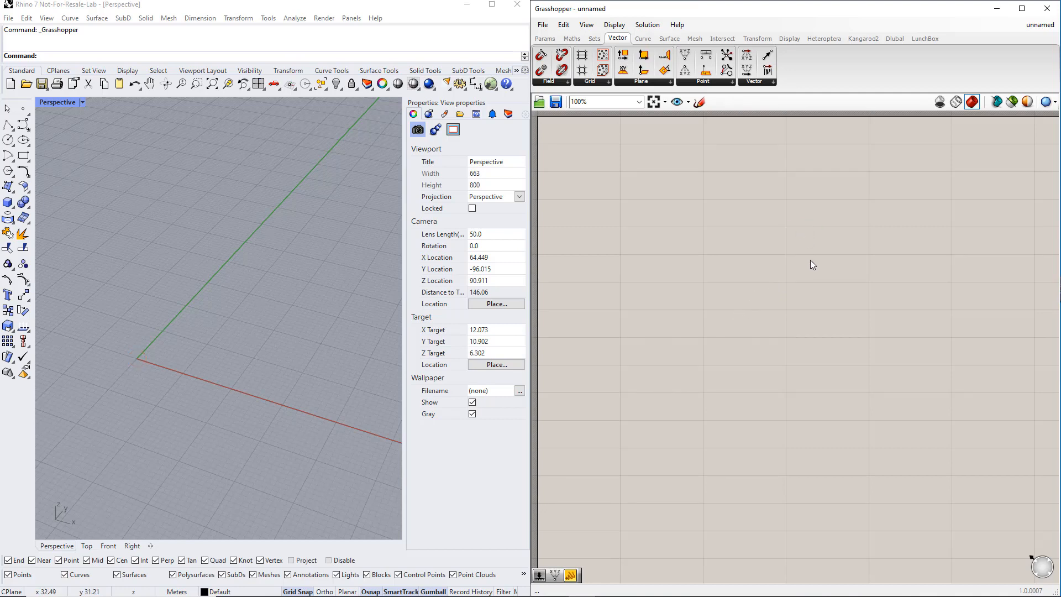
Step: Place a Construct Point component on the empty canvas by searching for "construct point"
scroll(811, 264, down, 1)
right_drag(807, 282, 797, 288)
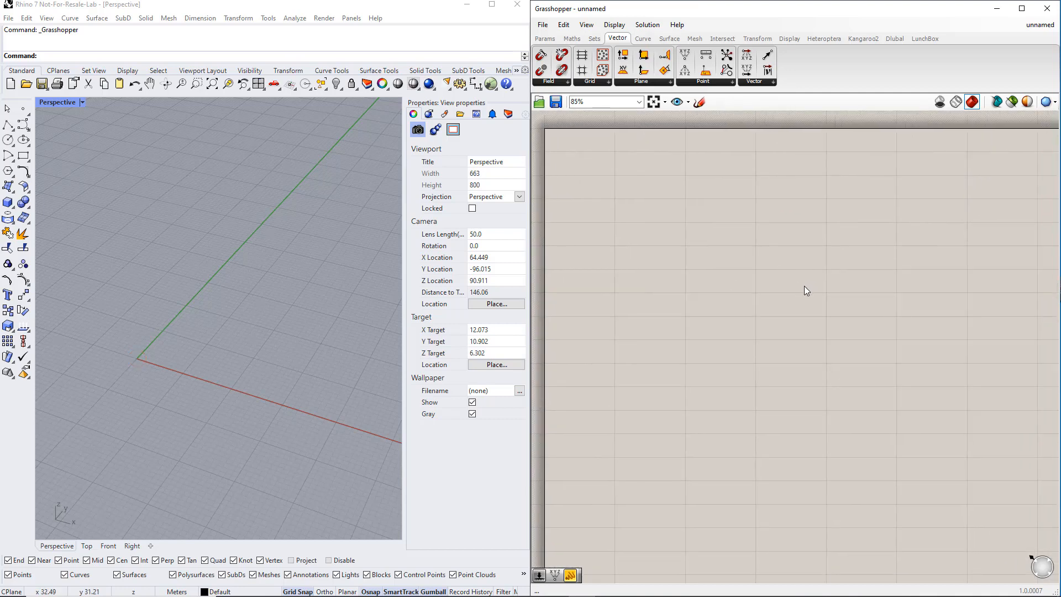
double_click(794, 288)
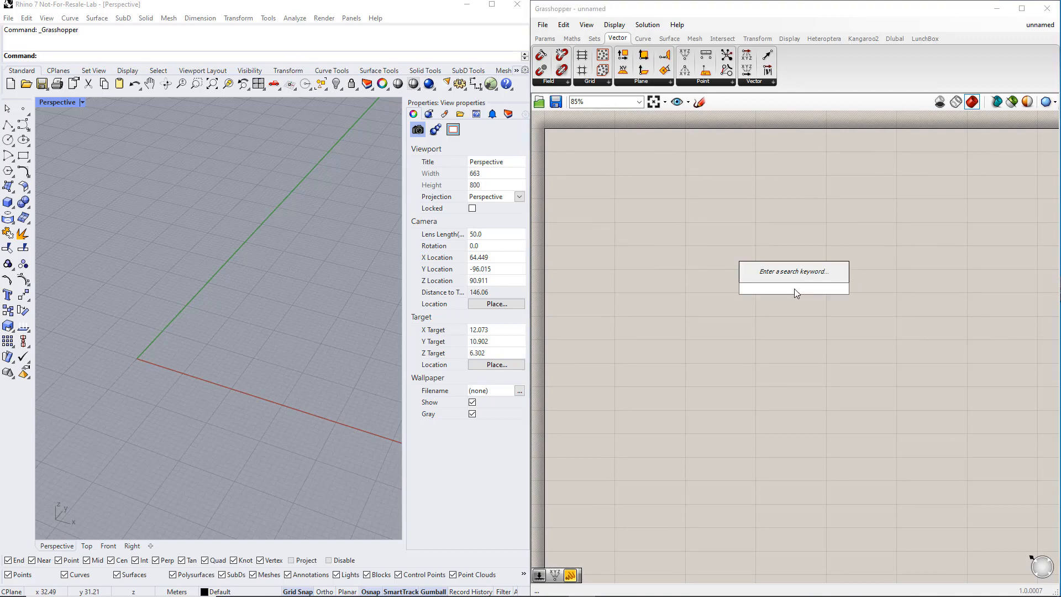
text(cons)
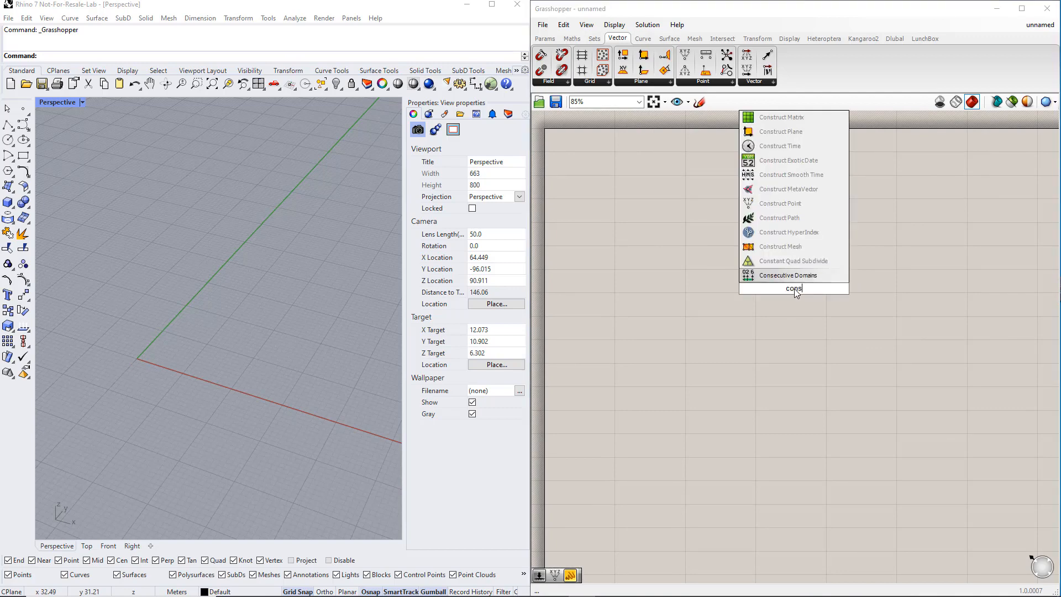
text(truct point)
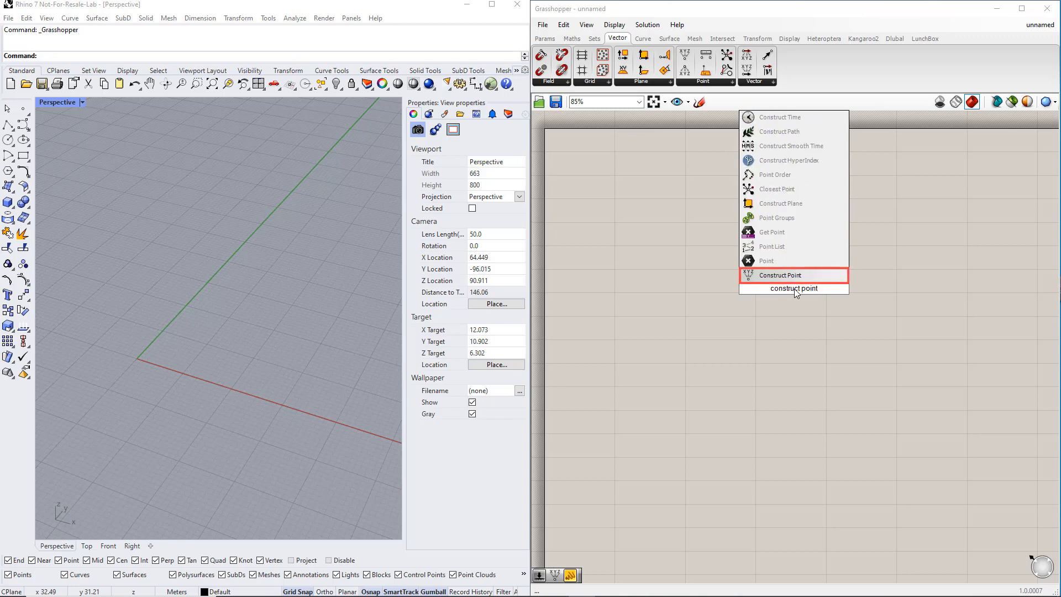
key(Return)
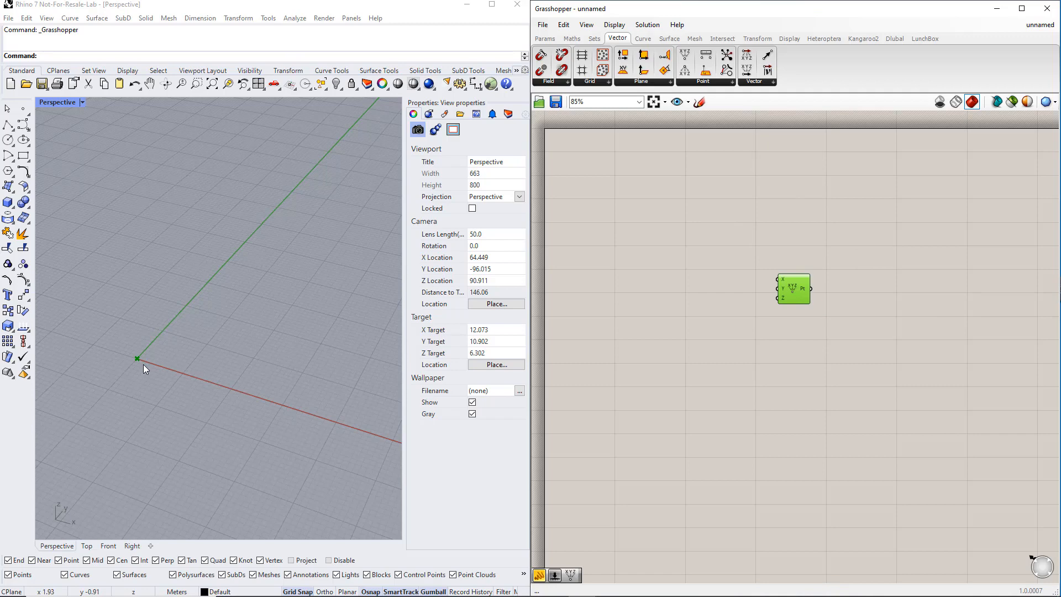
Step: Connect the Construct Point output to a new Panel to read the point's coordinates, and delete the panel
click(545, 39)
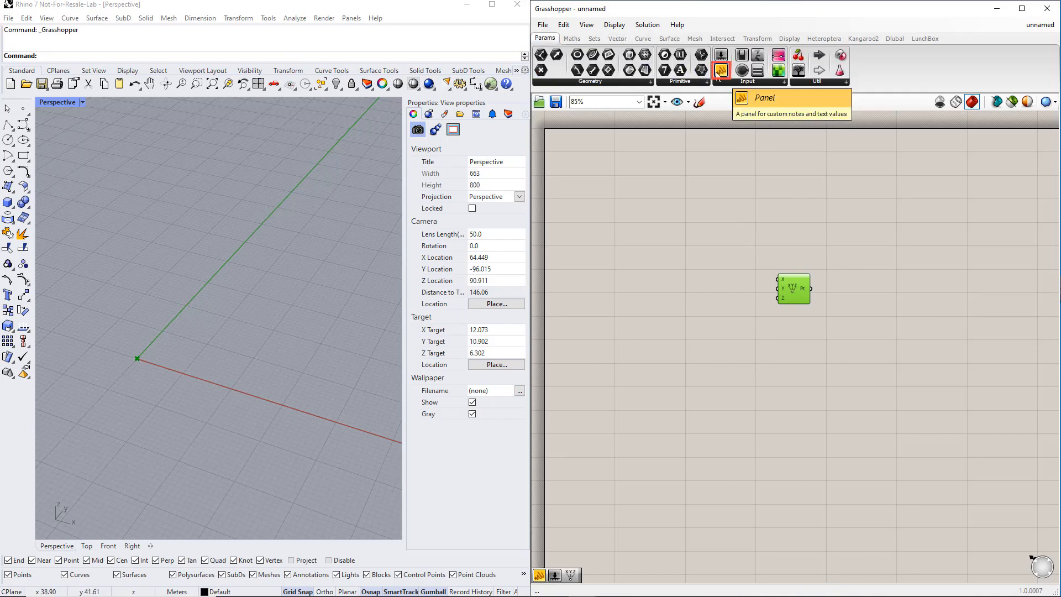
drag(718, 73, 859, 240)
drag(812, 289, 834, 243)
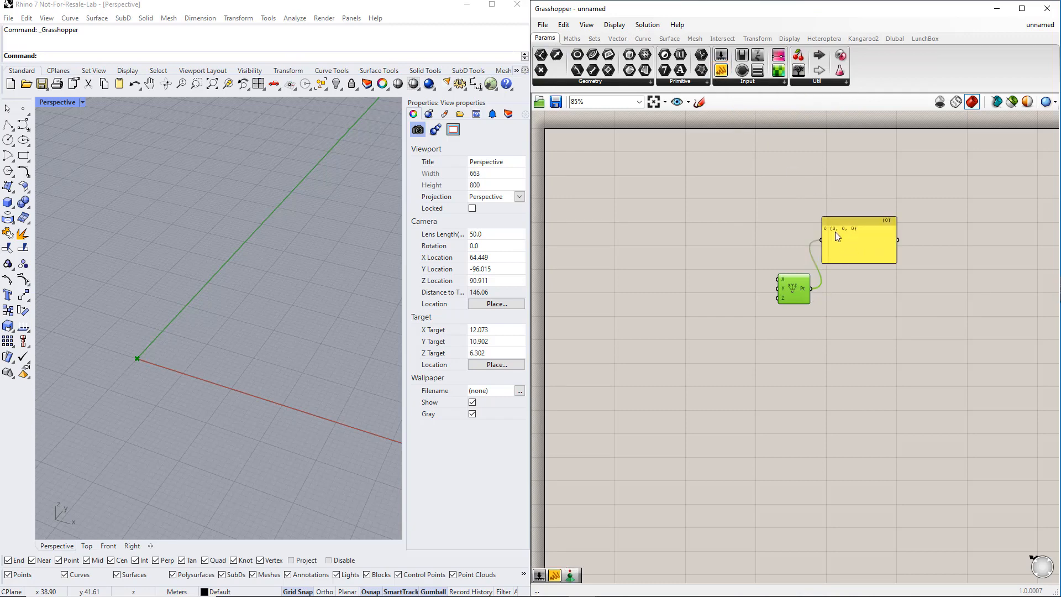
click(856, 224)
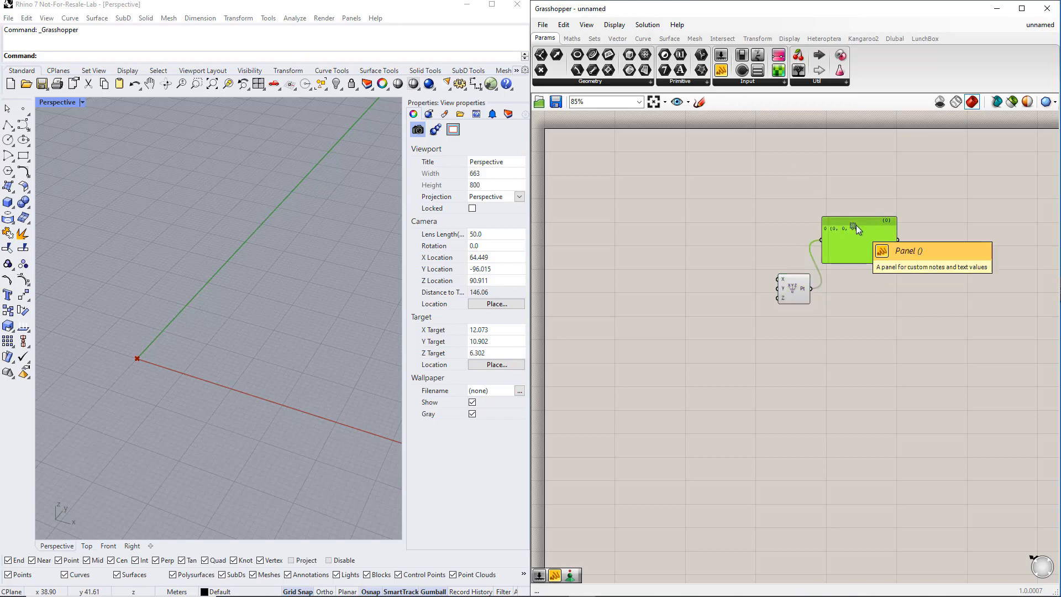
key(Delete)
Step: Duplicate the Construct Point component twice so that three of them are stacked vertically on the canvas
key(ctrl+c)
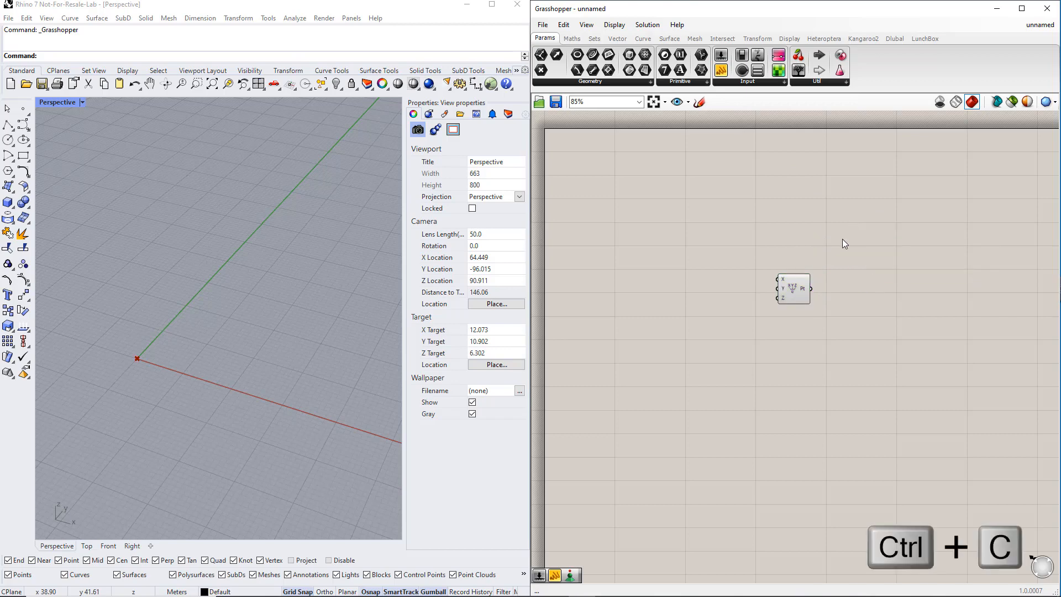
key(ctrl+v)
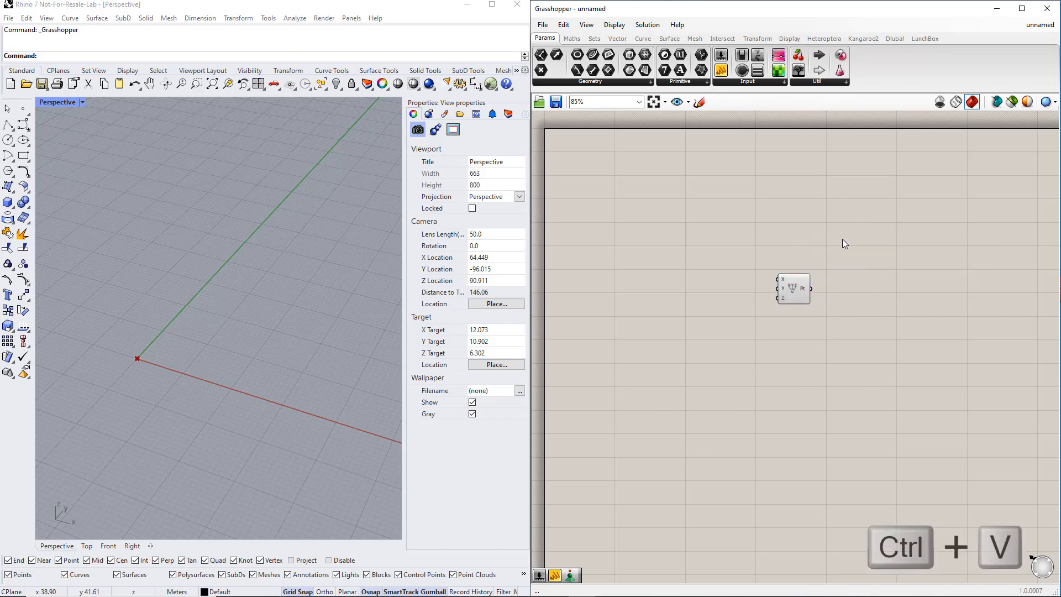
alt+click(797, 290)
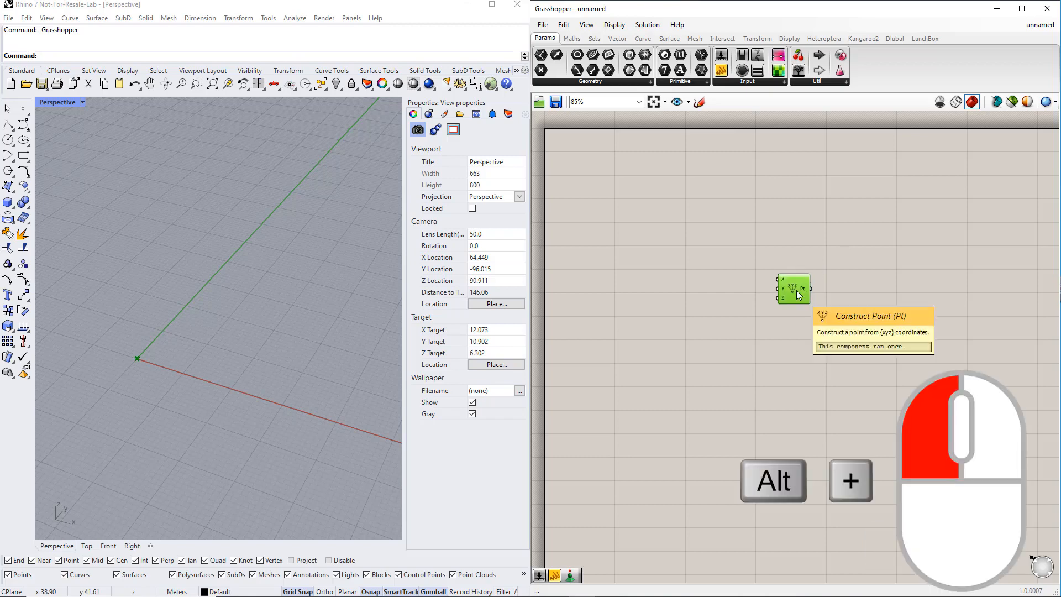
alt+drag(797, 290, 797, 353)
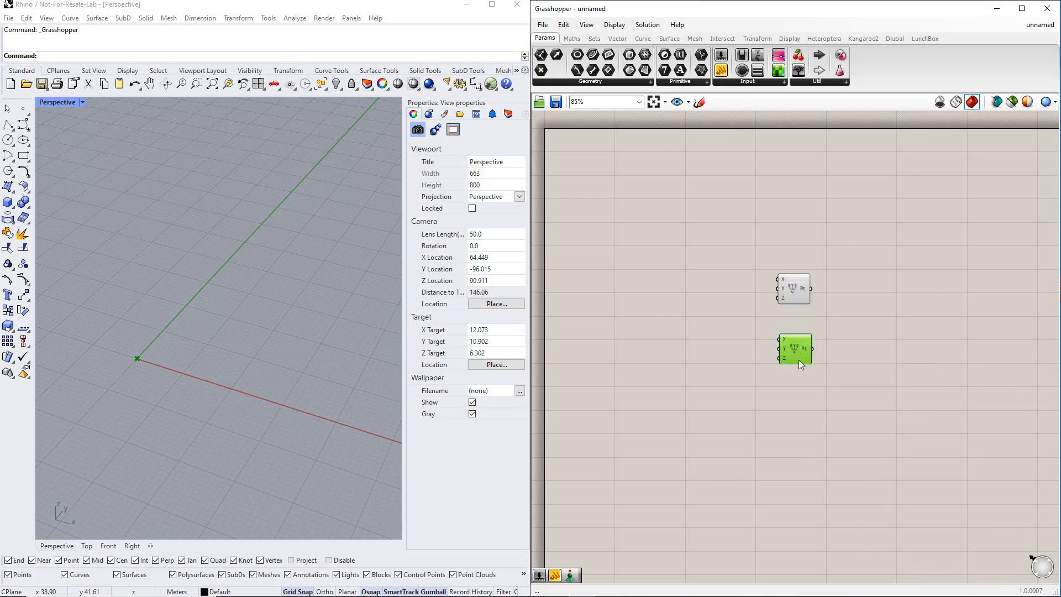
alt+drag(804, 388, 799, 424)
click(798, 359)
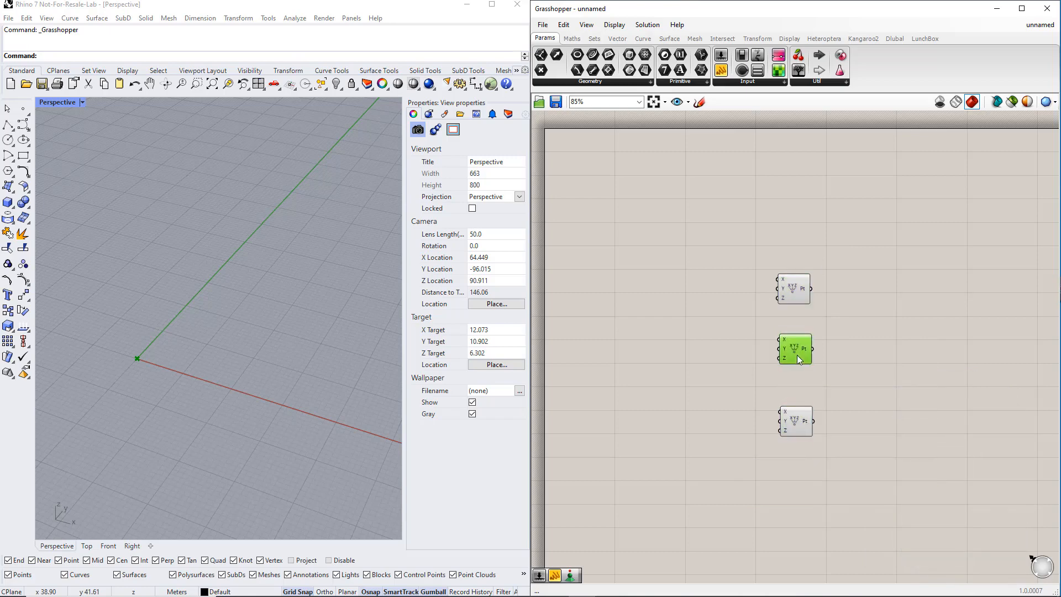
click(748, 341)
Step: Add a Number Slider and connect it to the X input of the middle Construct Point, aligning it with that input
click(756, 81)
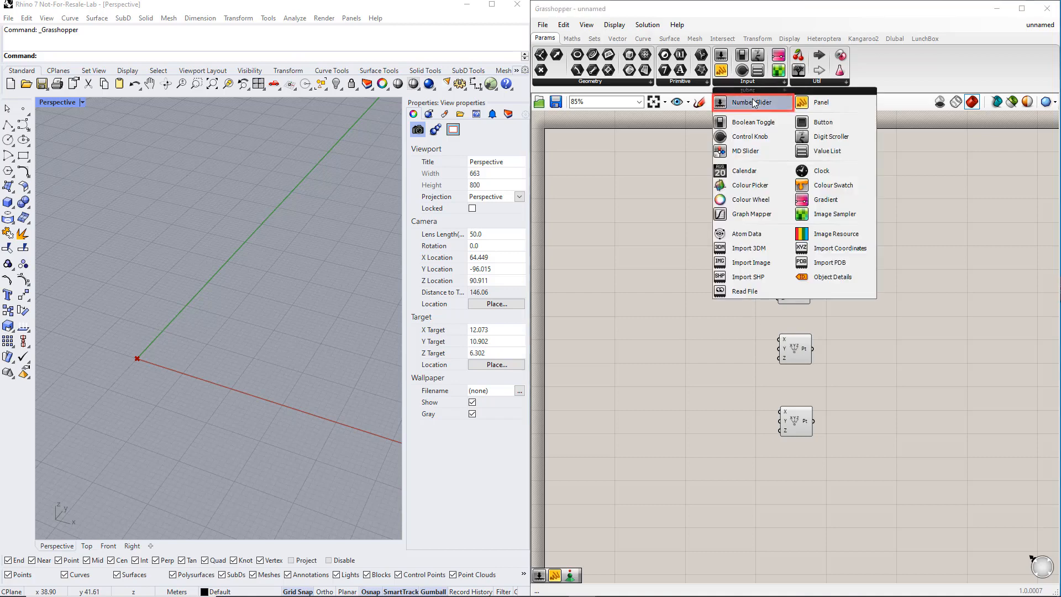
double_click(687, 335)
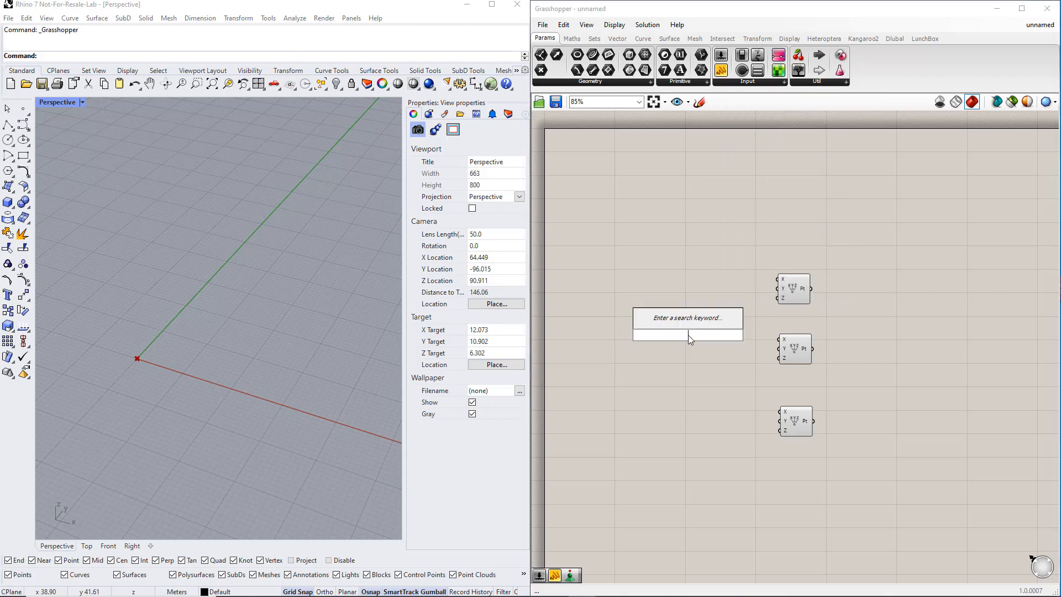
text(m)
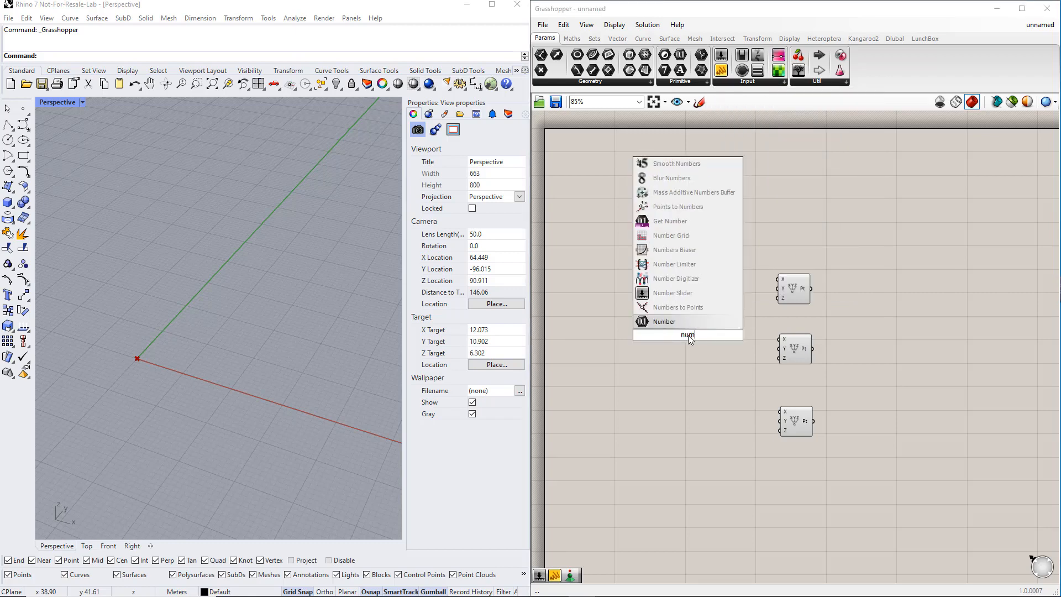
text(ber slider)
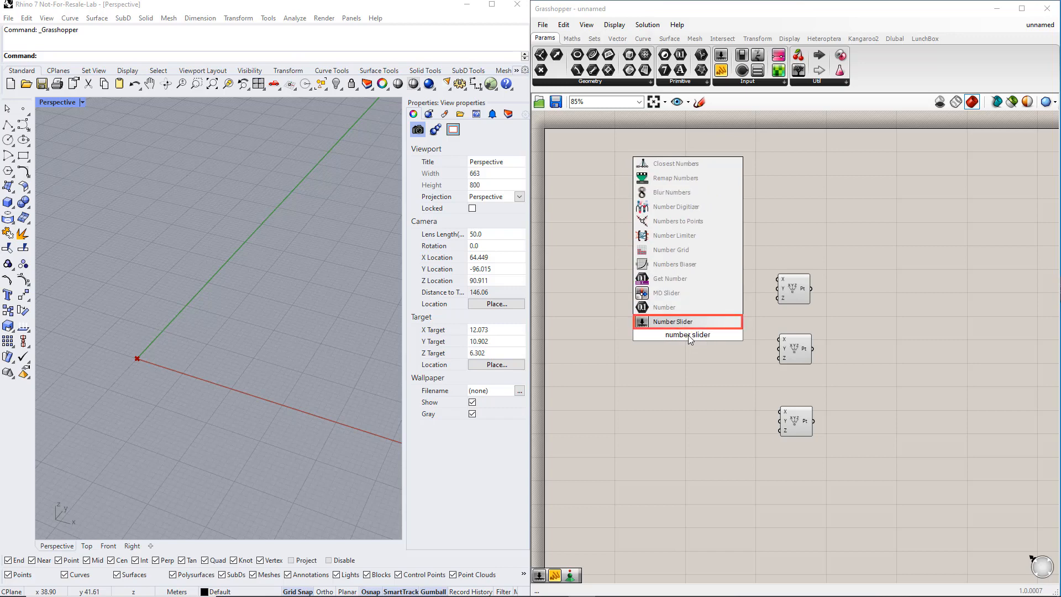
key(Return)
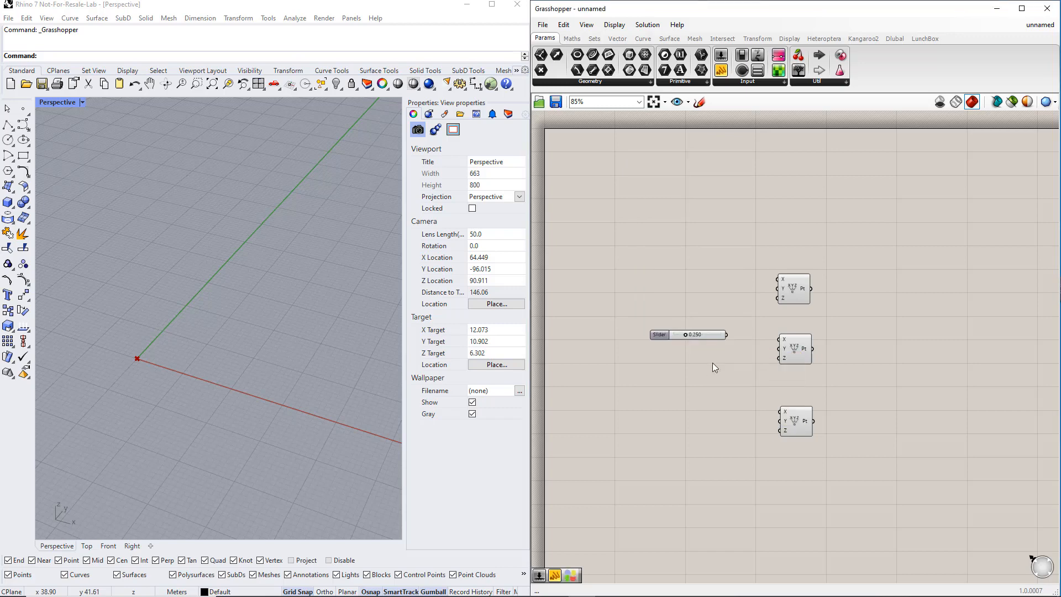
drag(727, 333, 779, 339)
drag(705, 334, 708, 338)
click(711, 367)
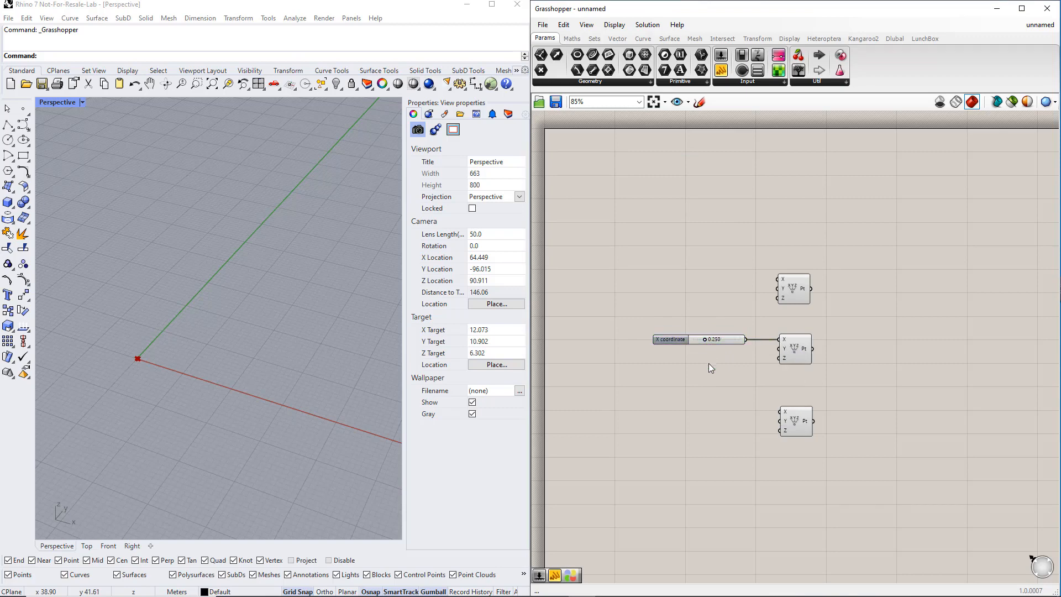
Step: Set the slider's numeric domain to a minimum of 1 and a maximum of 10
double_click(674, 339)
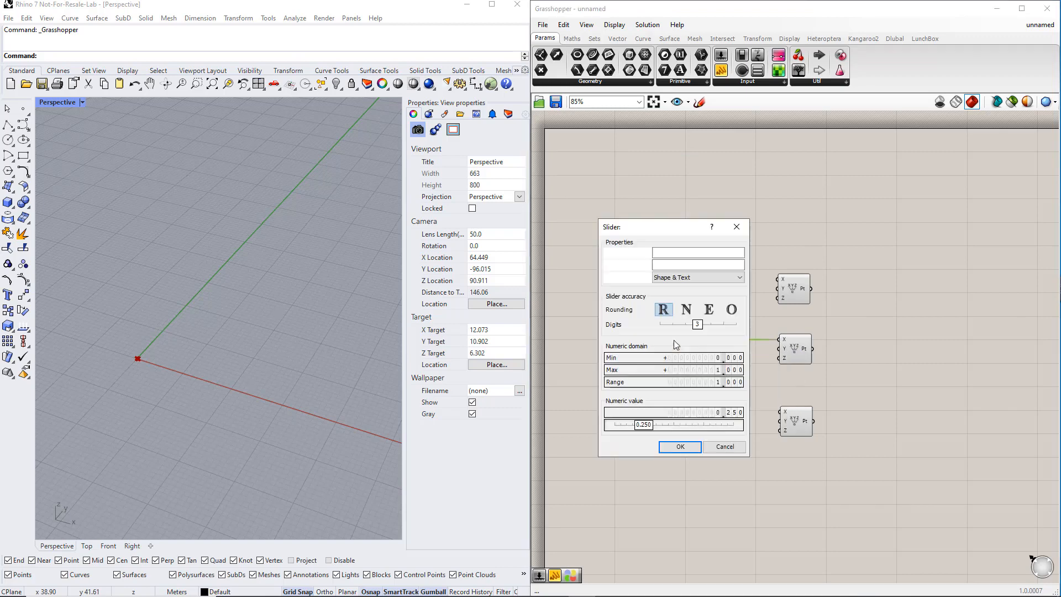
double_click(698, 358)
text(1)
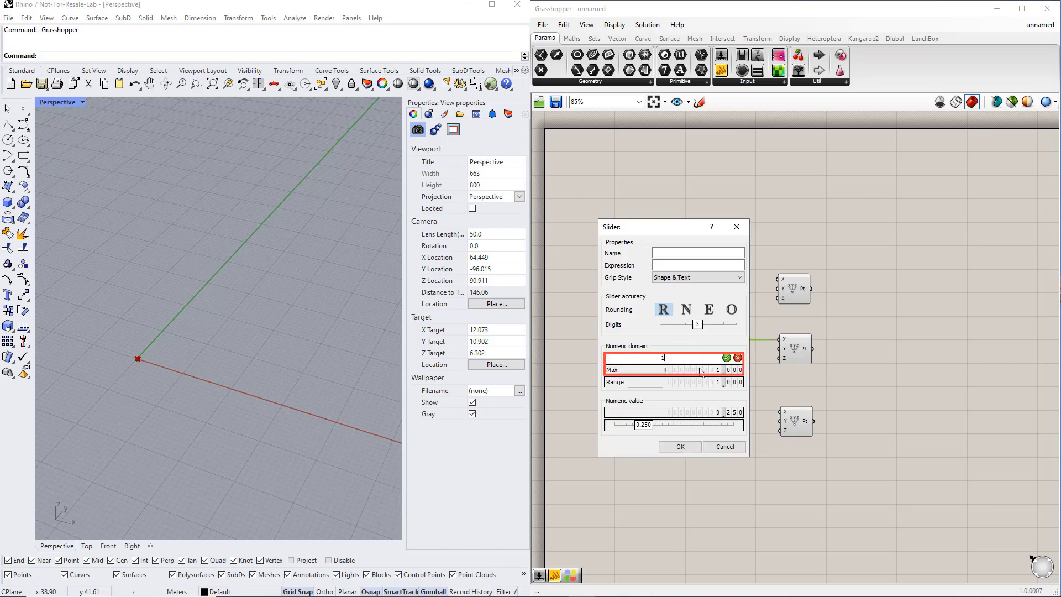
click(727, 357)
double_click(697, 370)
text(10)
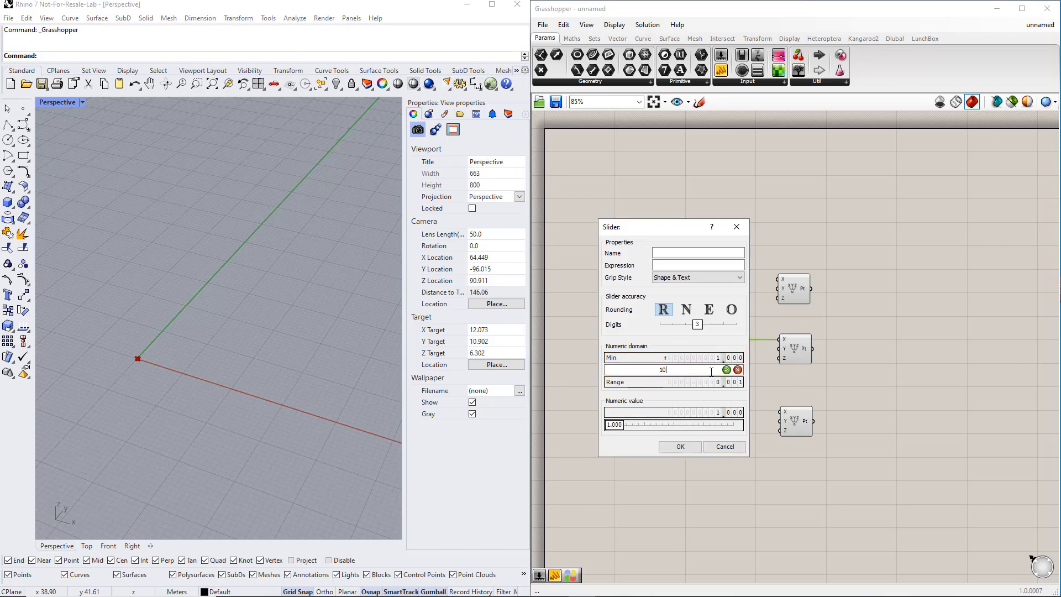
click(727, 370)
Step: Name the slider "First Span", try integer rounding (N), return to real numbers (R), and apply the slider settings
click(671, 253)
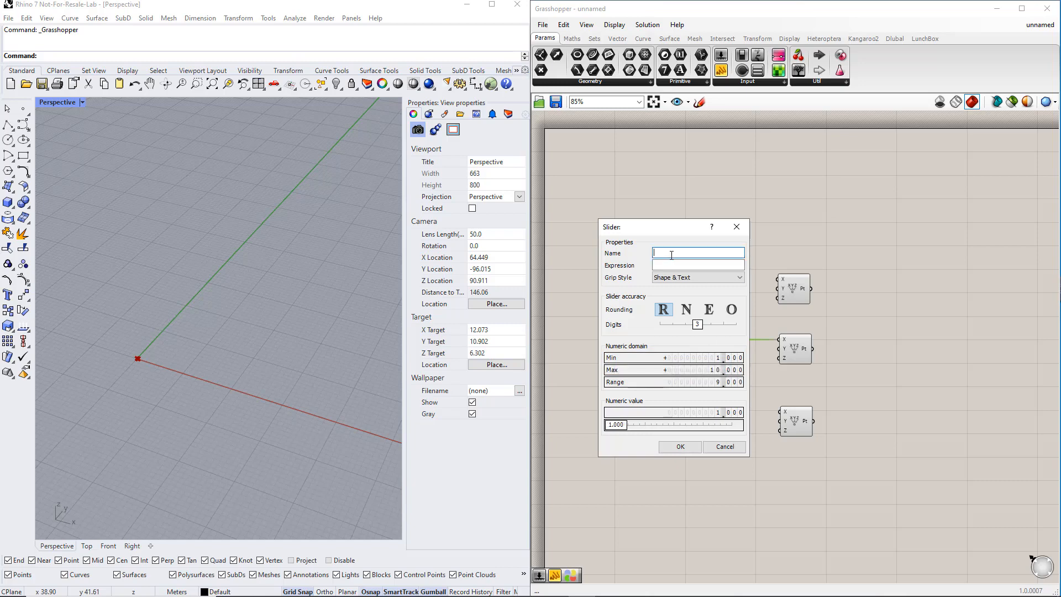
text(F)
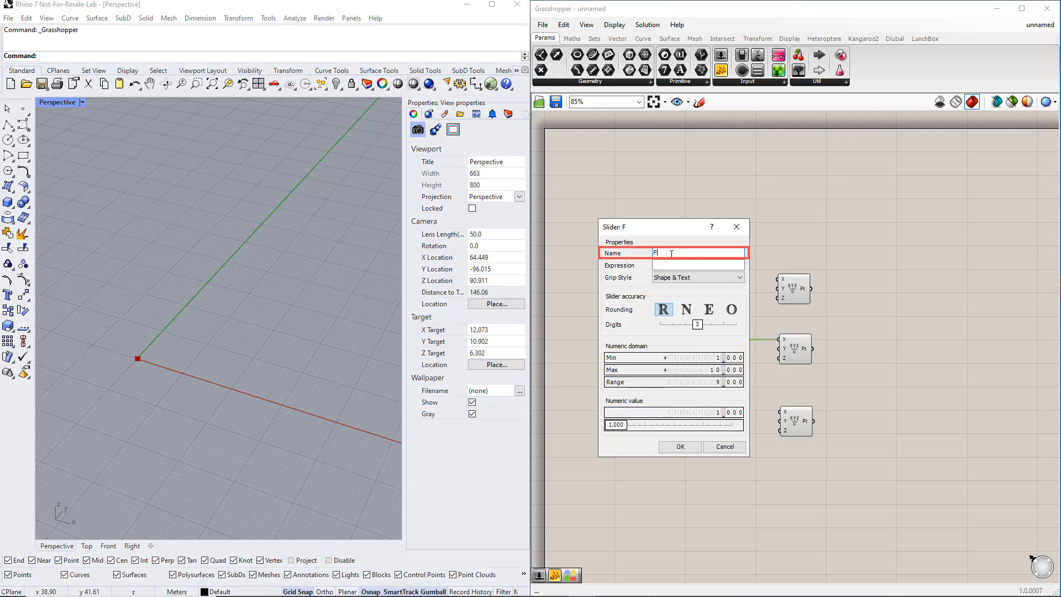
text(irst S)
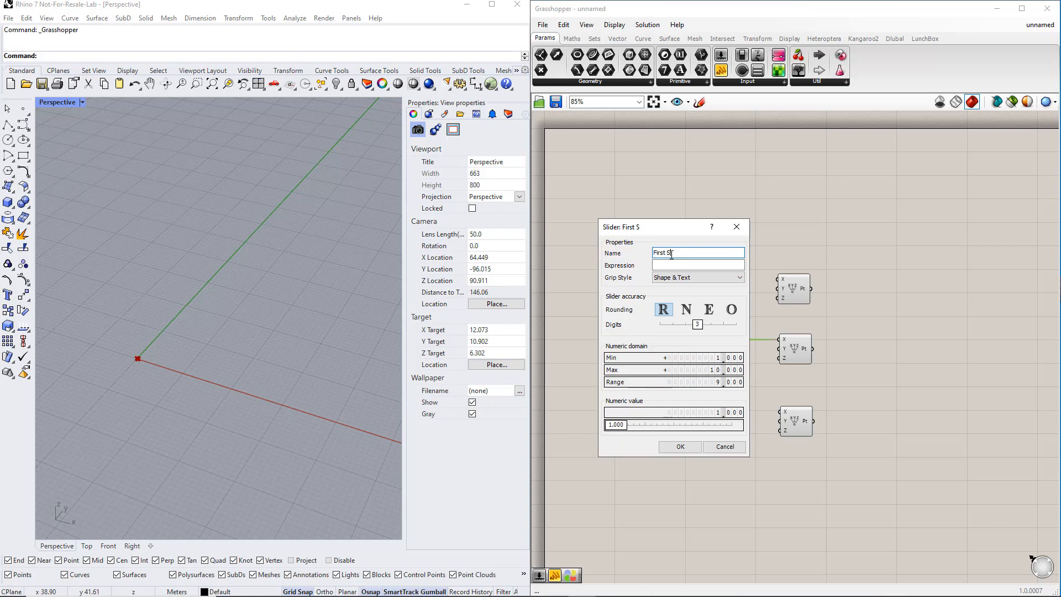
text(pan)
click(680, 311)
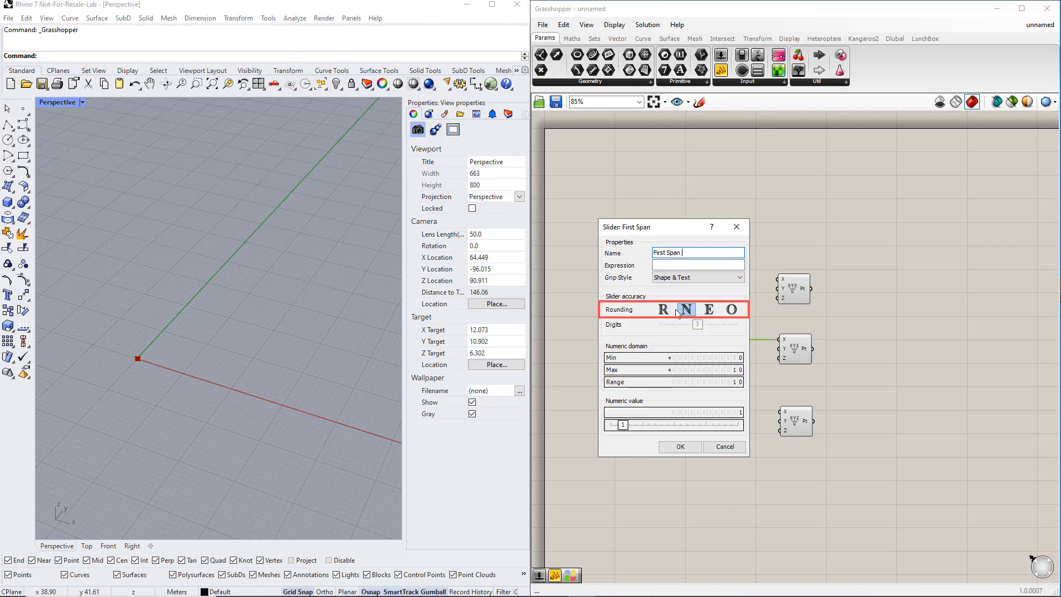
click(663, 310)
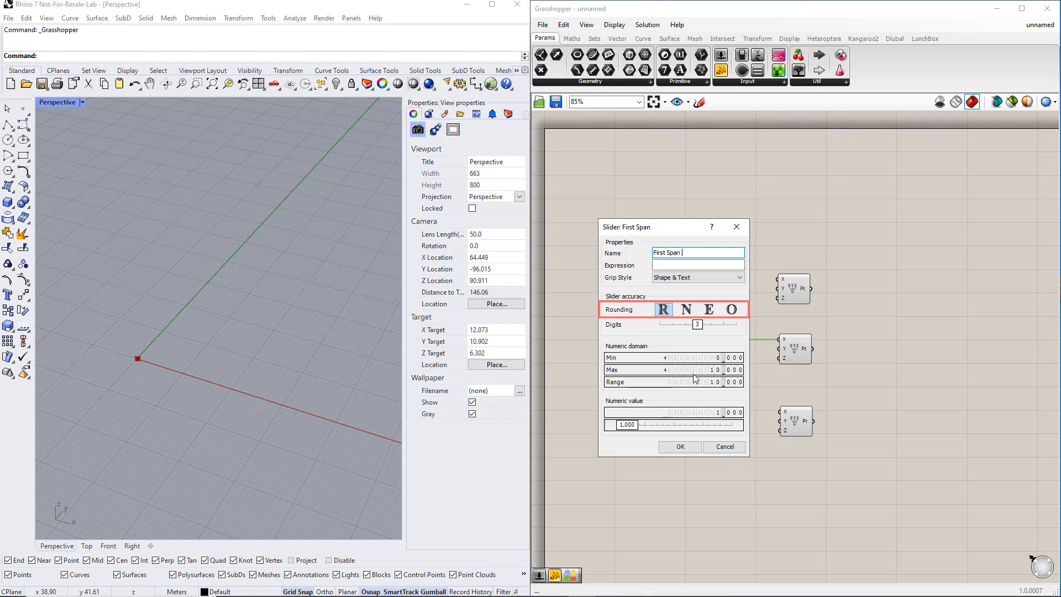
click(678, 448)
Step: Place an Expression component from the Maths script components beside the lowest Construct Point, on its input side
click(735, 437)
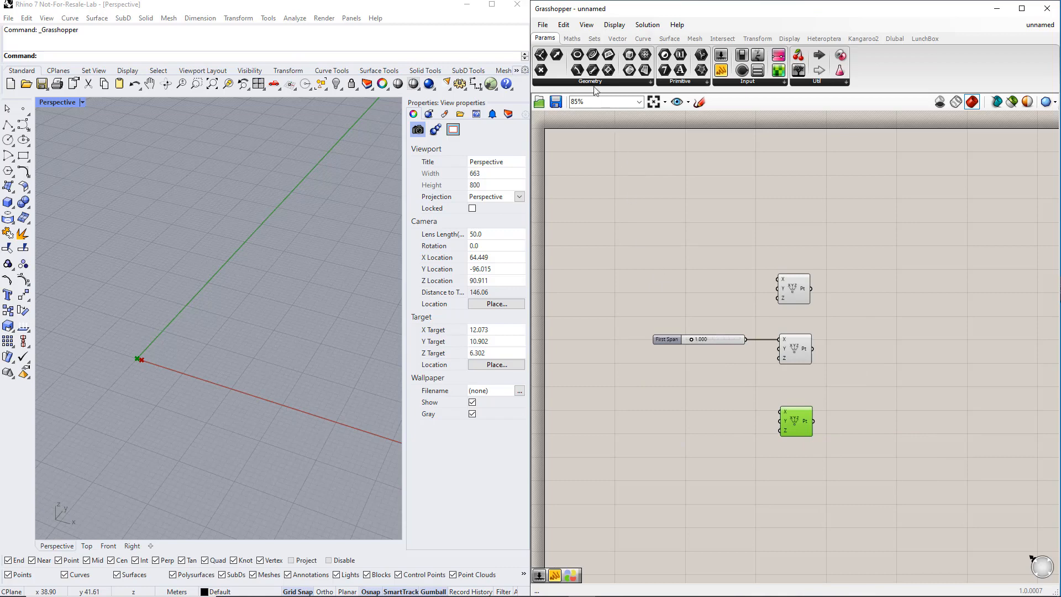
click(572, 38)
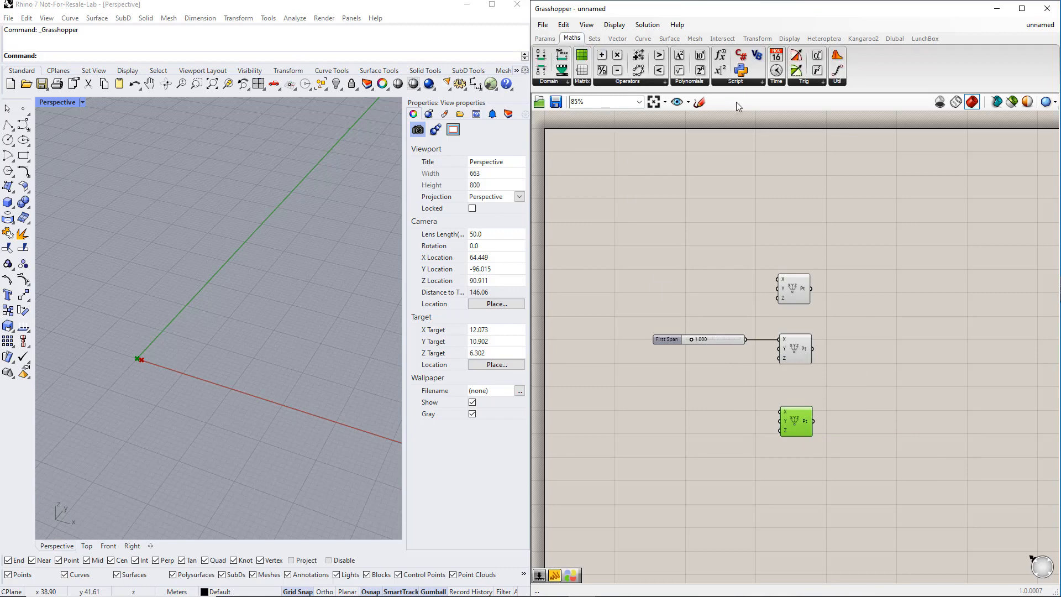
click(742, 83)
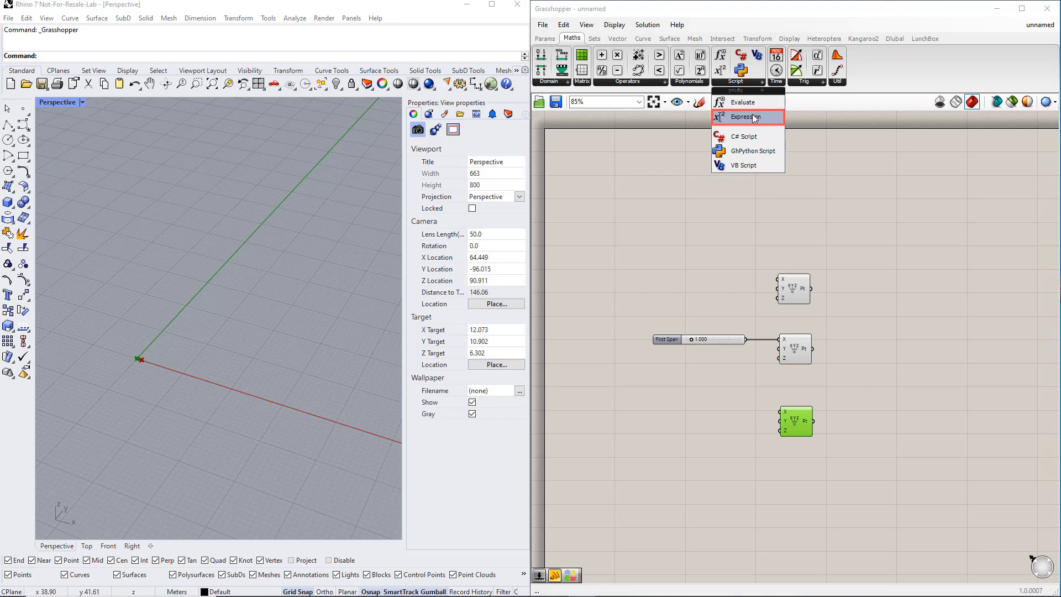
drag(754, 118, 735, 390)
drag(690, 425, 687, 427)
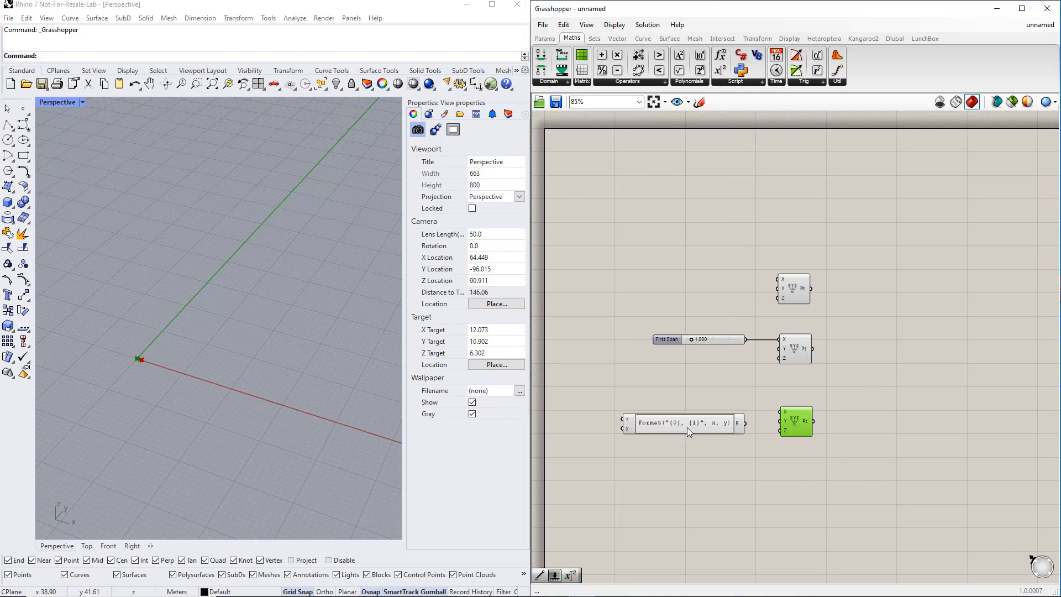
Step: Replace the default formula of the Expression component with x+y
double_click(688, 426)
click(701, 439)
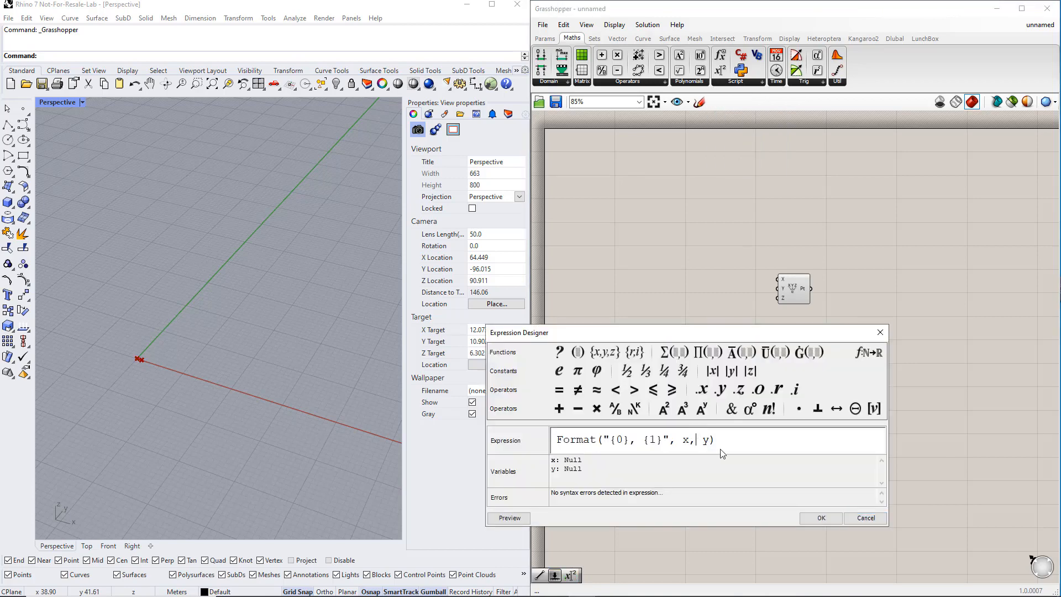
shift+click(719, 440)
drag(719, 440, 574, 436)
text(x+y)
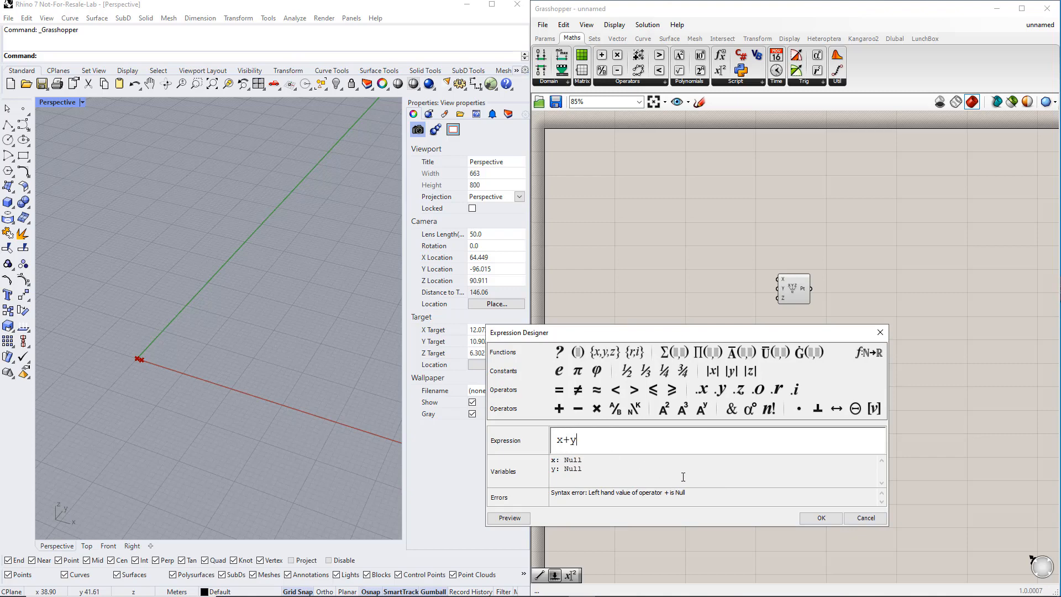
click(807, 519)
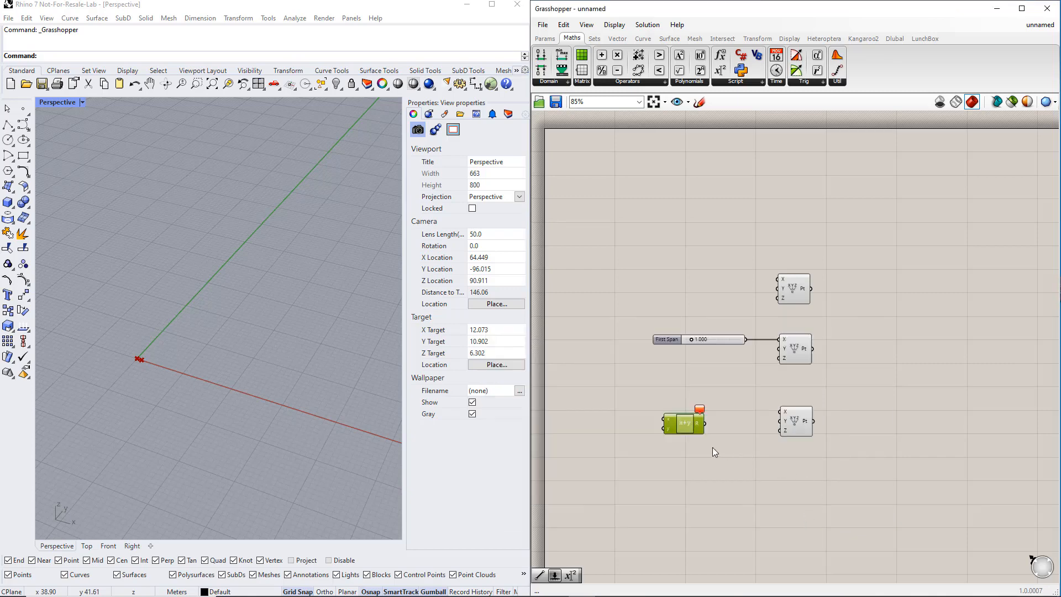
Step: Connect the x+y expression's result to the X input of the lowest Construct Point and move the expression closer to it
drag(706, 425, 773, 416)
drag(690, 425, 737, 413)
click(736, 449)
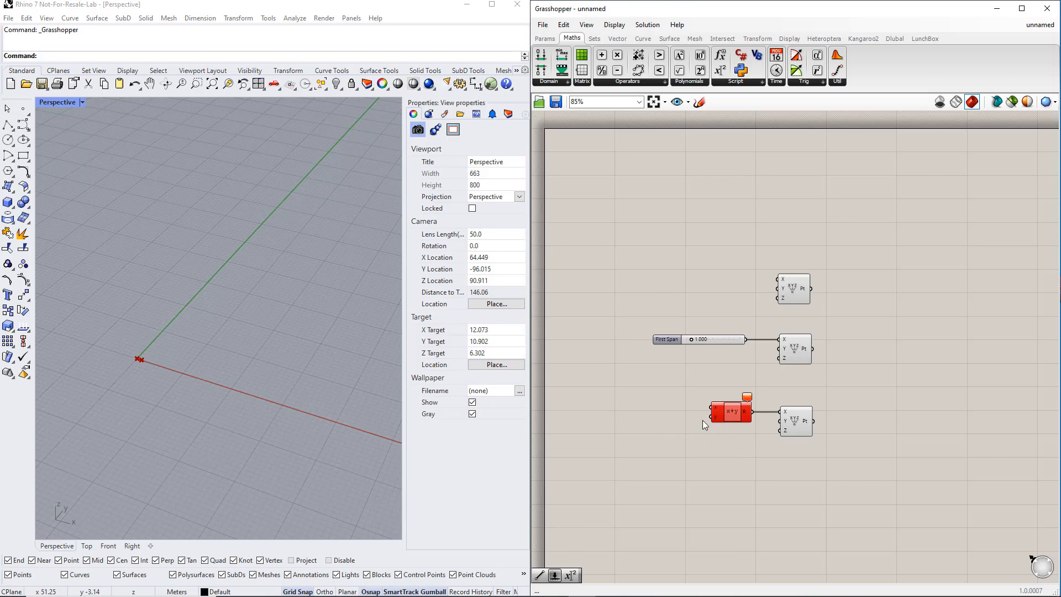
Step: Add a 0 to 10 number slider on the input side of the x+y expression and name it "Second Span"
double_click(645, 418)
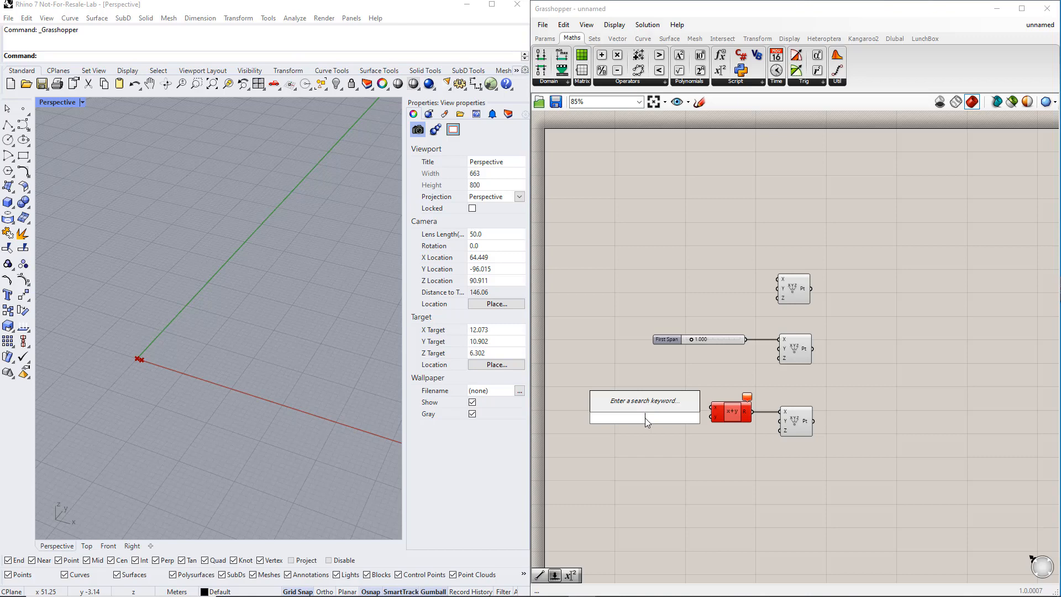
text(0<10)
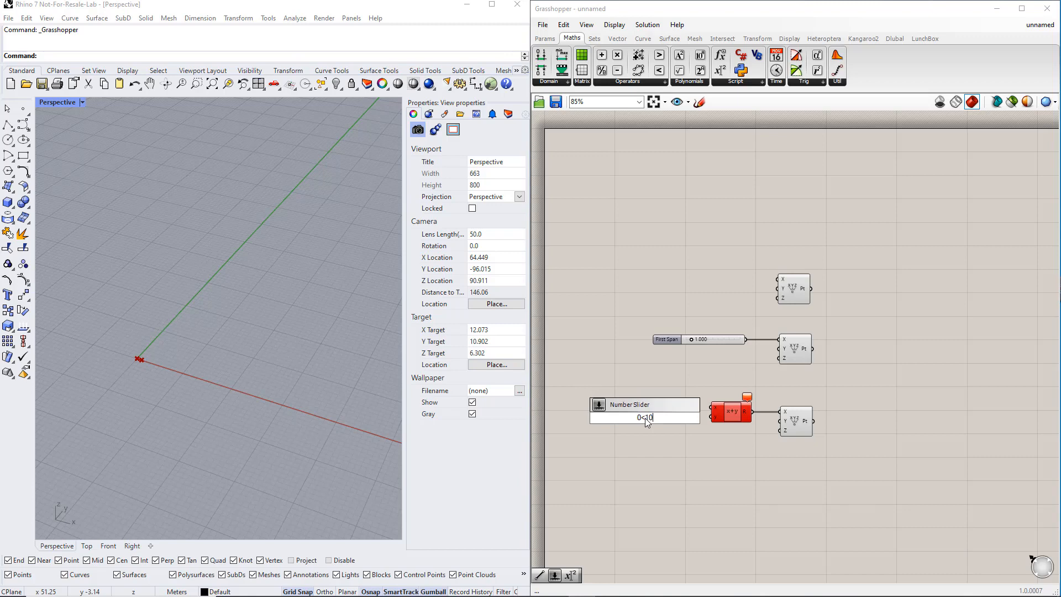
key(Return)
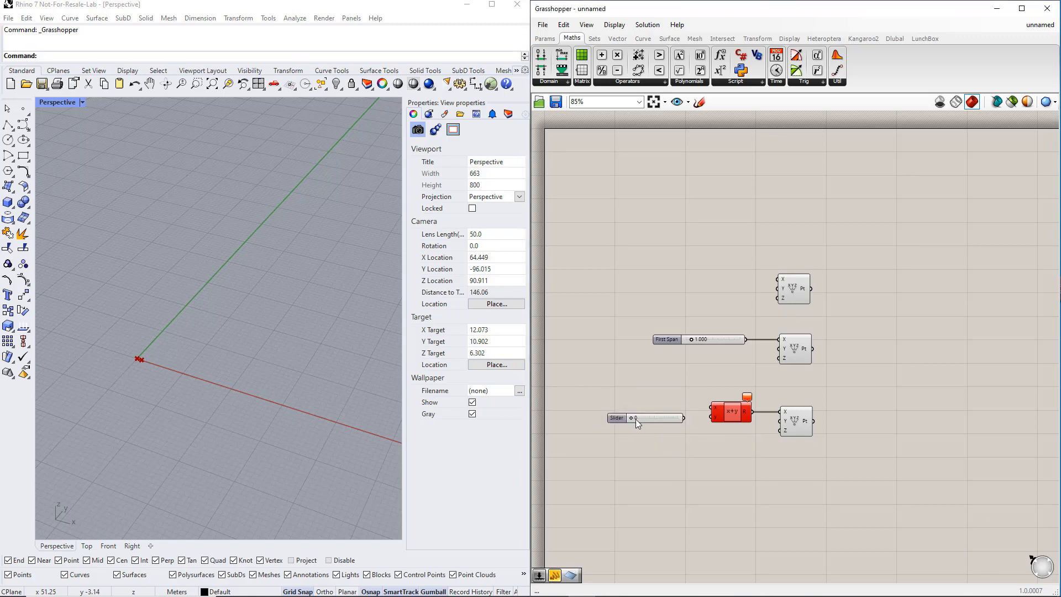
double_click(623, 420)
key(BackSpace)
text(S)
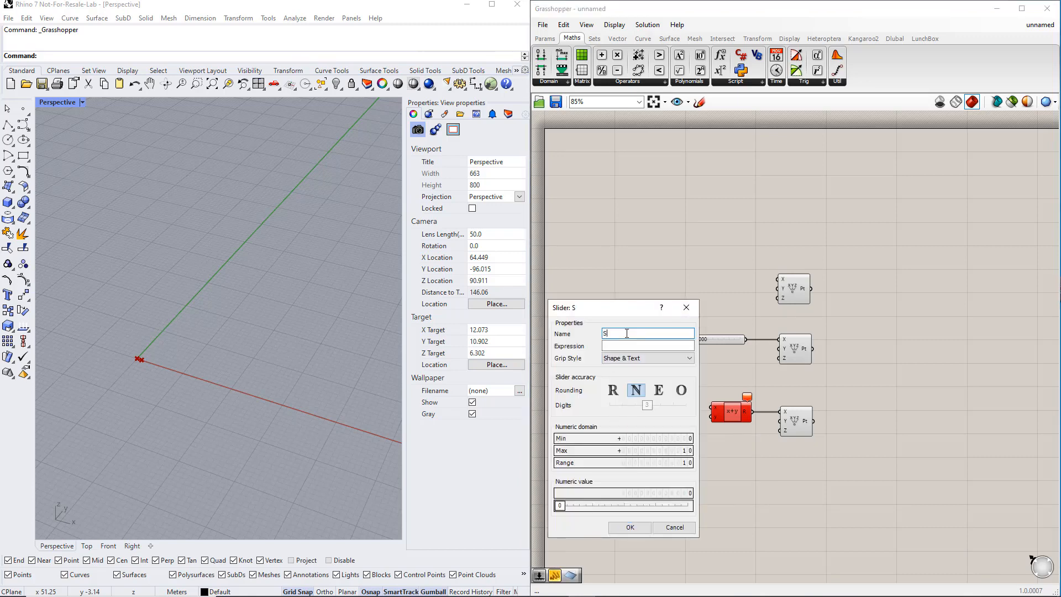
text(econd Span)
click(629, 526)
Step: Connect First Span to the expression's x input and Second Span to its y input, and set Second Span to 4
scroll(718, 422, up, 6)
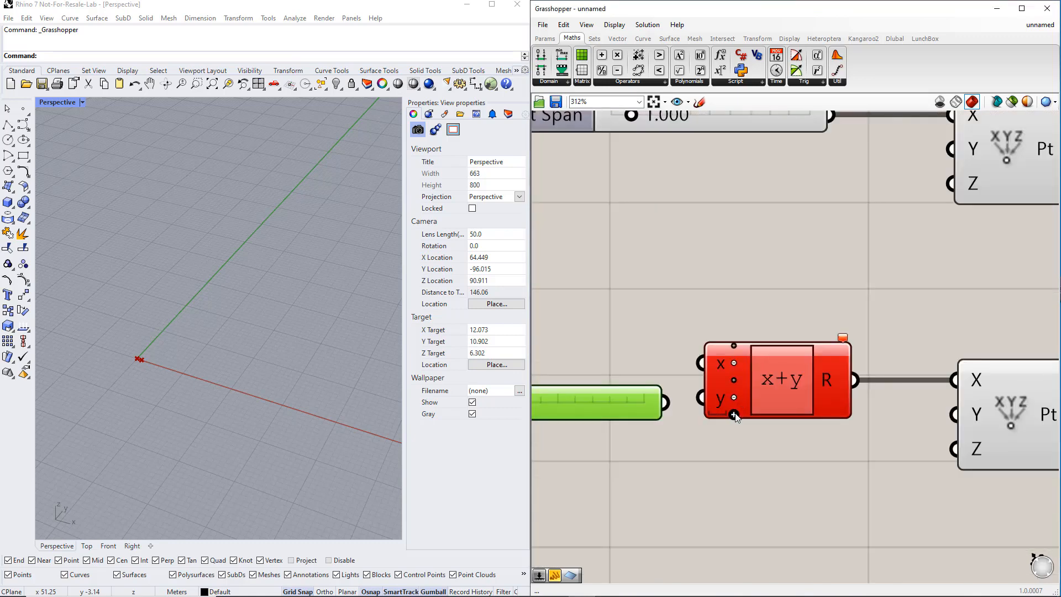
scroll(727, 436, down, 3)
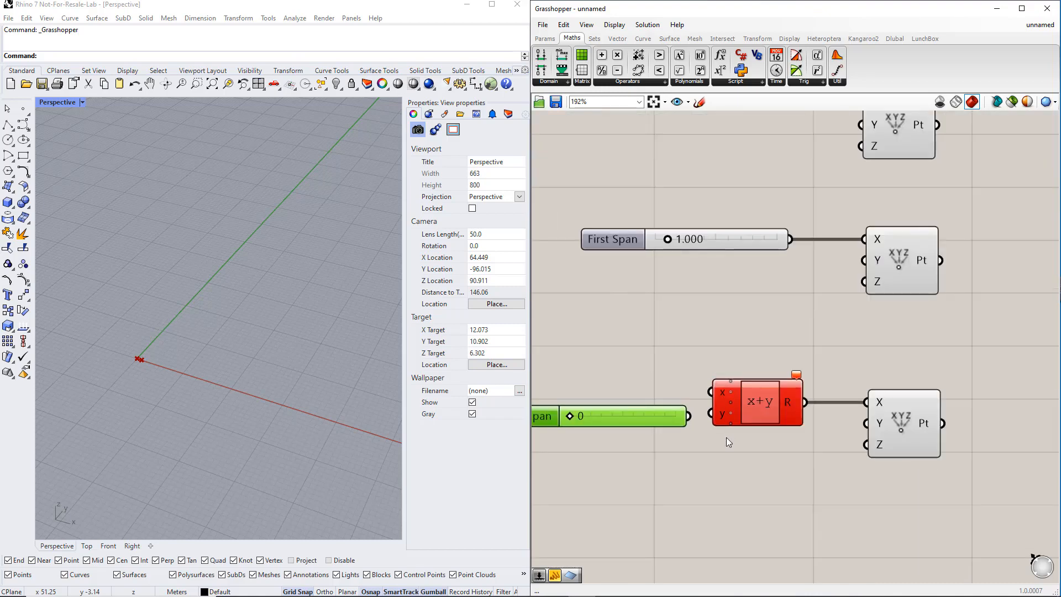
scroll(726, 436, down, 2)
drag(771, 296, 716, 419)
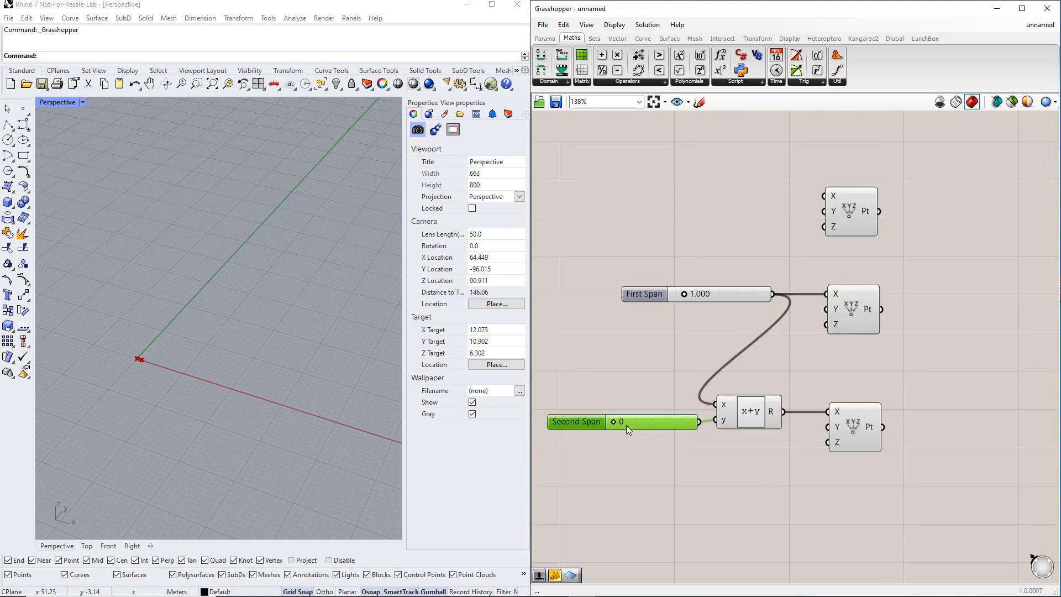
drag(614, 422, 643, 422)
Step: Place two Line components, one above the other, on the output side of the three Construct Points
right_drag(911, 367, 849, 381)
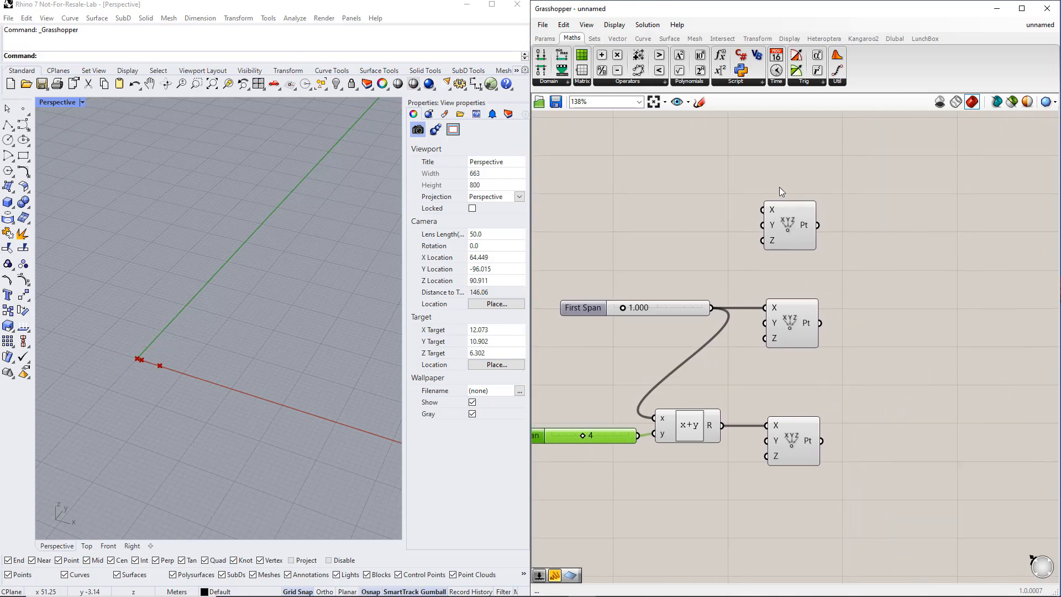
click(648, 42)
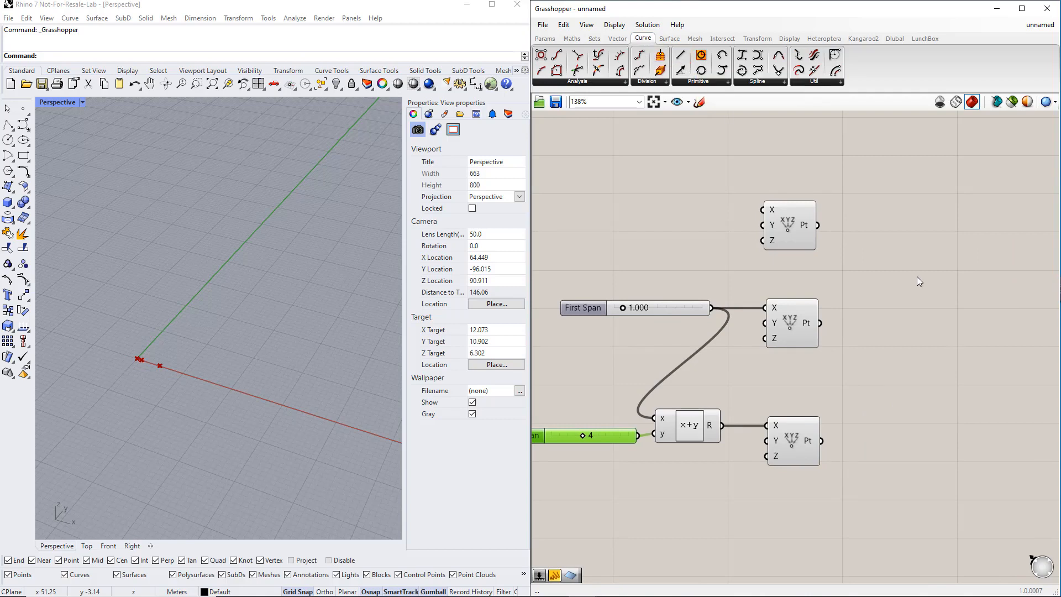
double_click(917, 261)
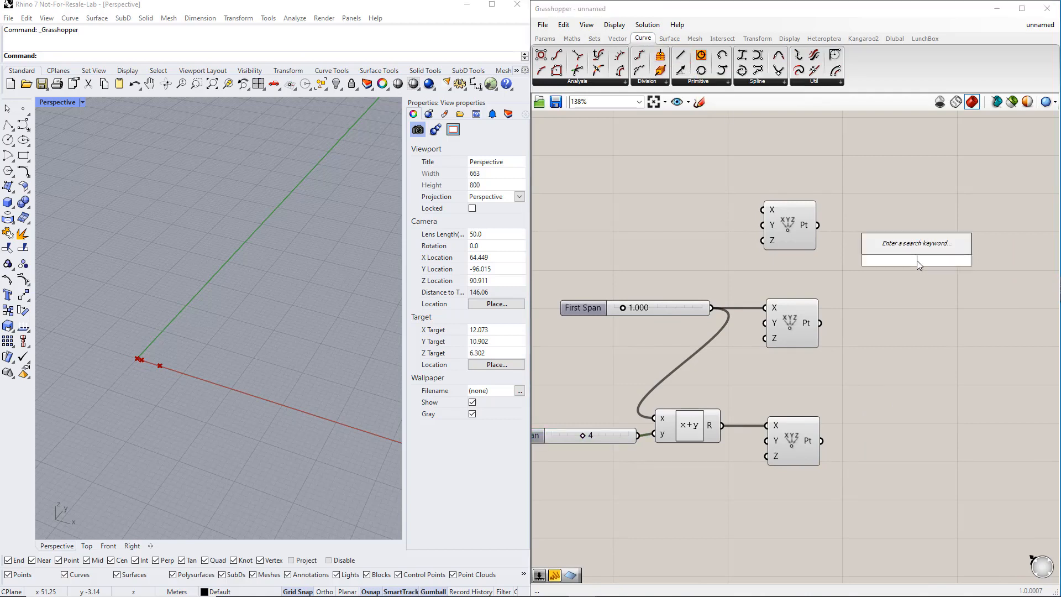
text(line)
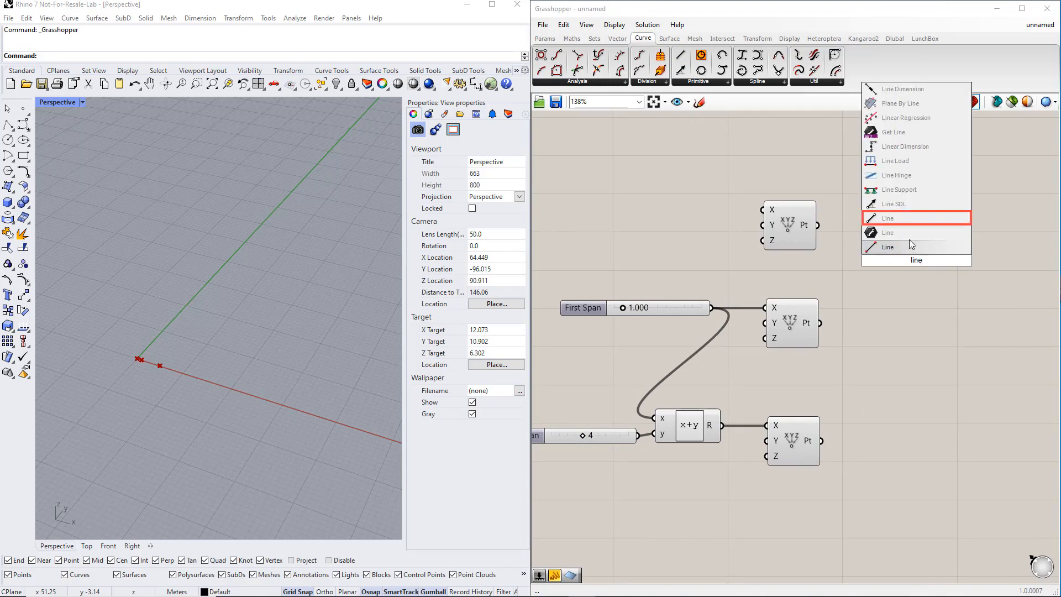
click(895, 218)
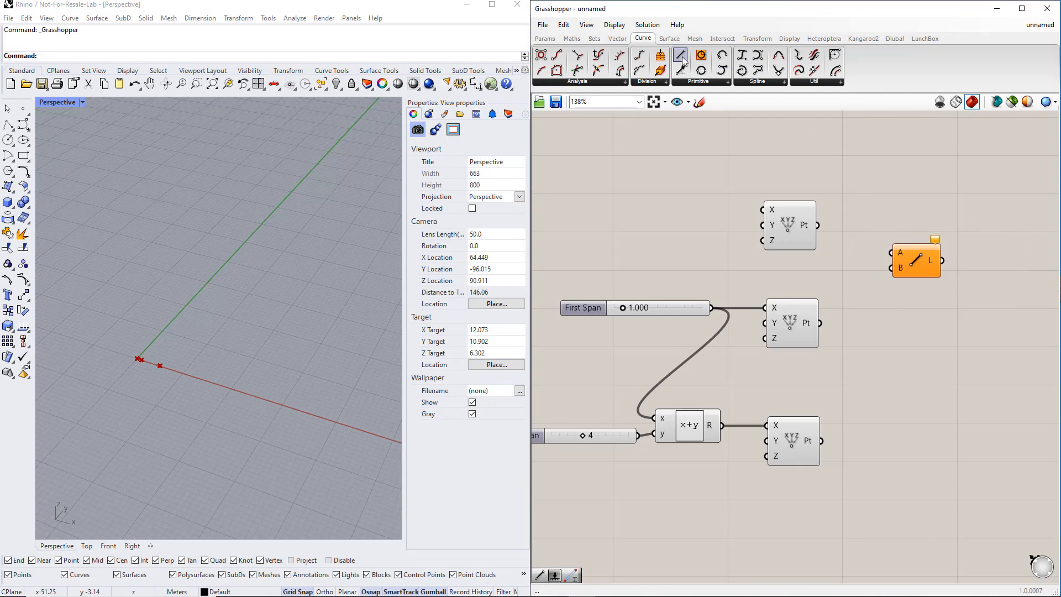
drag(683, 58, 915, 394)
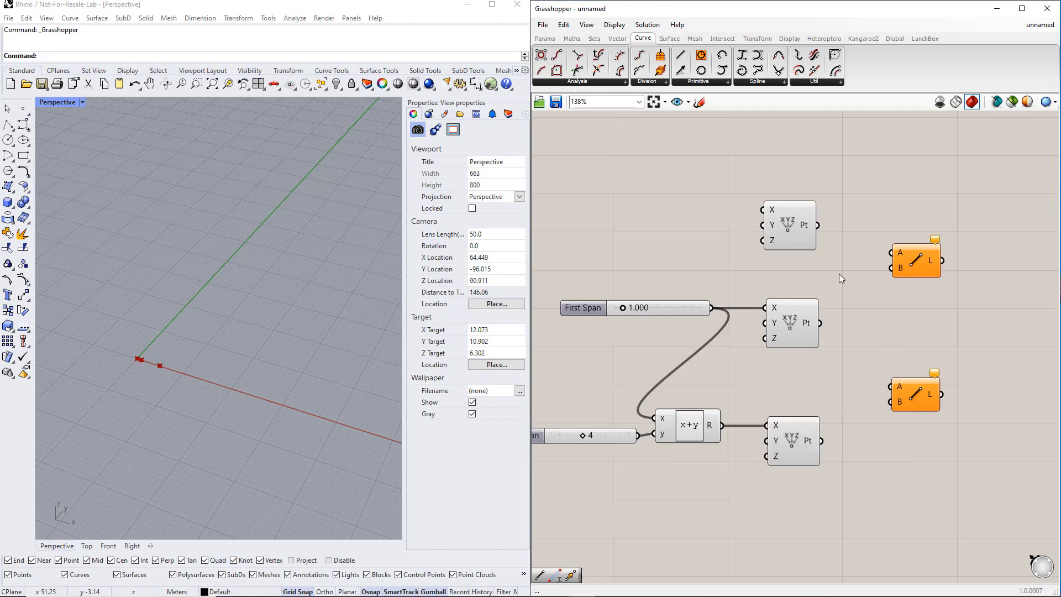
Step: Connect the first and second points to A and B of the upper Line, and the second and third points to the lower Line
drag(818, 226, 891, 253)
drag(820, 323, 891, 268)
drag(819, 322, 892, 386)
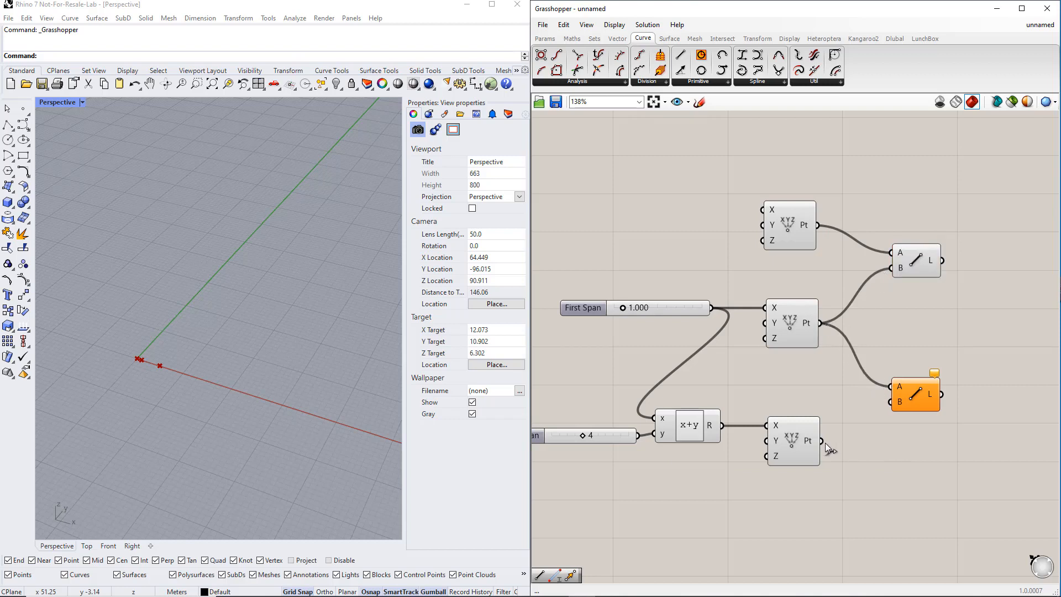
drag(822, 440, 891, 402)
Step: Place a Dlubal RFEM 6 Member component on the output side of the two Line components
scroll(878, 422, down, 2)
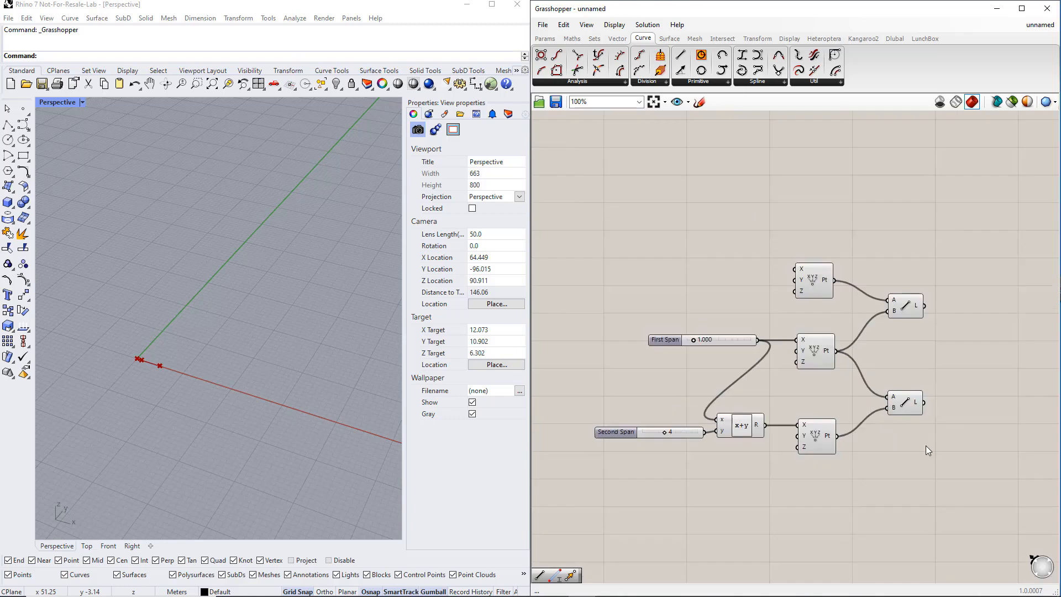
right_drag(926, 446, 803, 419)
scroll(826, 422, up, 2)
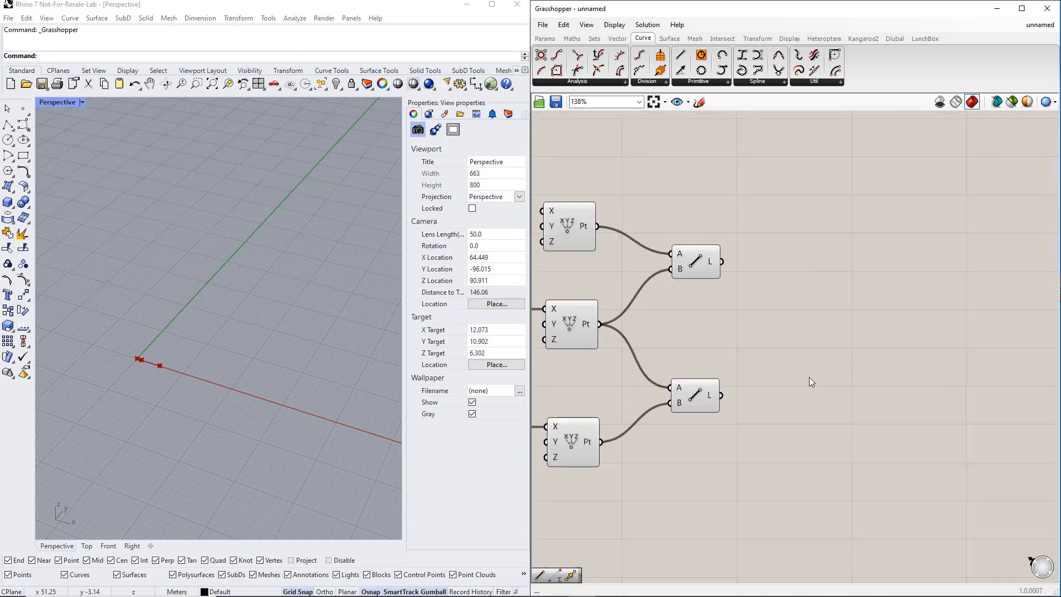
right_drag(811, 381, 798, 382)
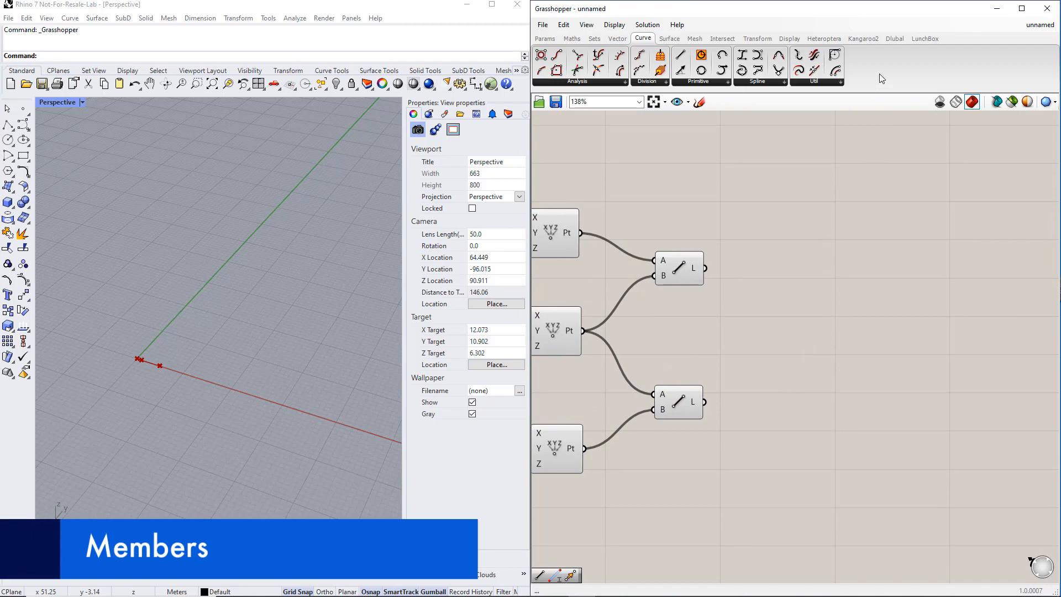
click(901, 44)
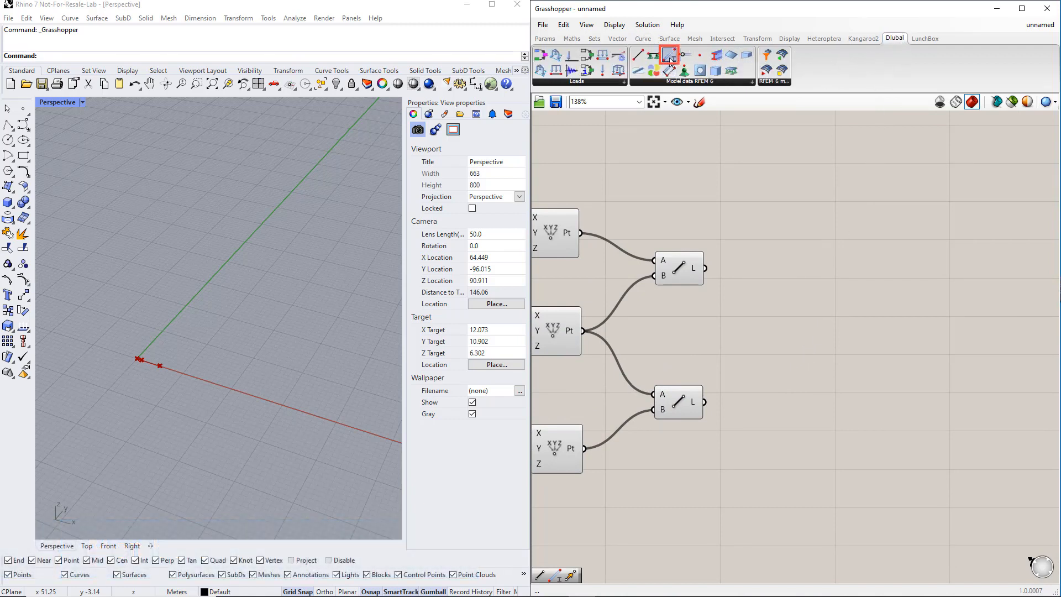
drag(670, 58, 894, 343)
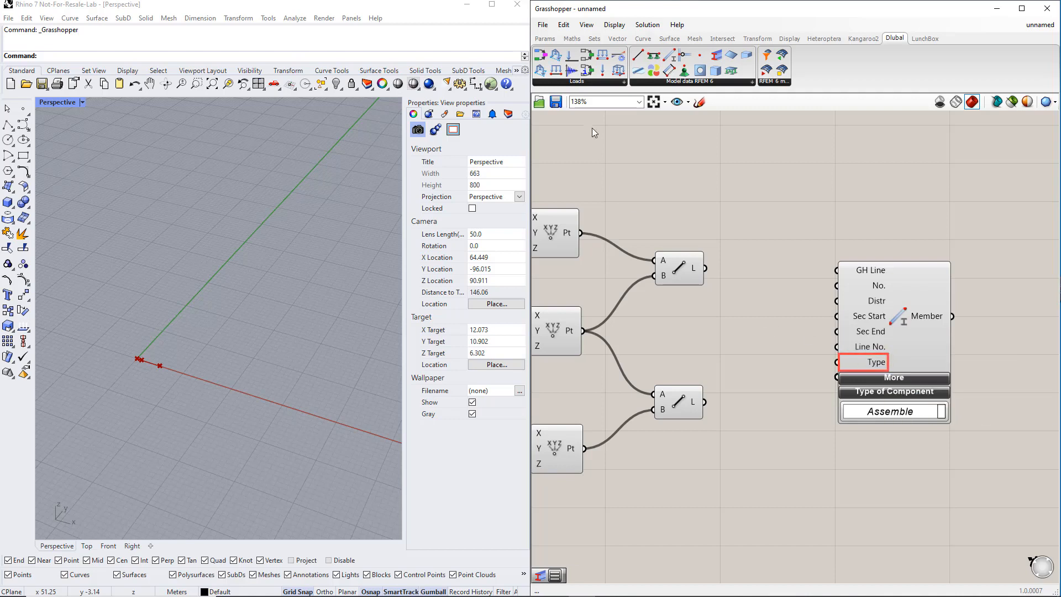
Step: Add a Value List below the Member component, connect it to the Type input, and choose TYPE_BEAM
click(546, 38)
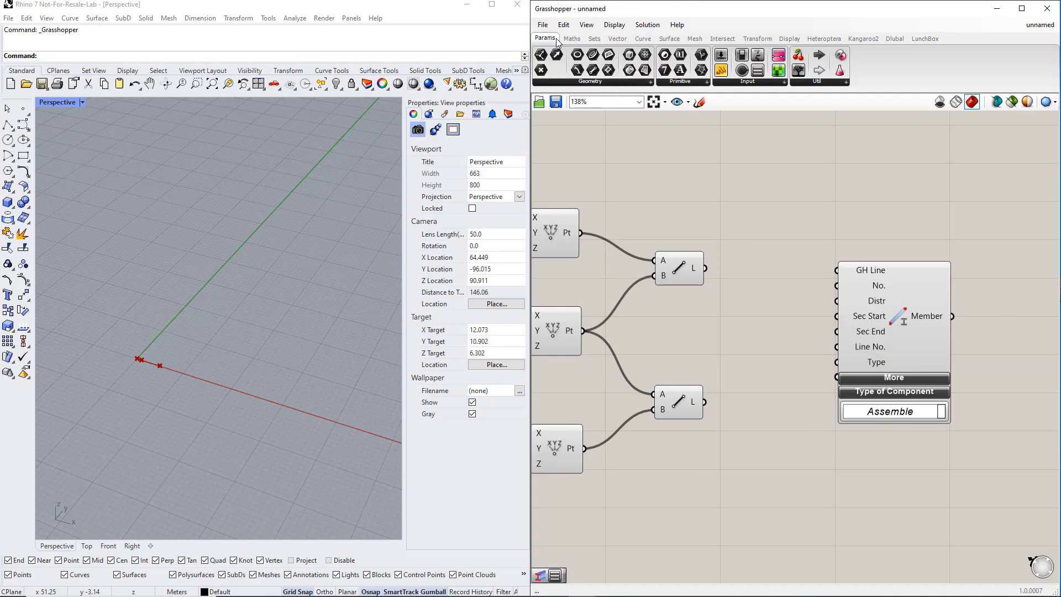
click(742, 83)
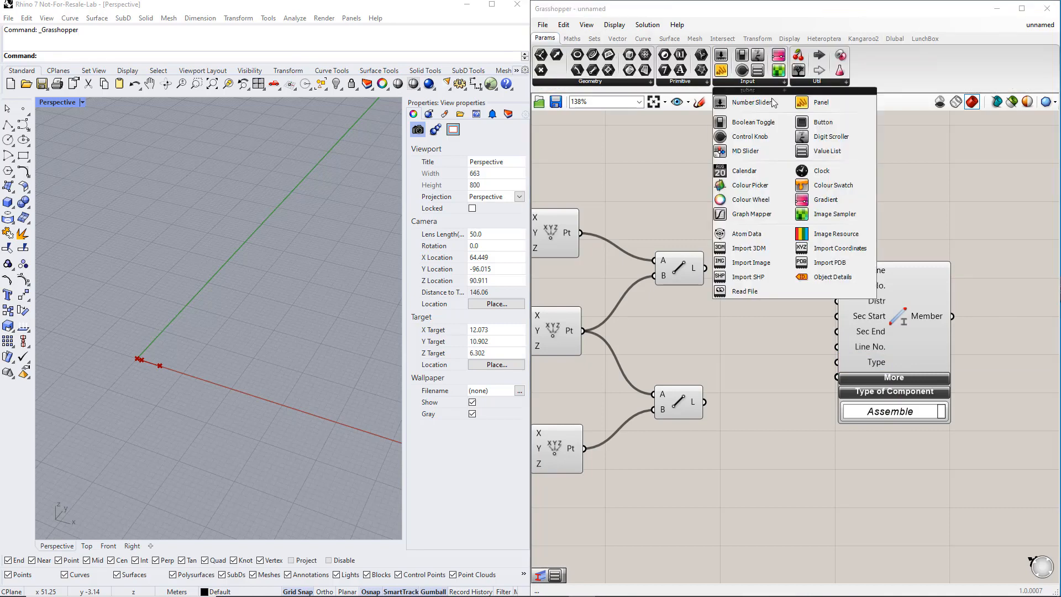
click(833, 152)
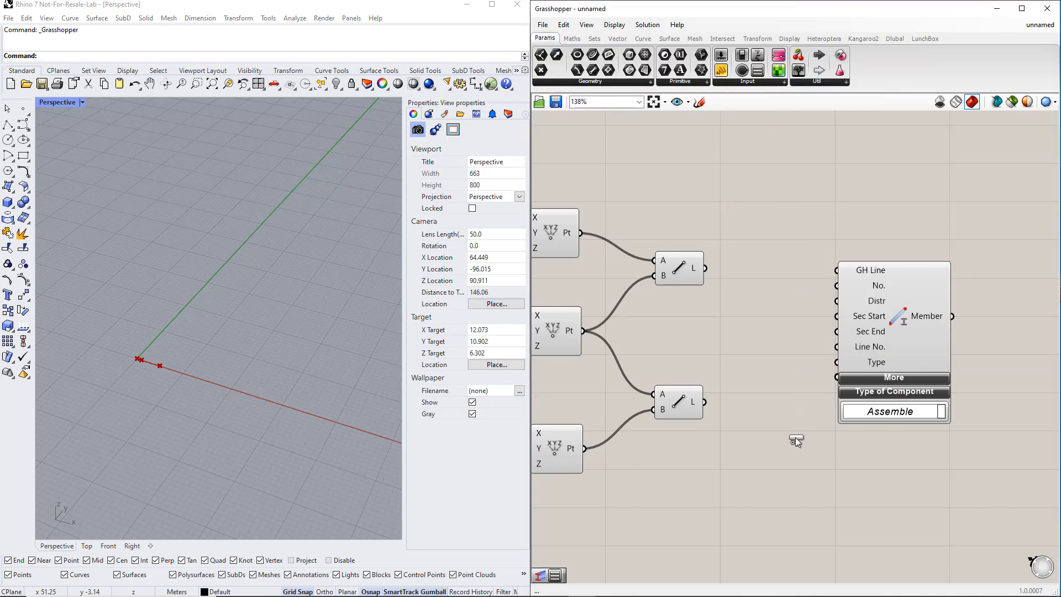
click(783, 464)
drag(810, 463, 836, 362)
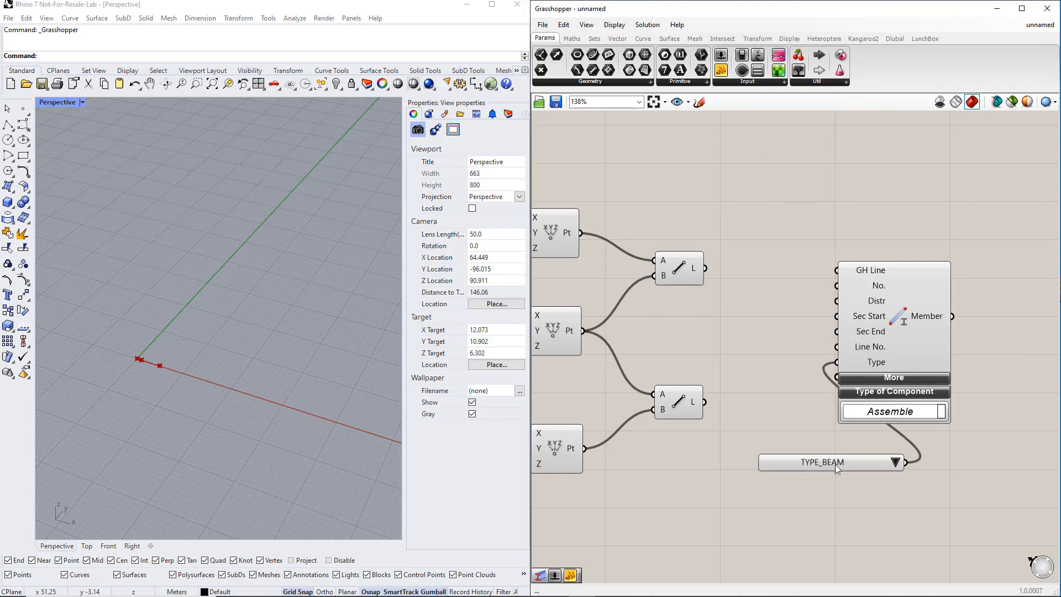
click(896, 464)
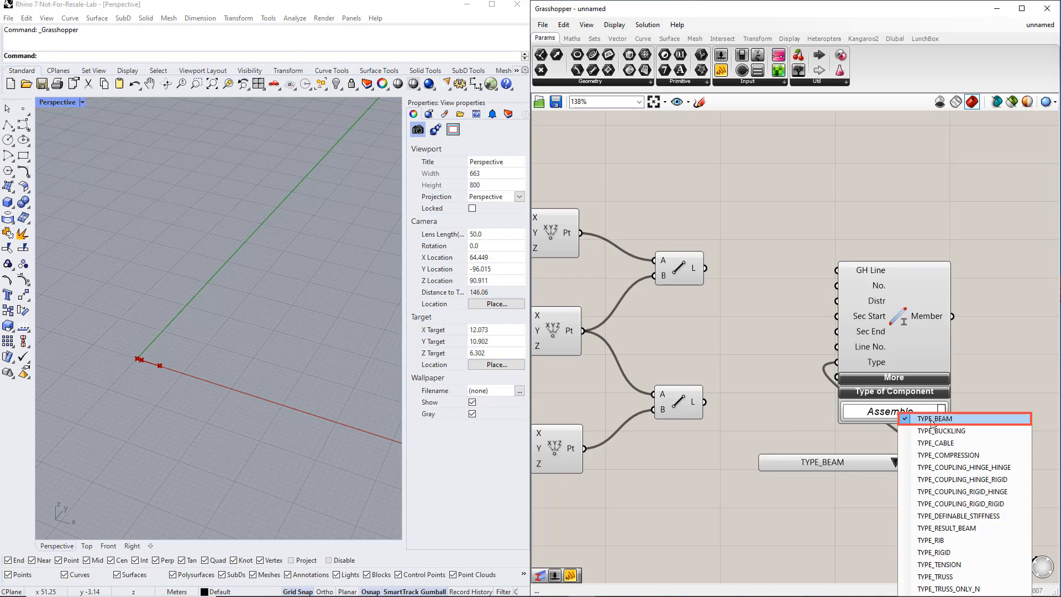
click(932, 421)
Step: Move the Member component and its type list apart, and connect both Line outputs to the Member's GH Line input
drag(897, 336, 944, 329)
drag(845, 464, 799, 467)
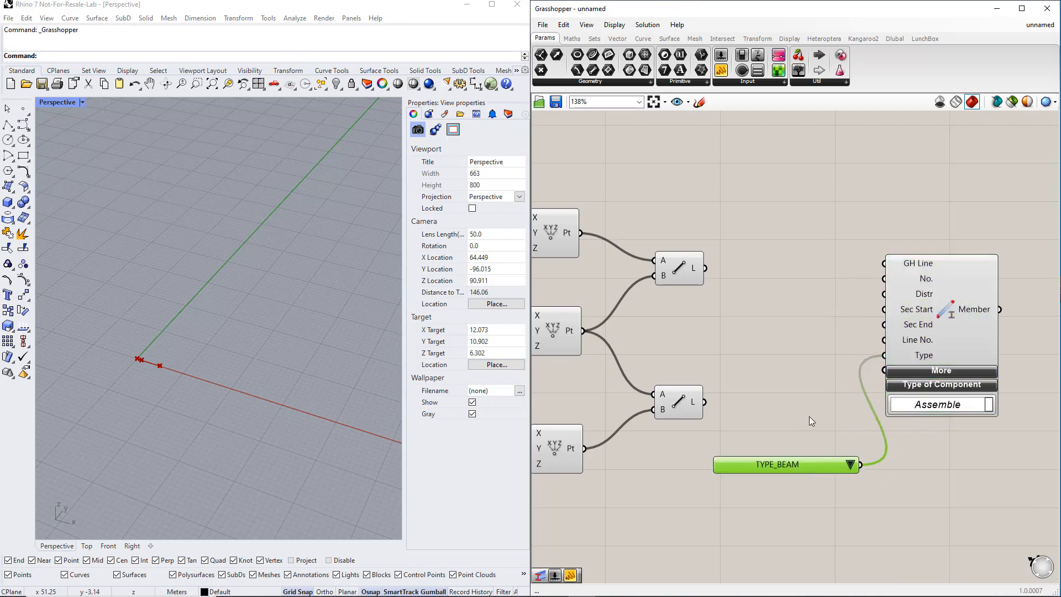
scroll(810, 411, down, 2)
scroll(810, 411, down, 1)
right_drag(812, 406, 719, 374)
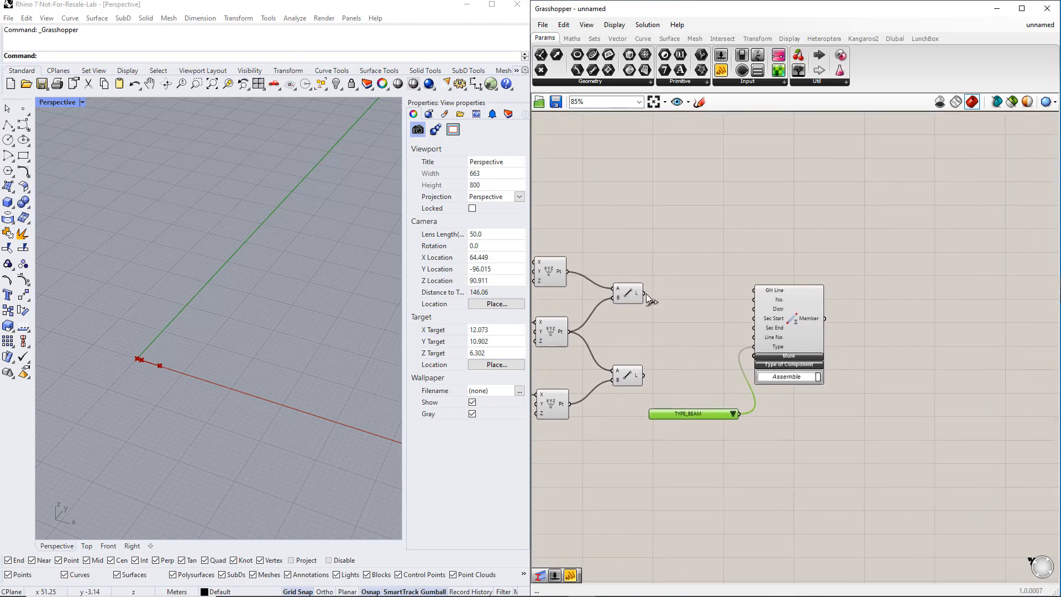
drag(645, 292, 749, 293)
drag(646, 374, 752, 291)
shift+drag(645, 293, 753, 290)
Step: Disconnect the lower Line from the Member's GH Line input and reconnect it alongside the upper Line
right_drag(812, 410, 768, 401)
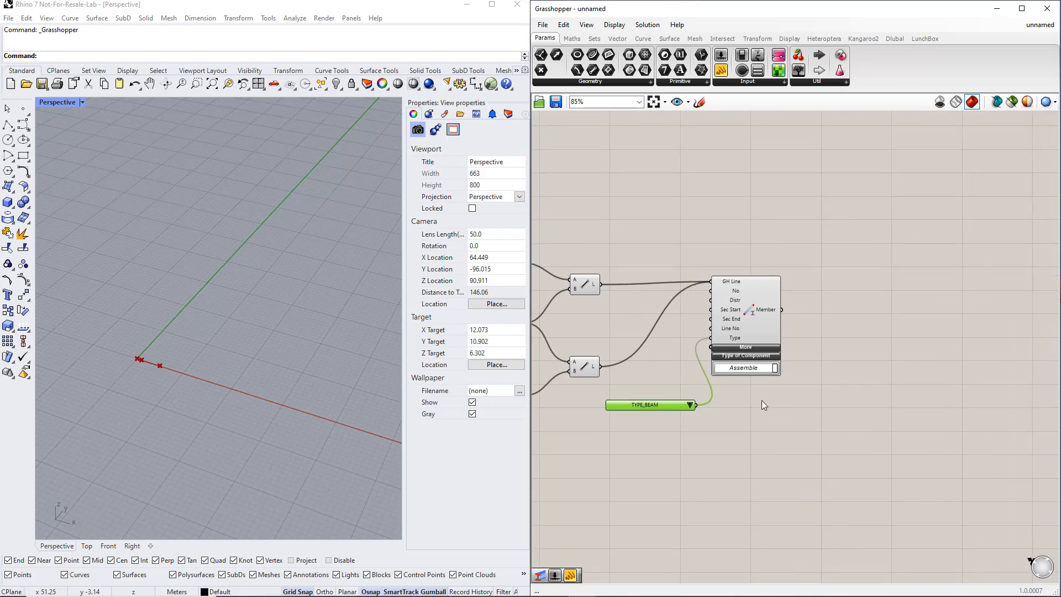
ctrl+click(724, 395)
right_click(725, 283)
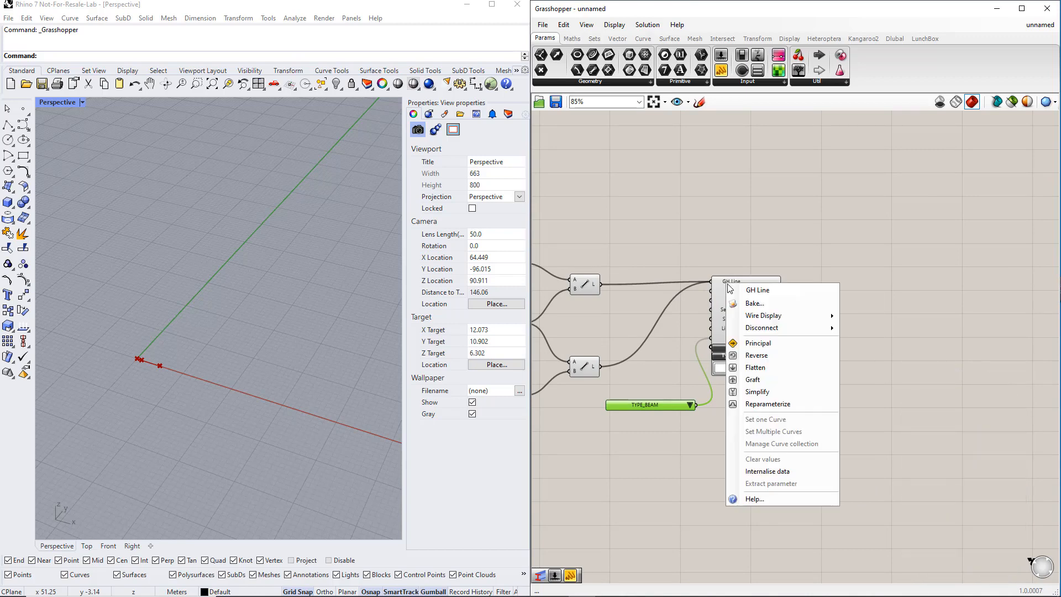
mouse_move(785, 328)
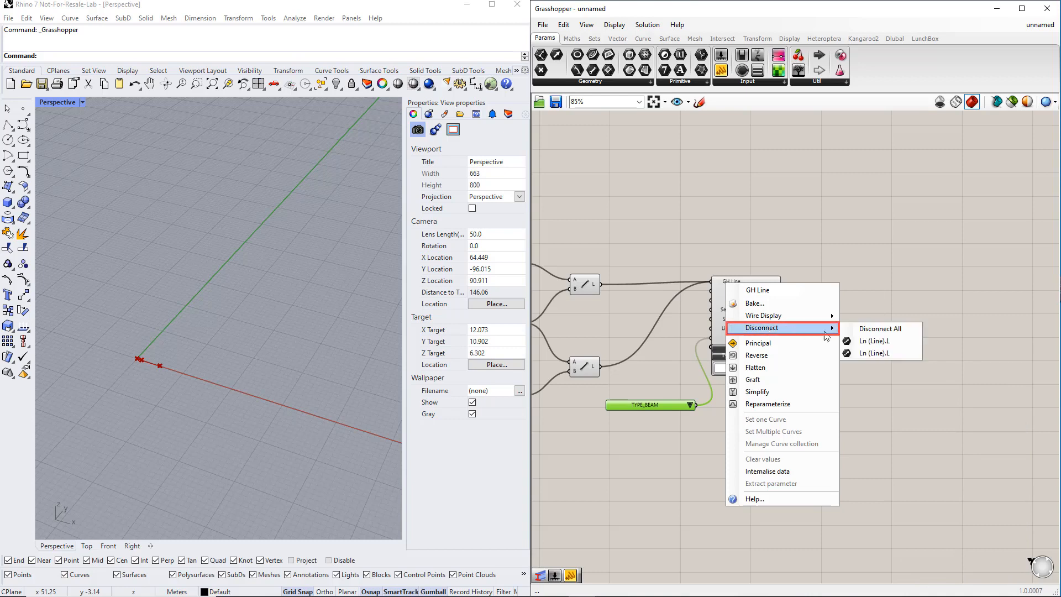
click(855, 342)
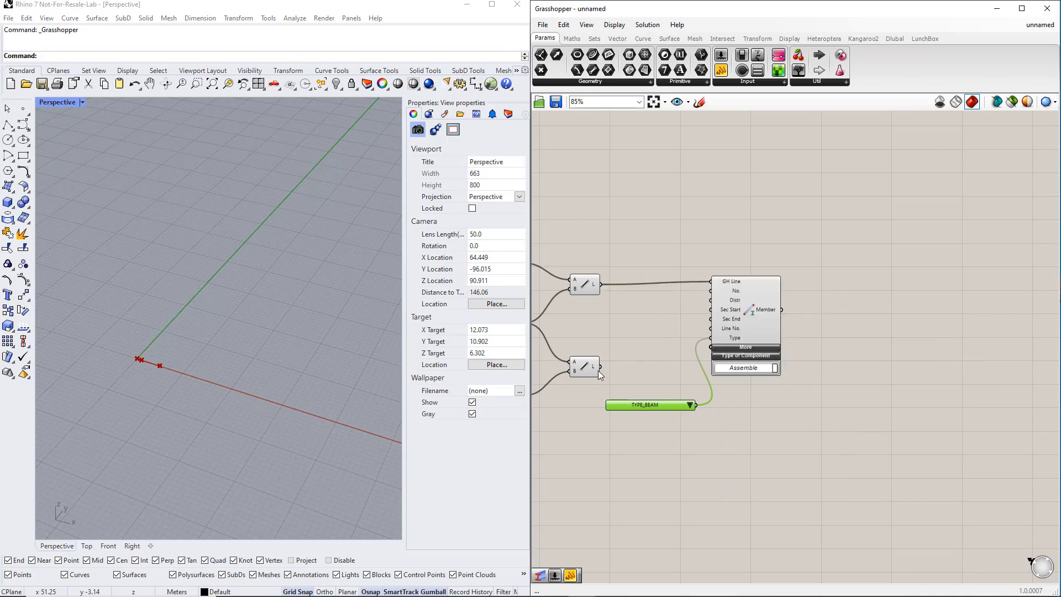
shift+drag(600, 366, 714, 281)
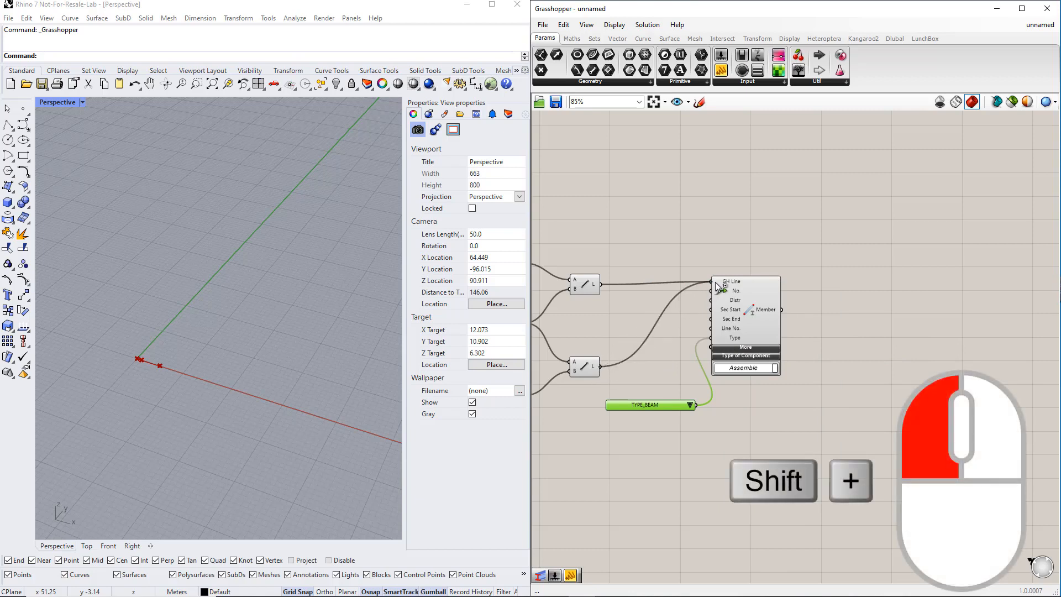
Step: Move the Member component together with its TYPE_BEAM list farther away from the Line components
scroll(760, 401, down, 2)
drag(738, 458, 855, 361)
click(825, 316)
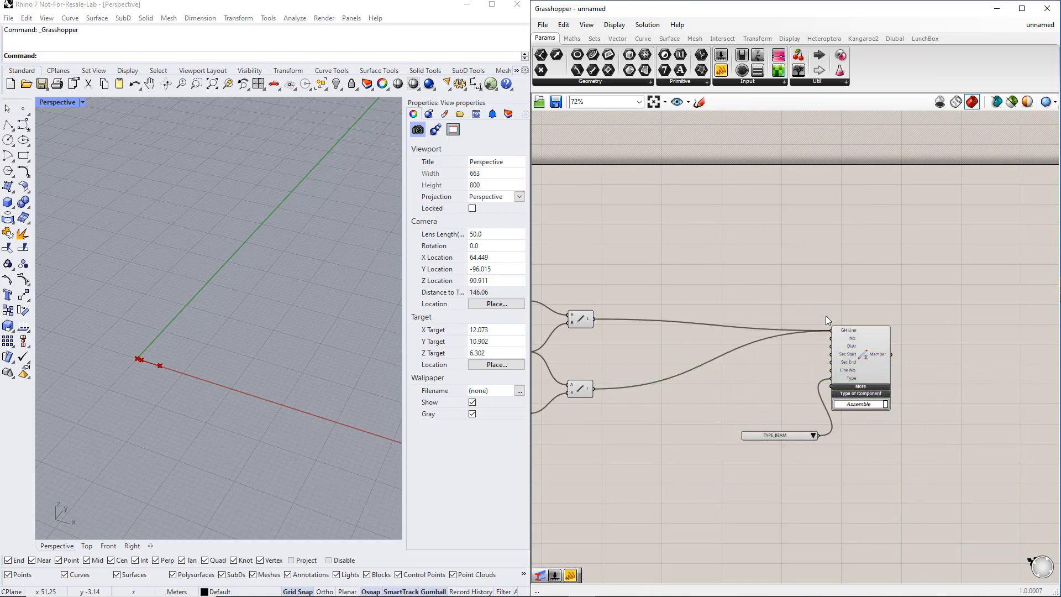
Step: Place a Dlubal RFEM 6 Section component in the free space above the wires between the Lines and the Member
click(894, 41)
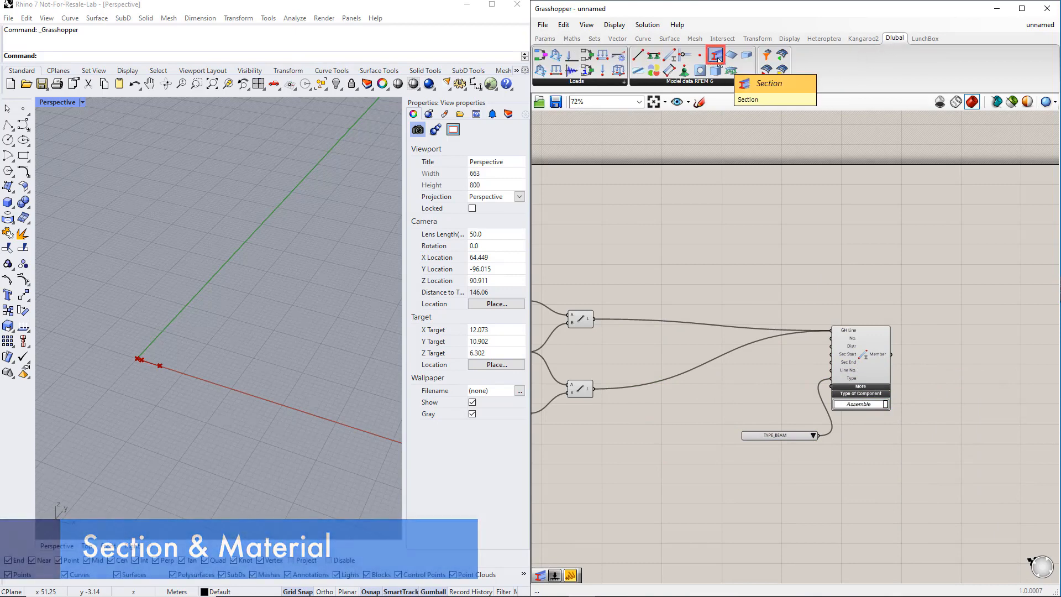
drag(720, 60, 783, 221)
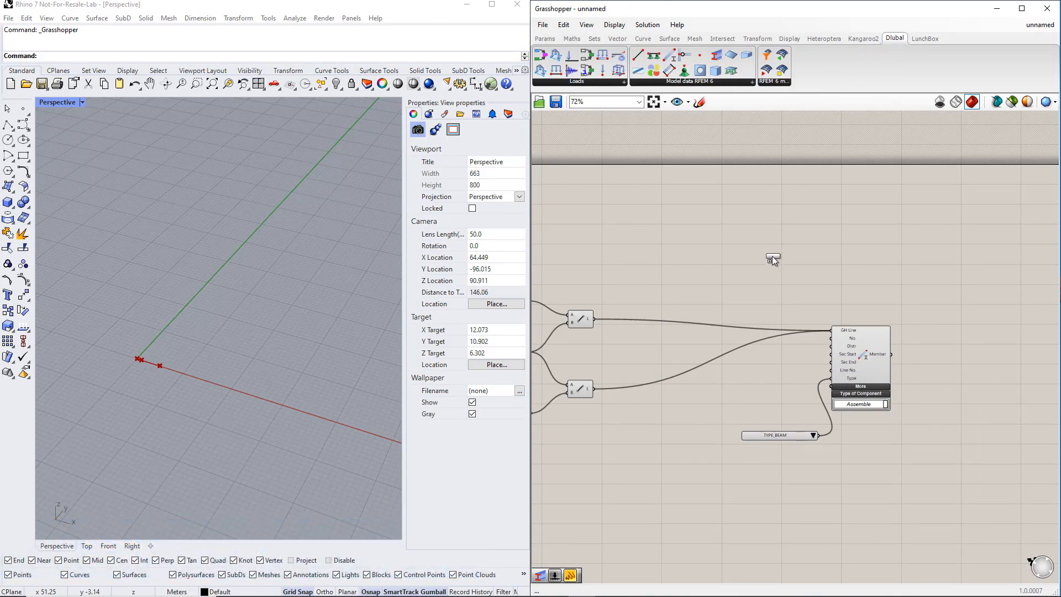
drag(771, 256, 770, 256)
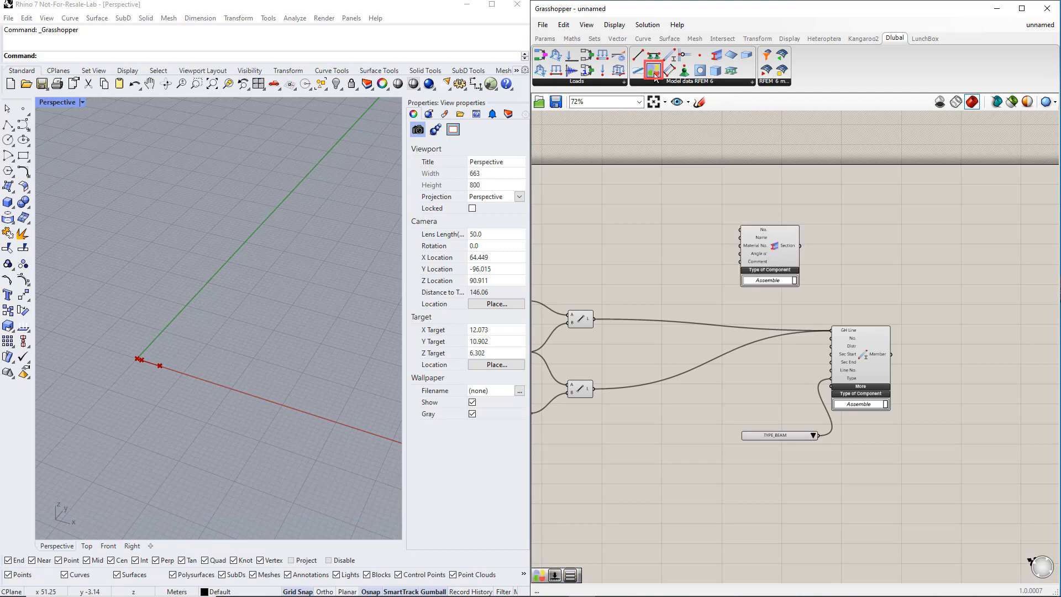
Step: Place a Dlubal RFEM 6 Material component beside the Section component and wire one panel each into its No. and Name inputs
drag(655, 78, 647, 230)
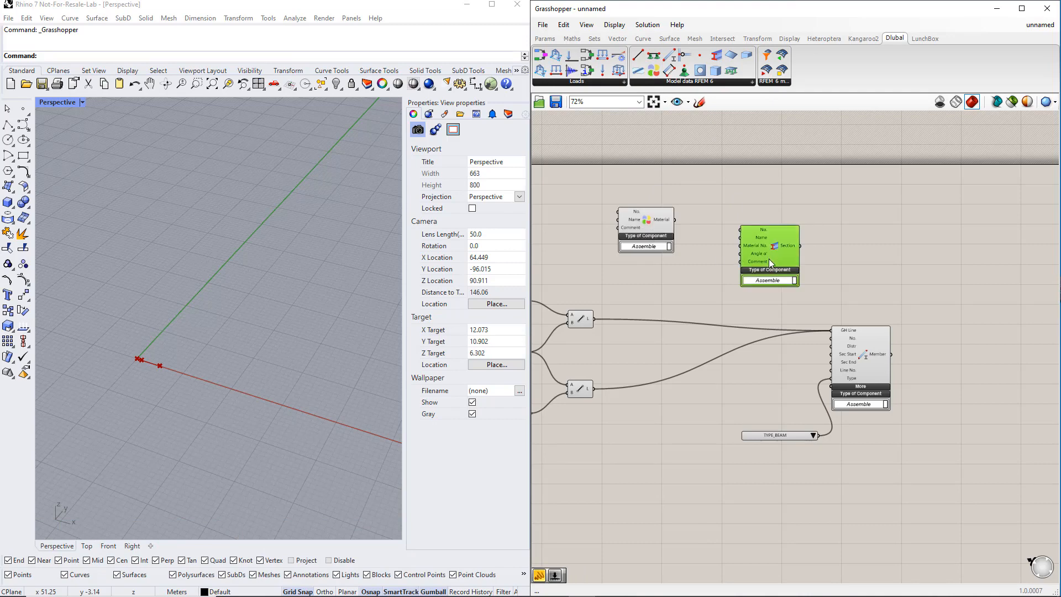
click(554, 41)
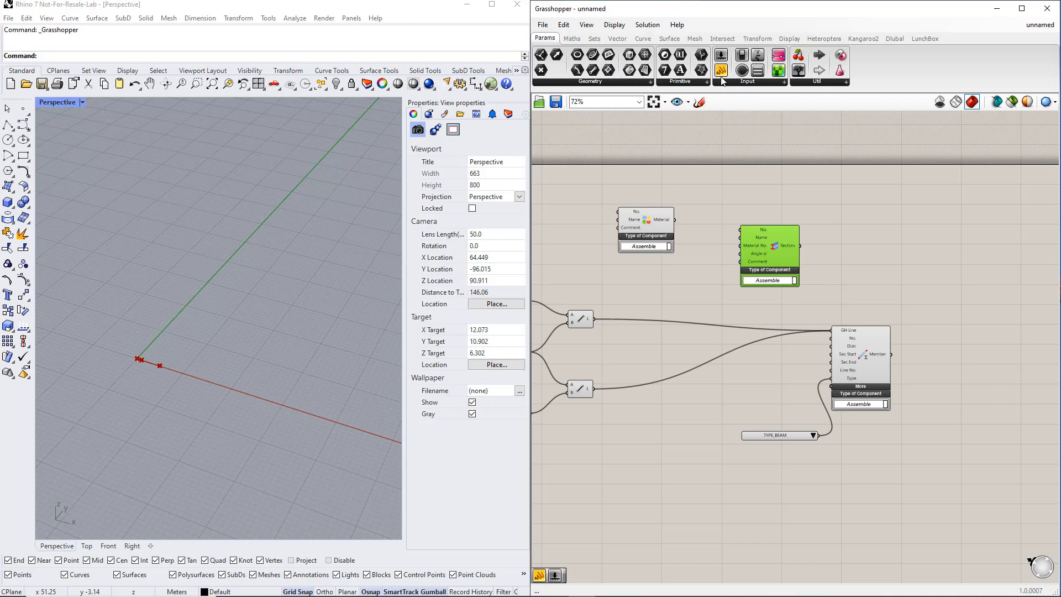
drag(724, 74, 719, 225)
drag(749, 237, 617, 213)
click(728, 274)
drag(584, 245, 618, 227)
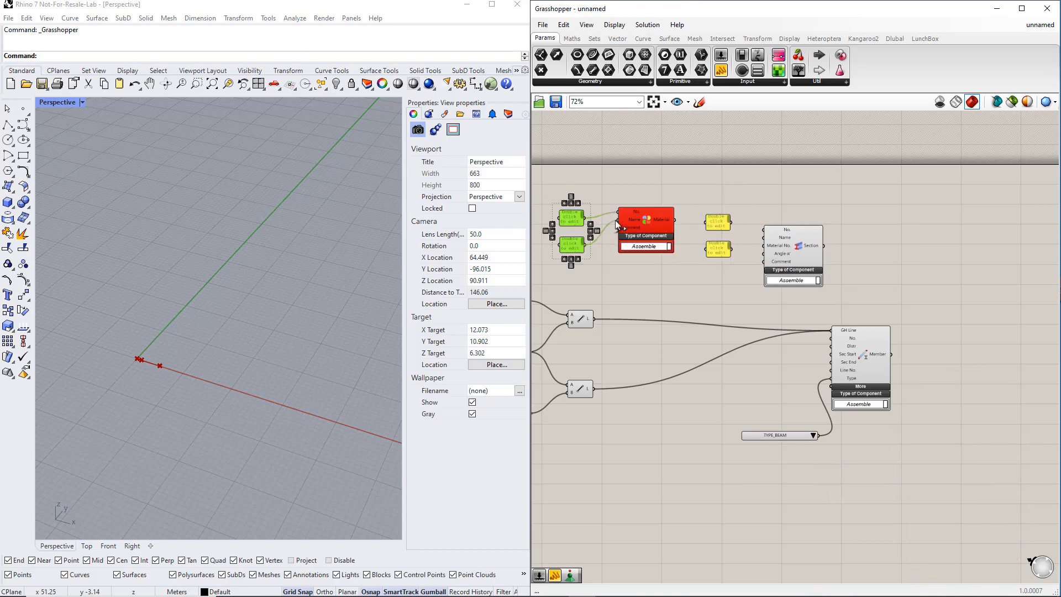
Step: Connect the two panels beside the Section component to its No. and Name inputs
drag(732, 222, 763, 237)
drag(730, 249, 763, 245)
click(749, 258)
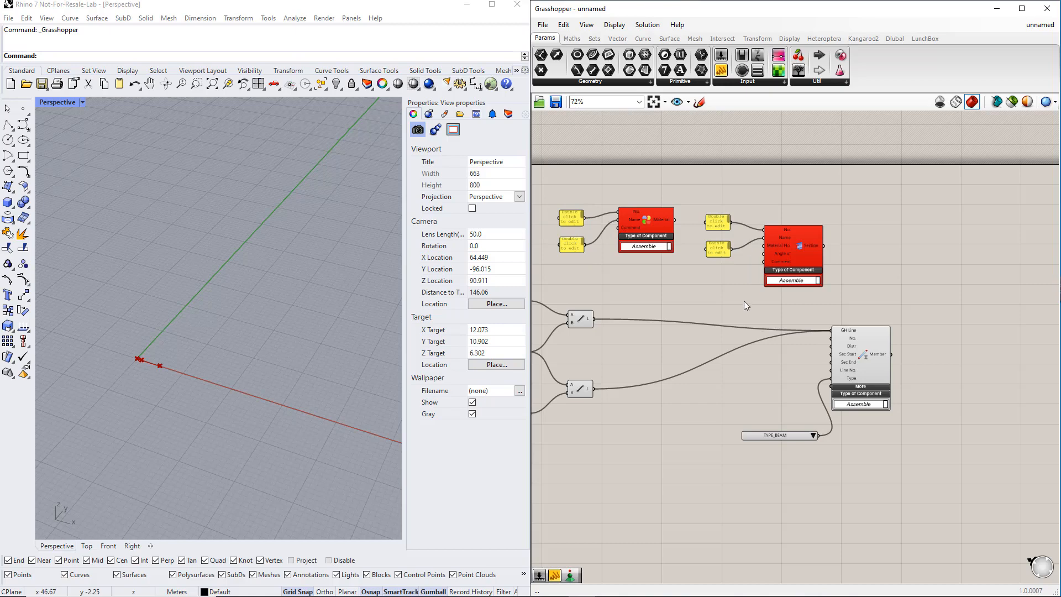
Step: Set the Section's number panel to 1 and its name panel to IPE 300
scroll(724, 233, up, 4)
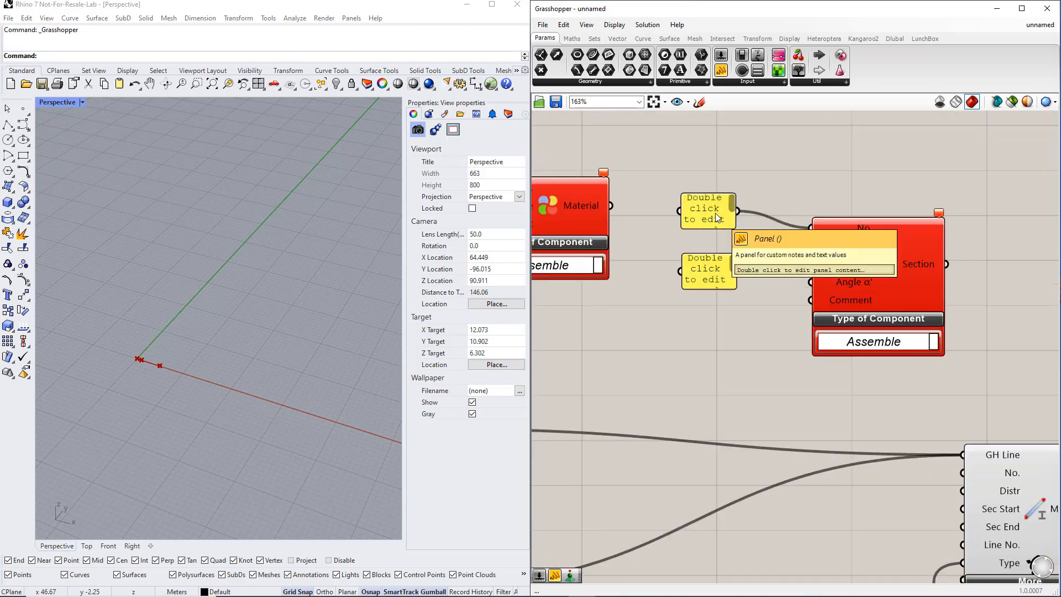
double_click(715, 213)
text(1)
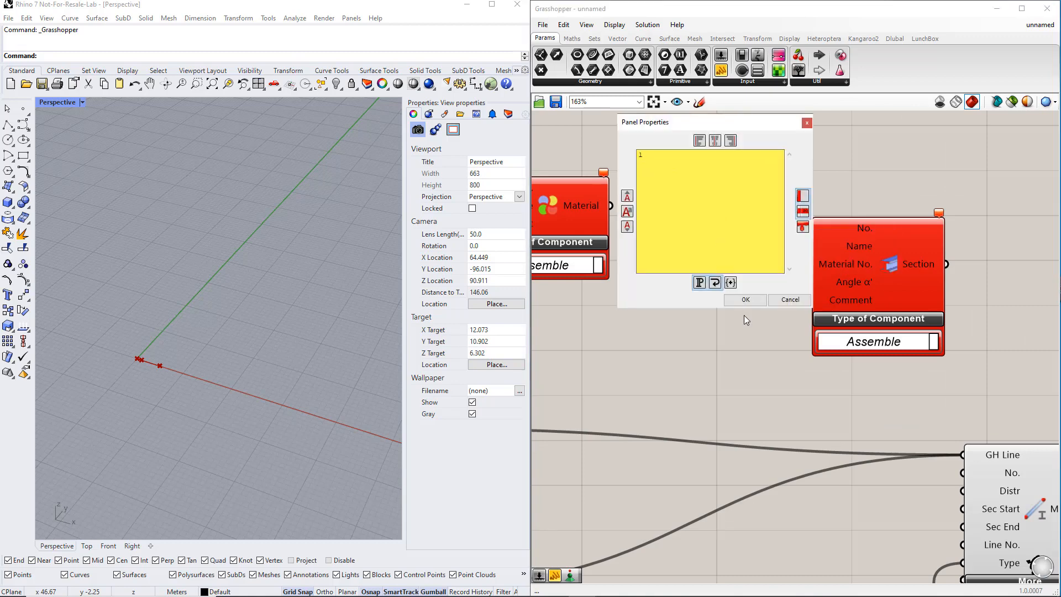
click(745, 299)
double_click(712, 273)
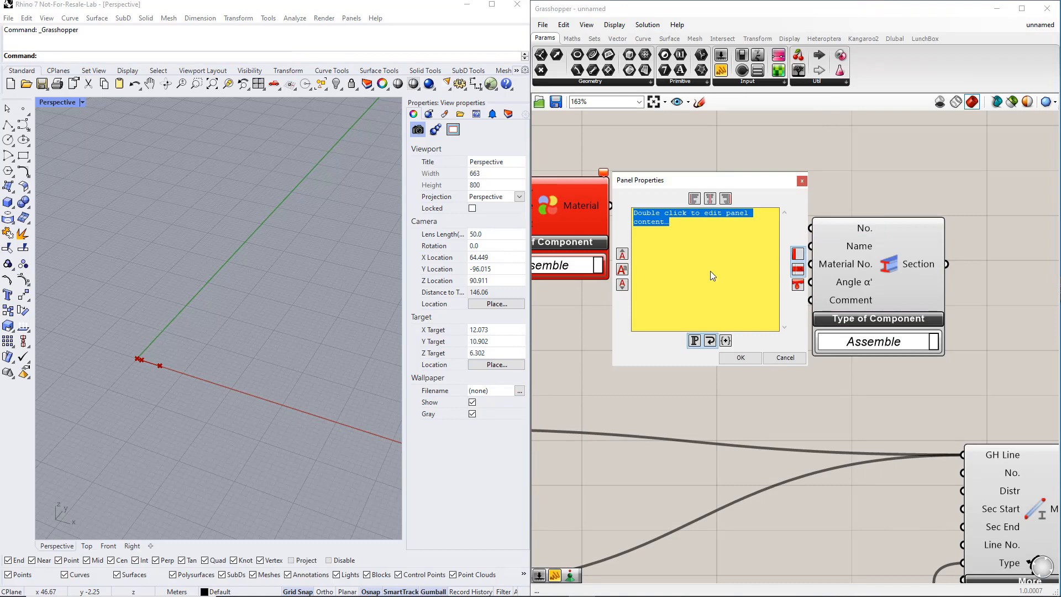
text(IPE 300)
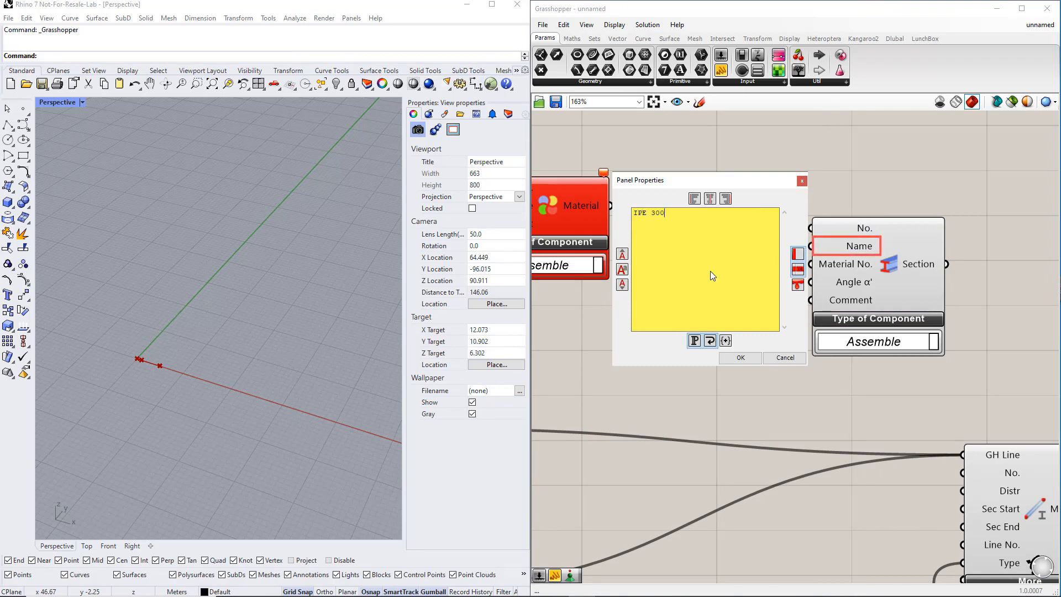
click(741, 357)
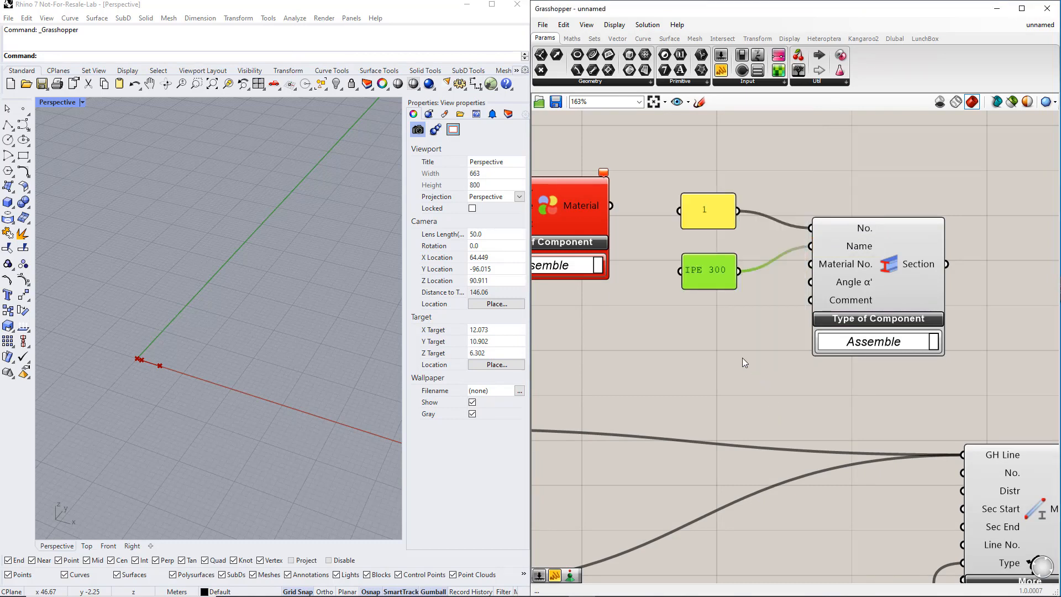
click(741, 357)
Step: Set the Material's number panel to 1 and its name panel to S235
right_drag(665, 346, 944, 378)
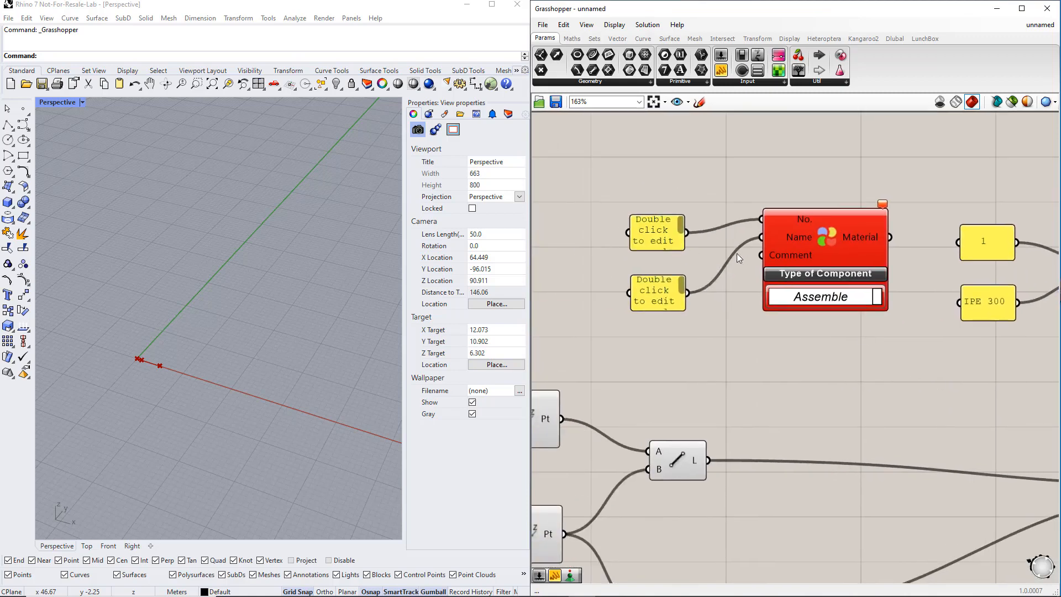
double_click(661, 245)
text(1)
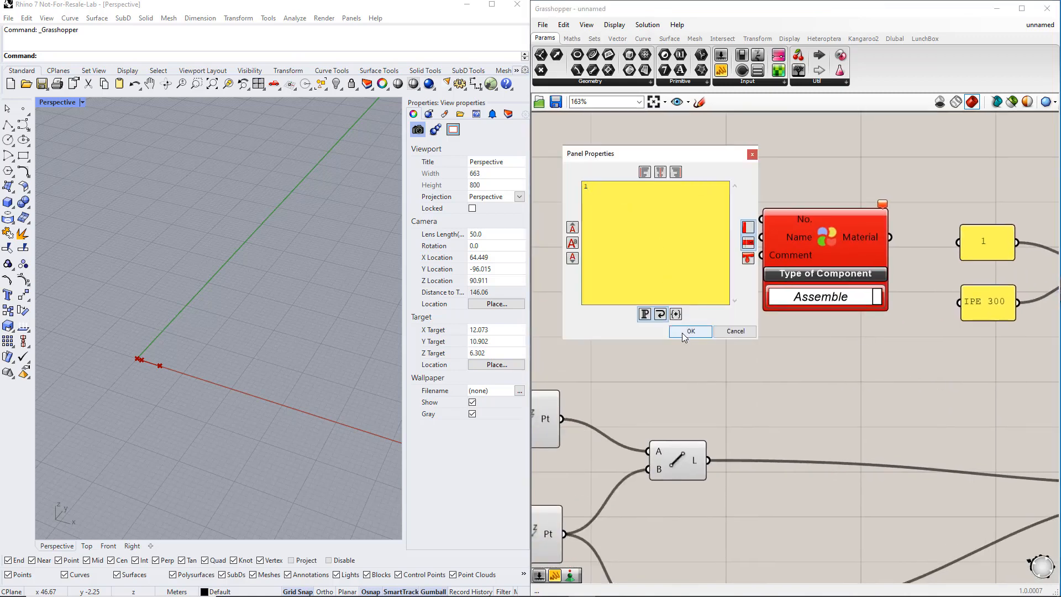
click(685, 334)
double_click(671, 298)
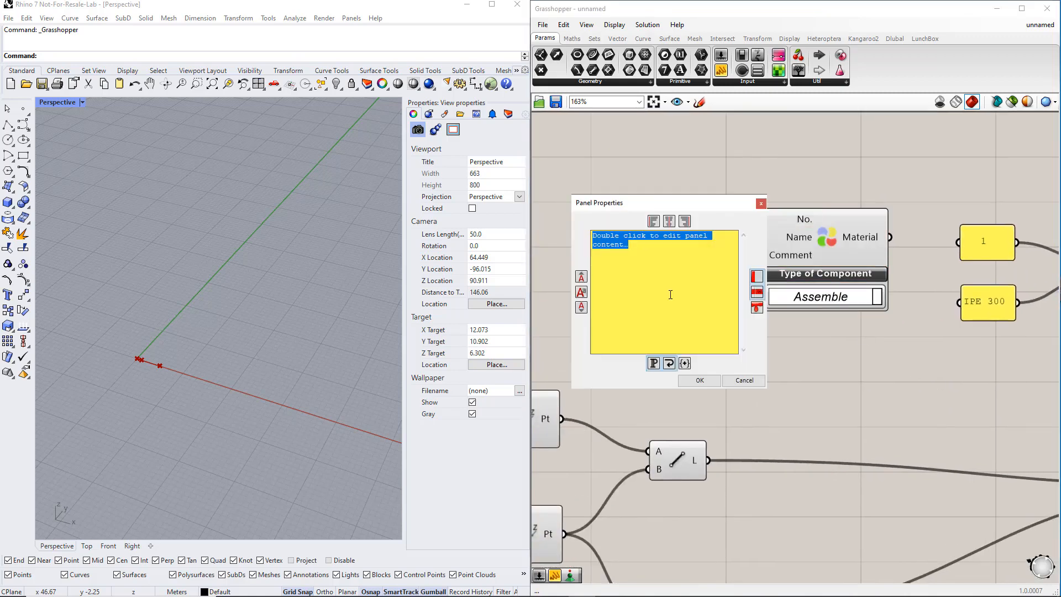
text(S235)
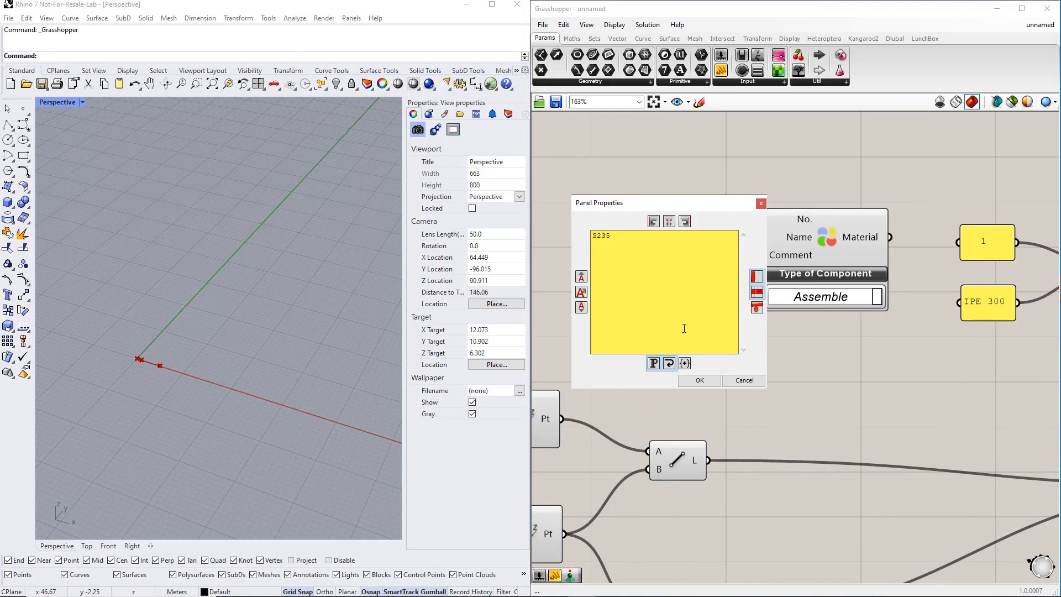
click(699, 380)
click(725, 357)
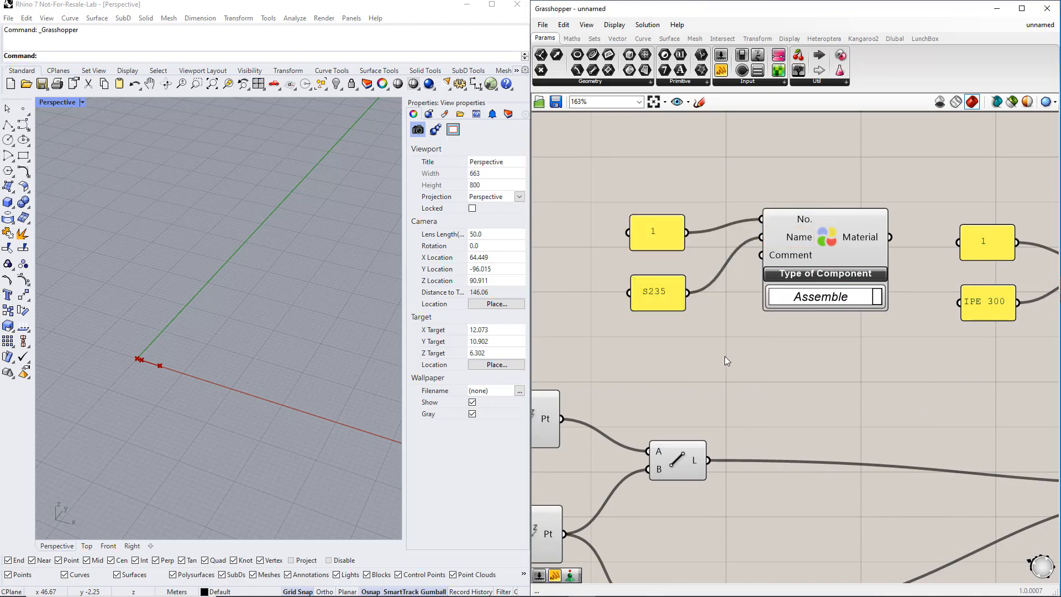
Step: Move the Member farther from the Section, and connect Material to the Section's Material No. and Section to the Member's Sec Start
scroll(724, 355, down, 2)
right_drag(857, 355, 740, 350)
scroll(742, 351, down, 1)
right_drag(925, 437, 856, 397)
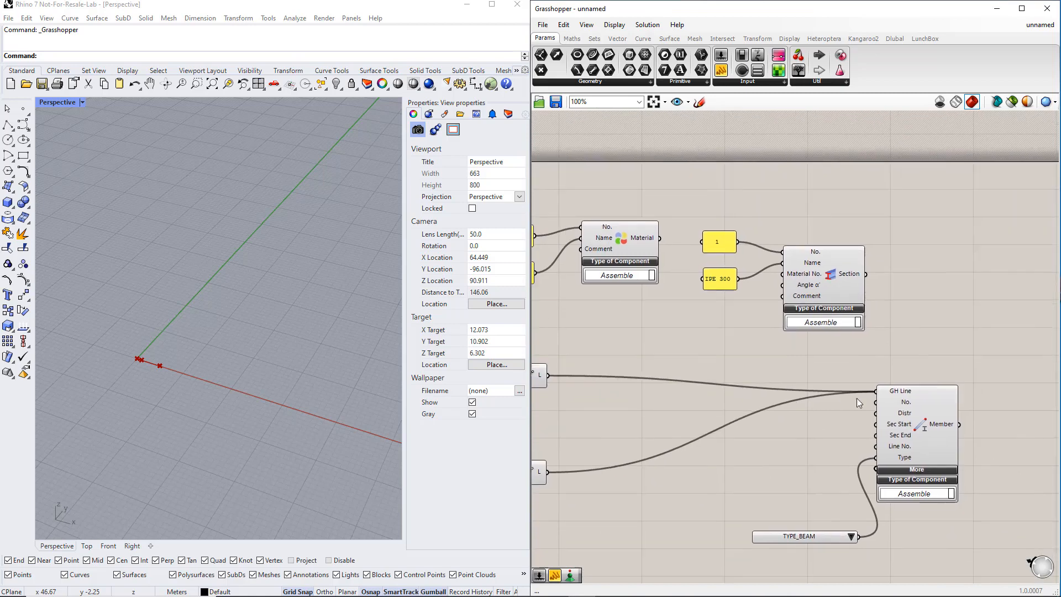
drag(930, 439, 985, 433)
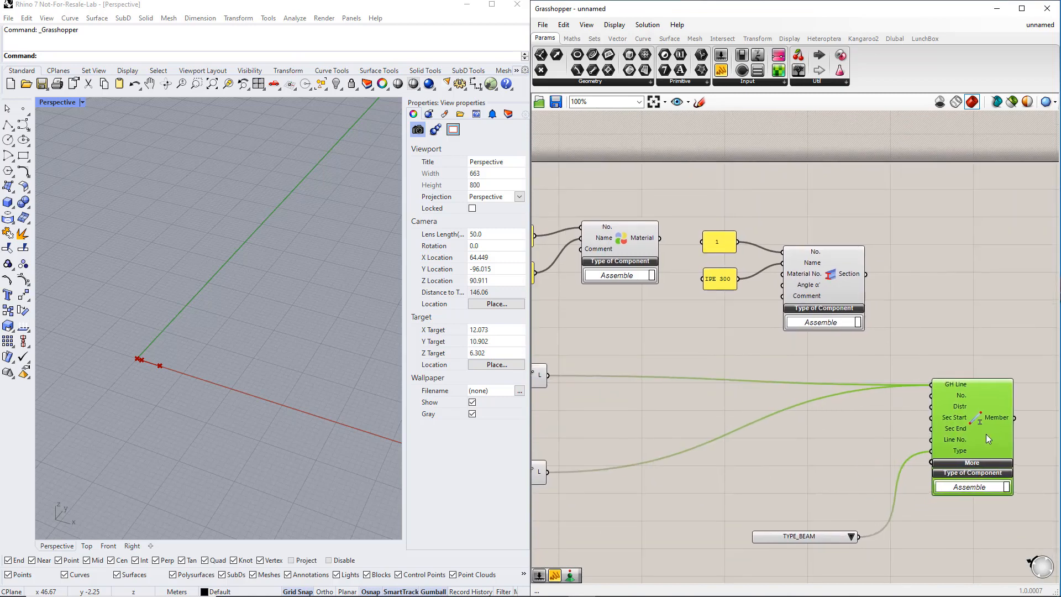
click(881, 369)
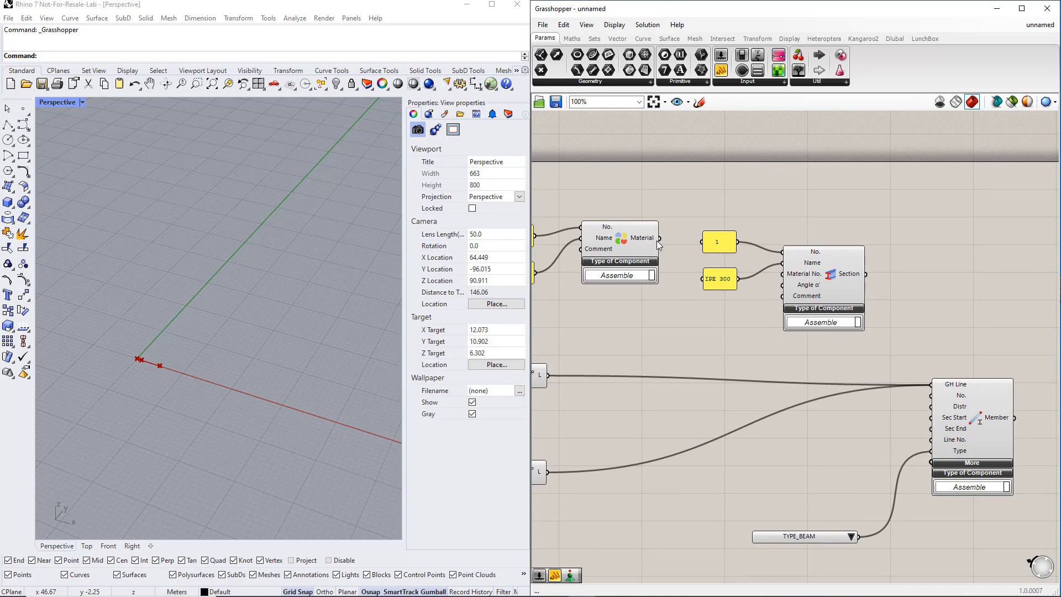
drag(660, 238, 929, 420)
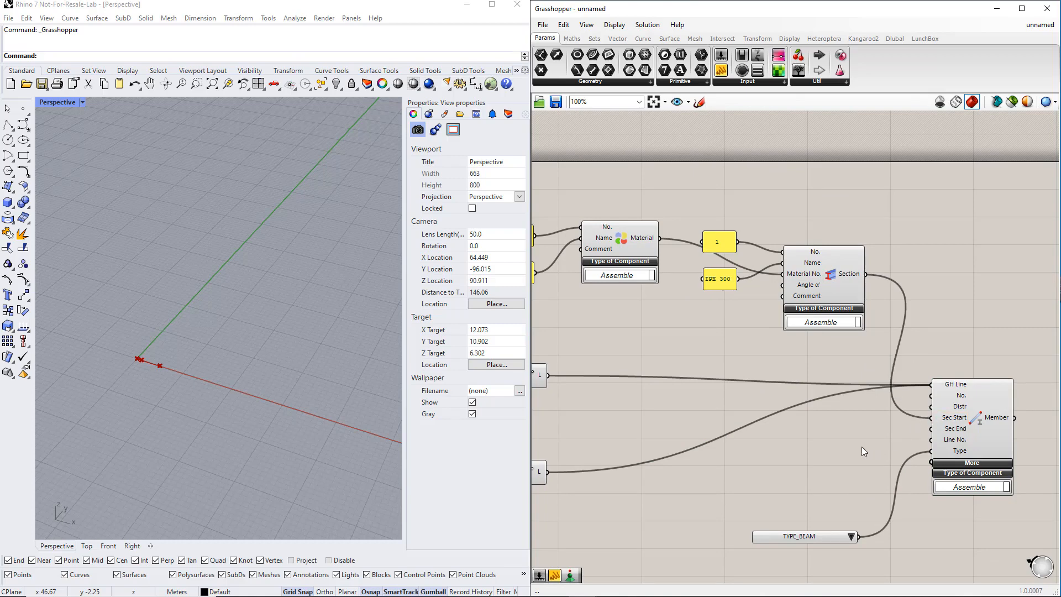
Step: Place a Dlubal Nodal Support component below the Line components and connect the first Construct Point to its GH Node input
scroll(860, 449, down, 2)
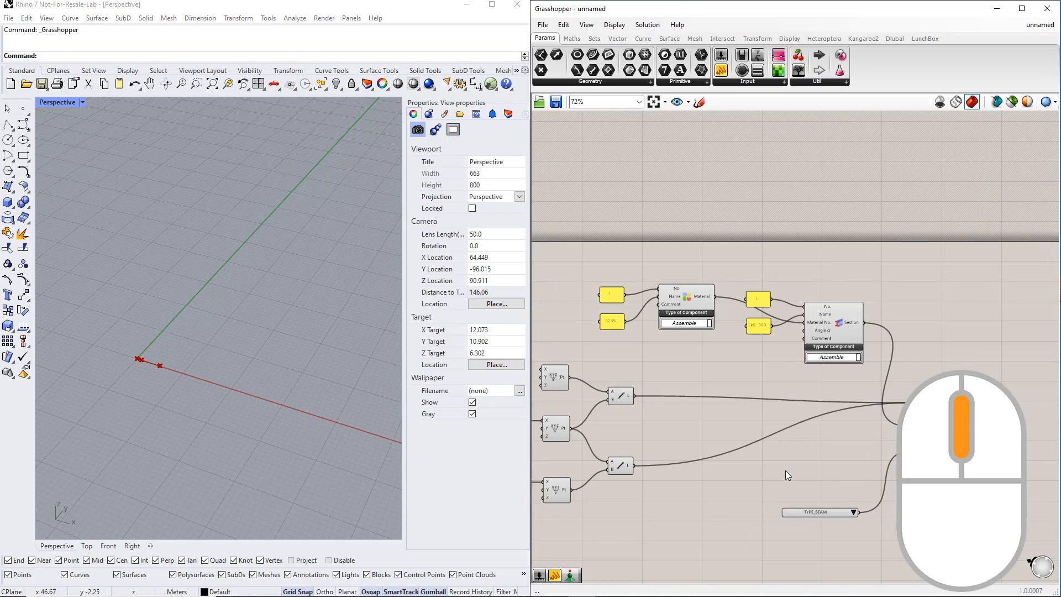
scroll(784, 469, down, 2)
right_drag(758, 471, 783, 391)
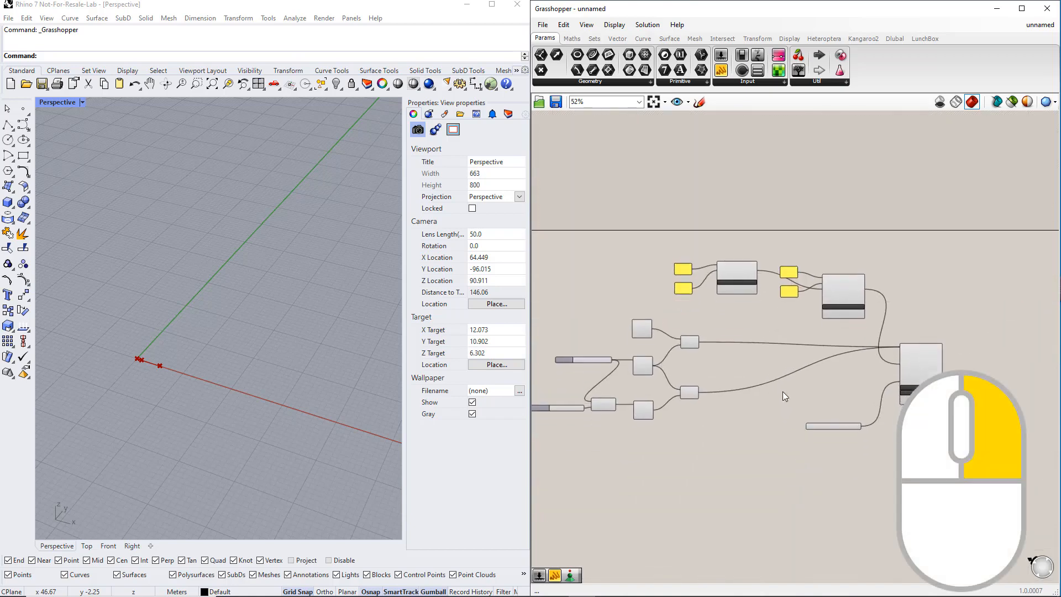
scroll(797, 385, up, 2)
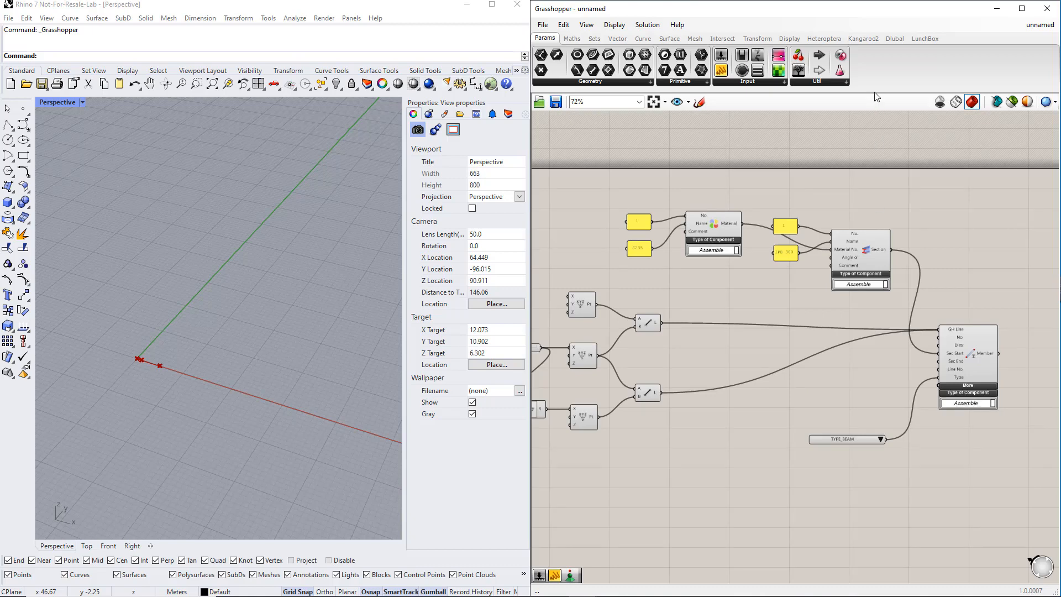
click(895, 39)
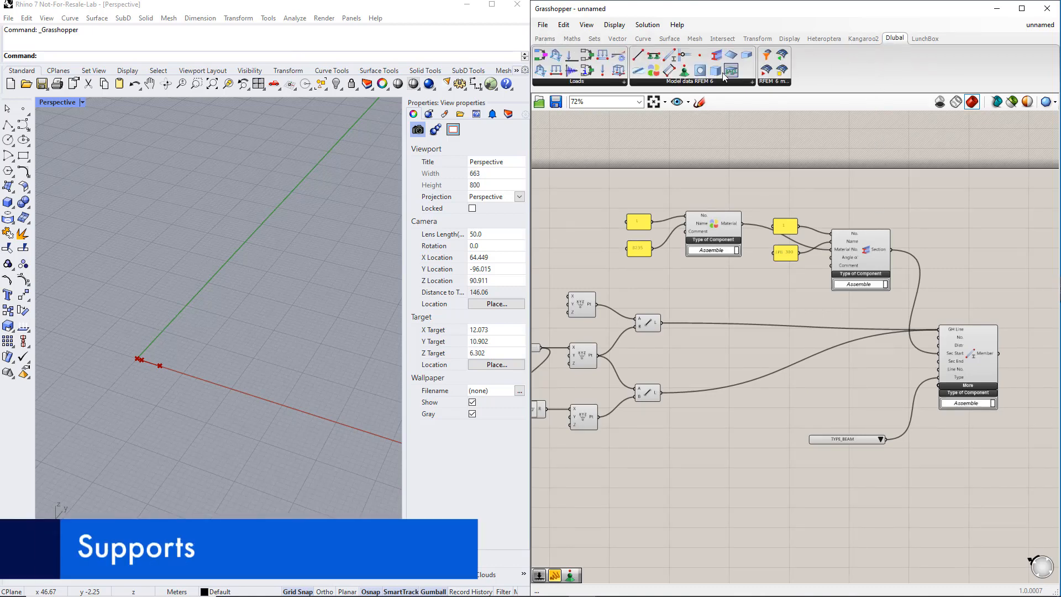
click(682, 76)
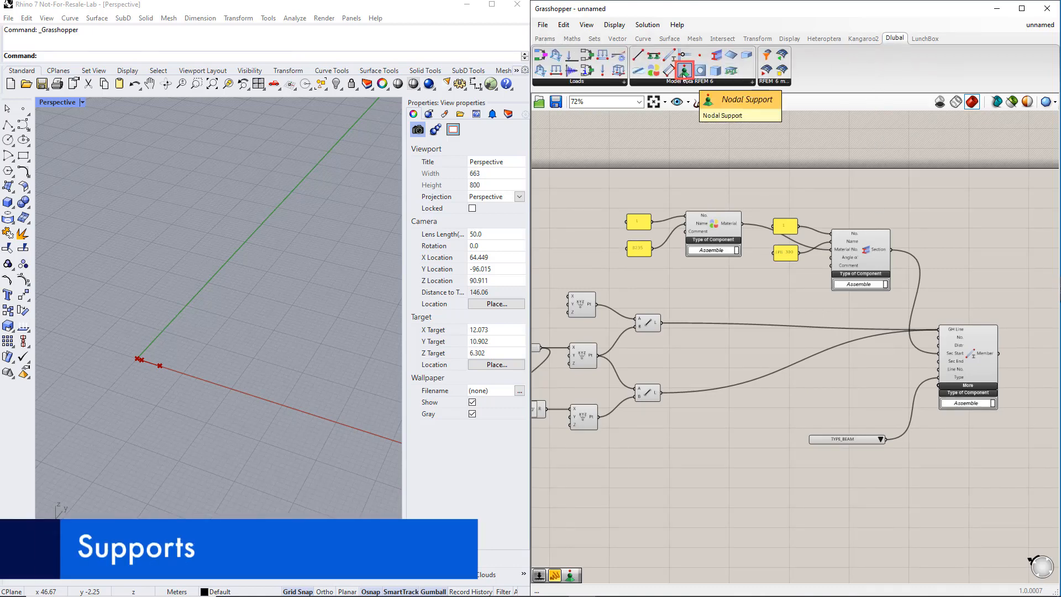
drag(684, 72, 697, 347)
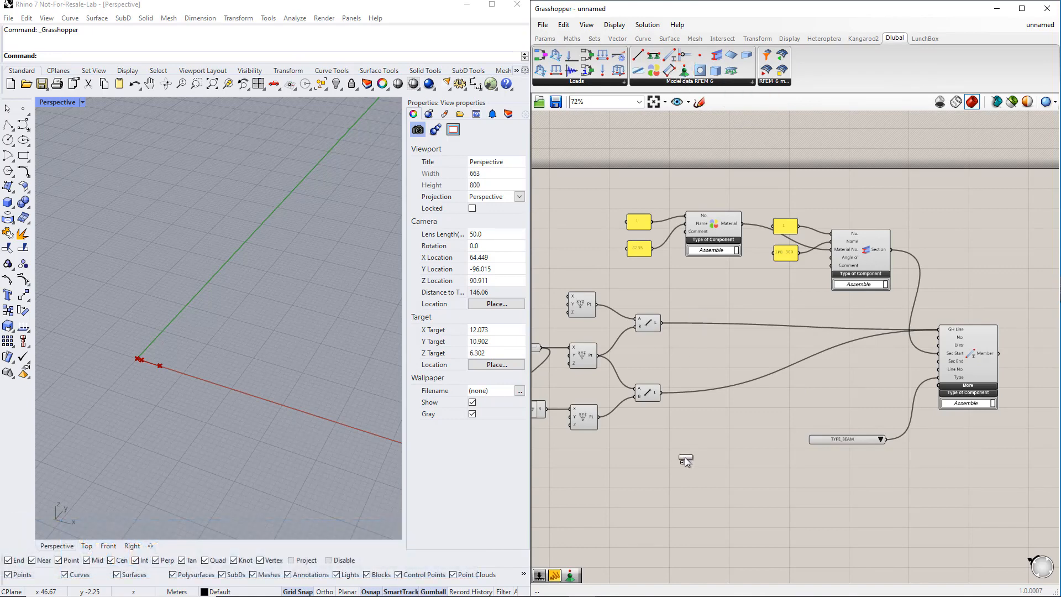
drag(685, 476, 684, 474)
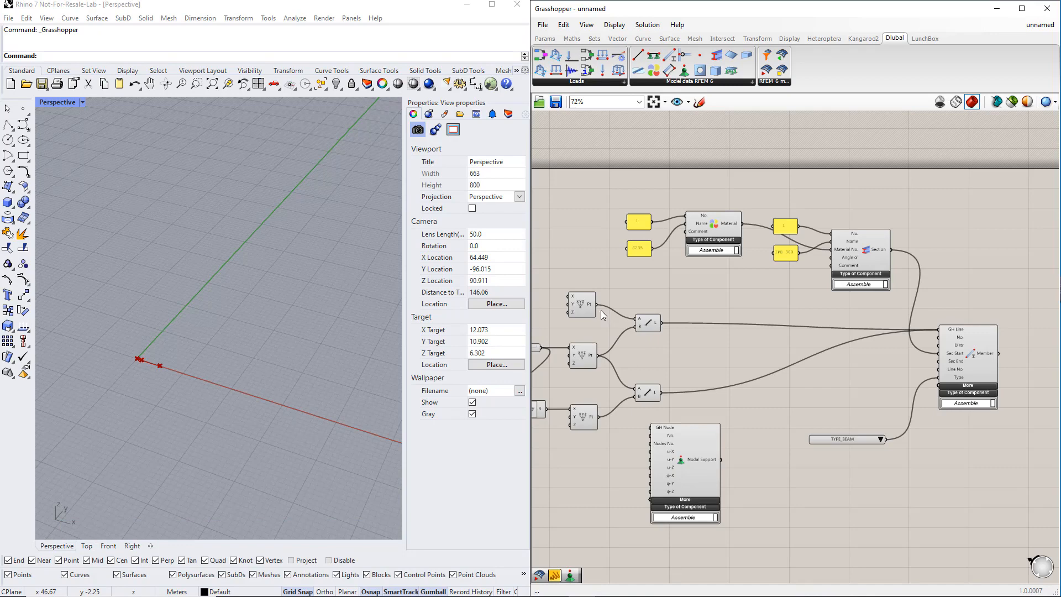
drag(597, 305, 654, 429)
drag(690, 479, 748, 488)
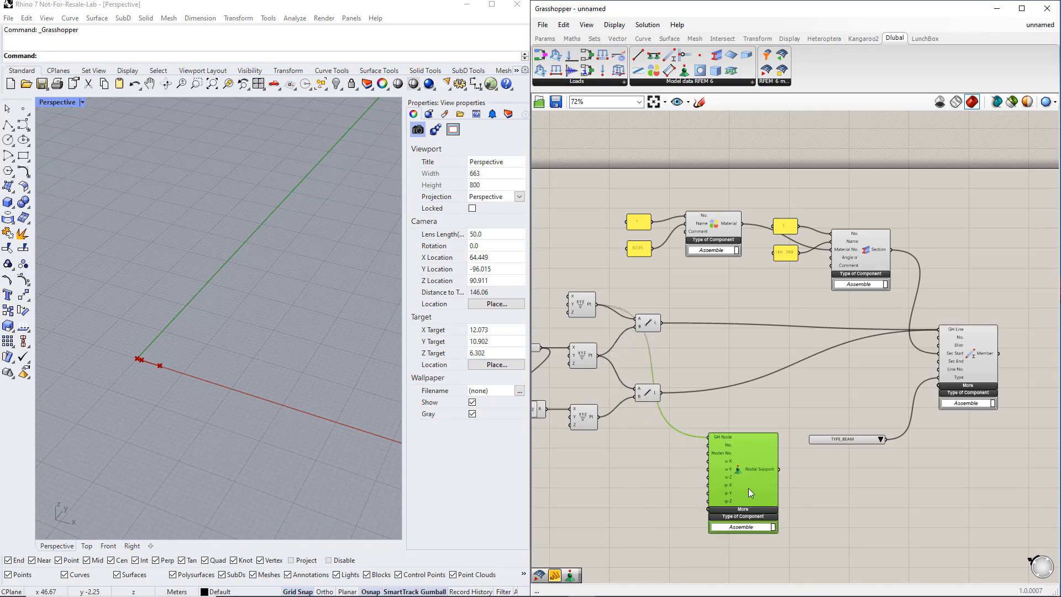
Step: Add a panel beside the Nodal Support component and set its content to INF
scroll(730, 525, up, 5)
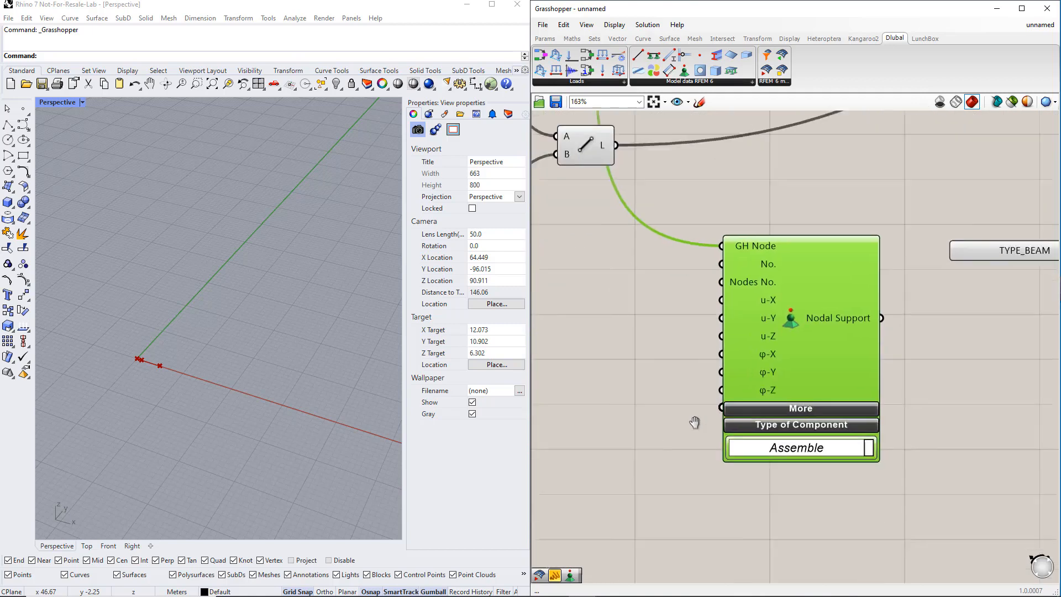
click(544, 38)
drag(706, 75, 677, 241)
drag(652, 335, 652, 336)
scroll(762, 350, up, 3)
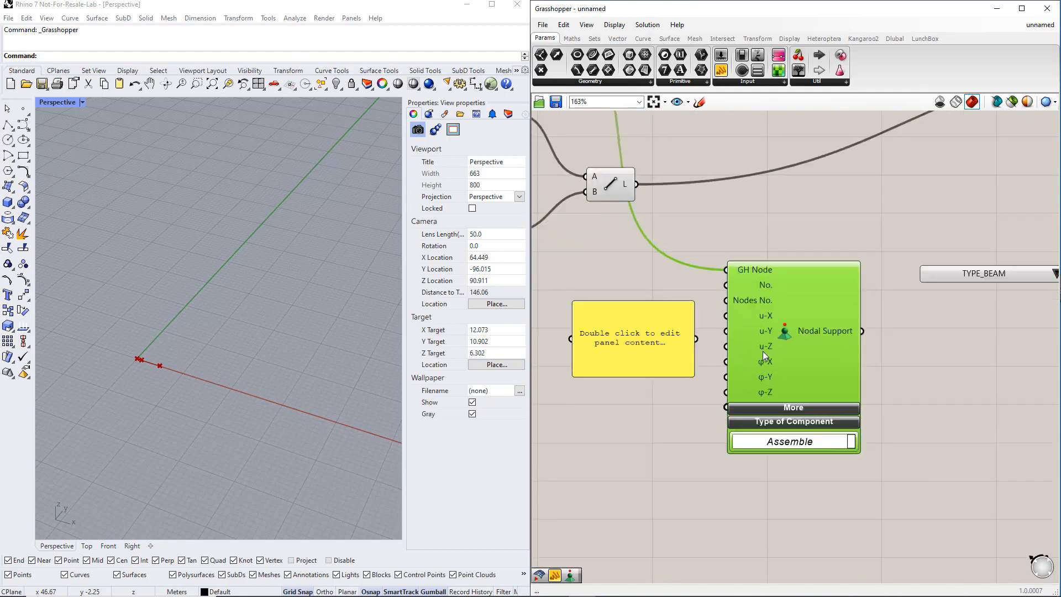
mouse_move(765, 301)
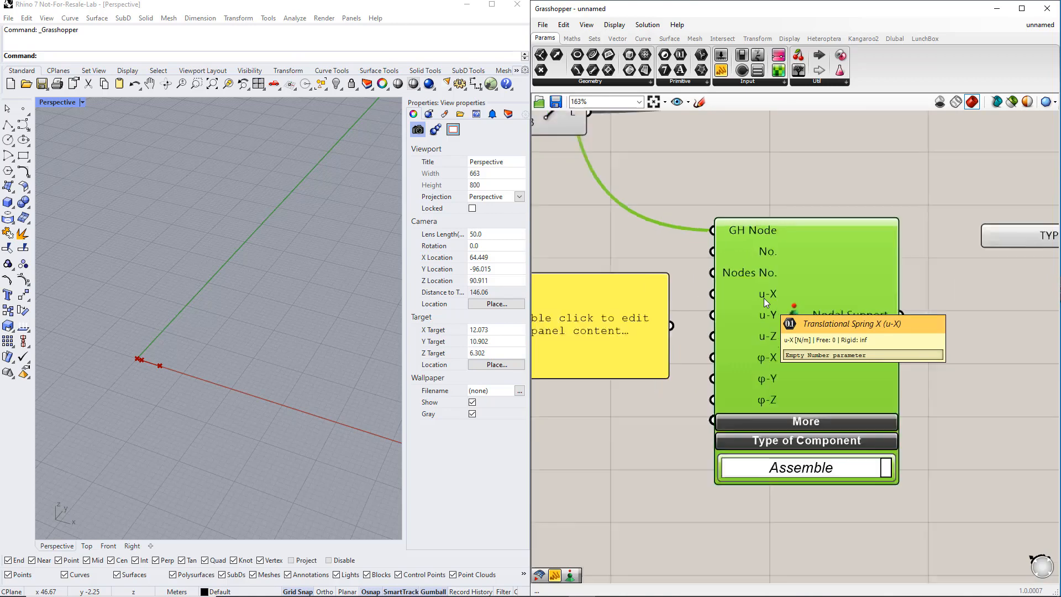
scroll(764, 297, down, 3)
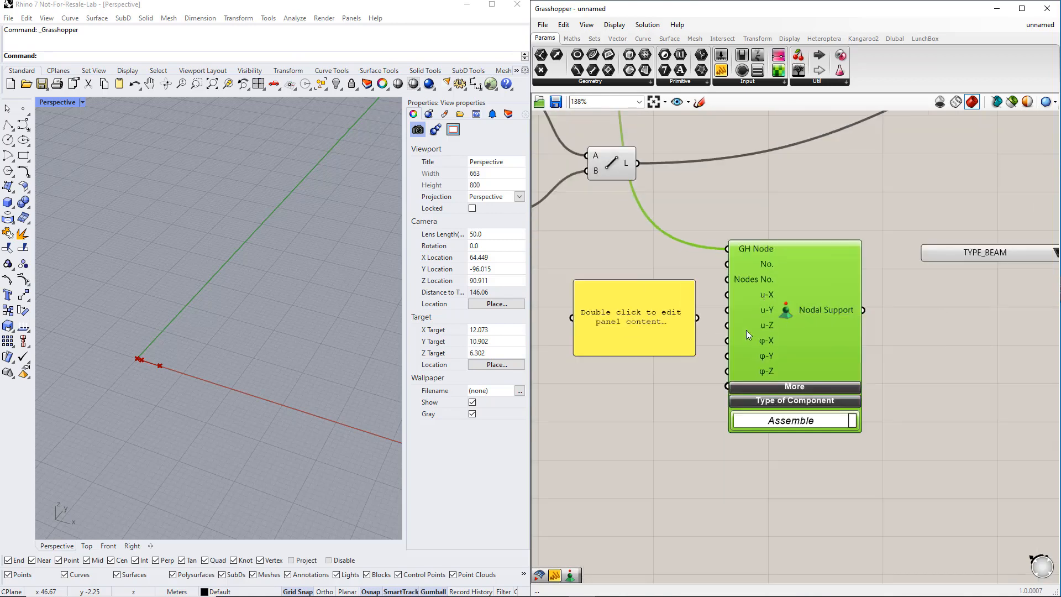
double_click(694, 331)
text(INF)
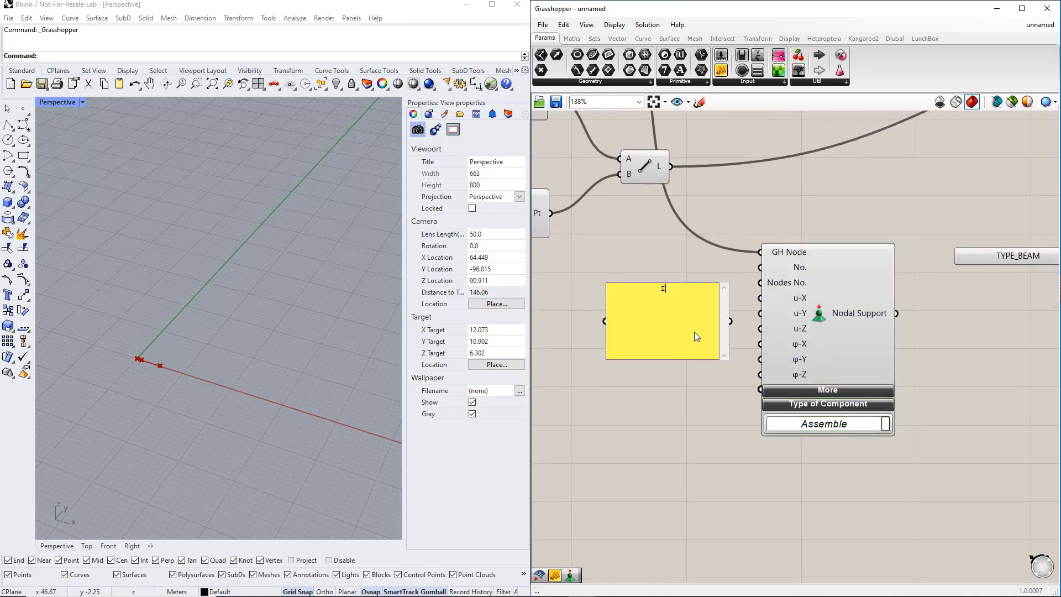
click(712, 399)
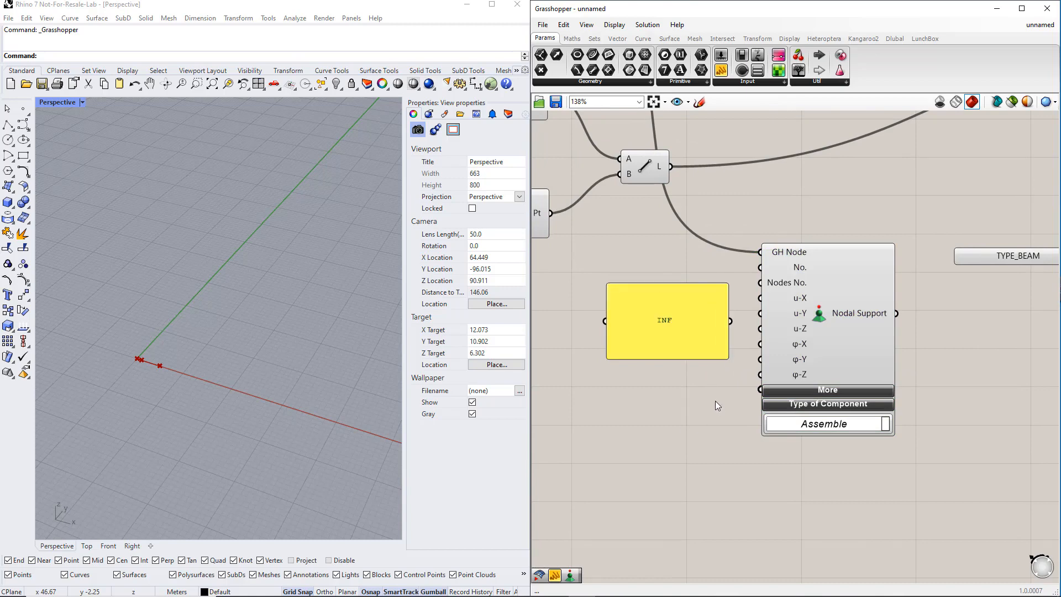
Step: Connect the INF panel to the Nodal Support's u-X, u-Y, u-Z, φ-X and φ-Z inputs
scroll(721, 350, up, 3)
drag(721, 362, 777, 263)
shift+drag(700, 318, 777, 287)
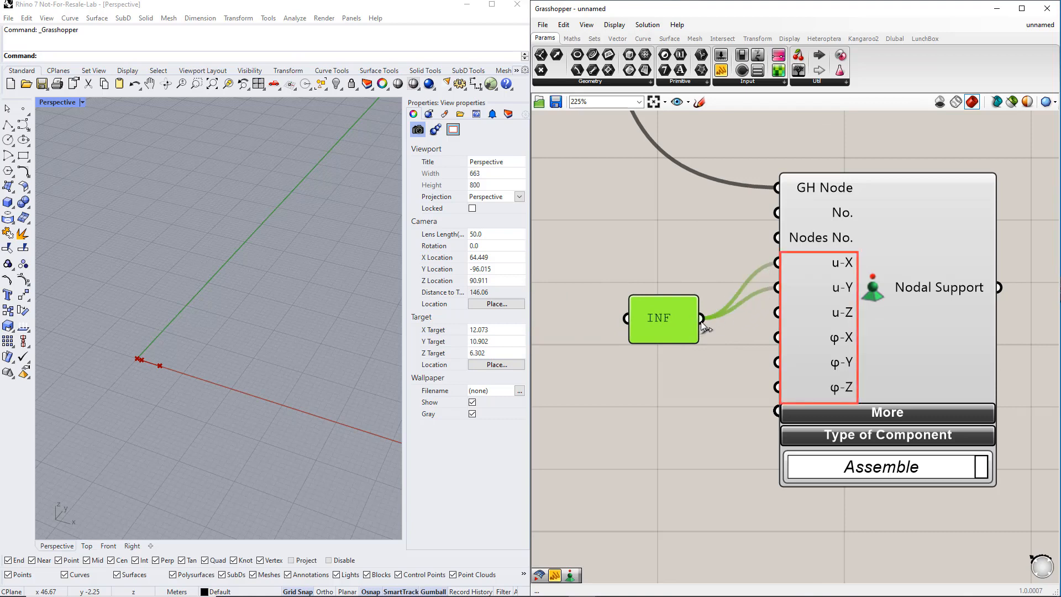
shift+drag(701, 319, 776, 312)
shift+drag(700, 319, 777, 337)
shift+drag(700, 318, 772, 388)
Step: Duplicate the Nodal Support together with its INF panel and place the copy below the original
scroll(724, 385, down, 5)
right_drag(803, 453, 808, 372)
drag(827, 379, 702, 271)
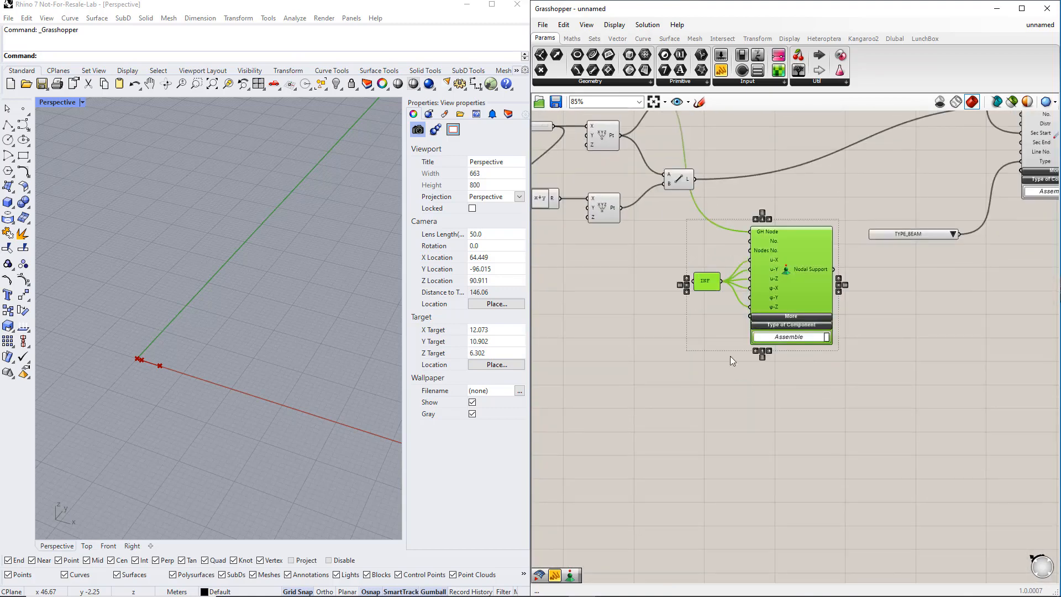
right_drag(749, 402, 741, 376)
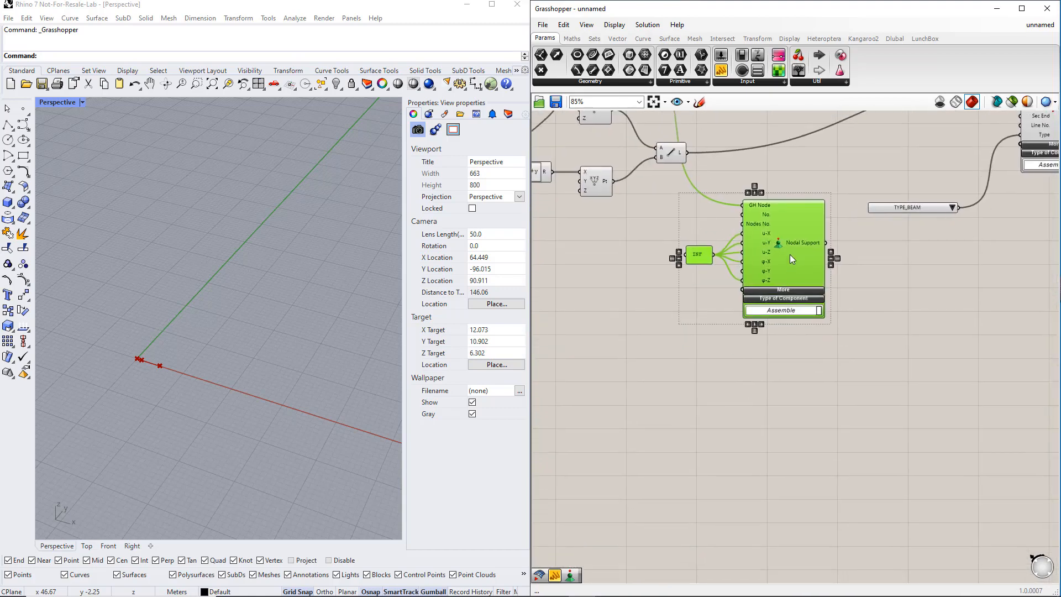
alt+drag(790, 276, 792, 419)
scroll(792, 419, down, 2)
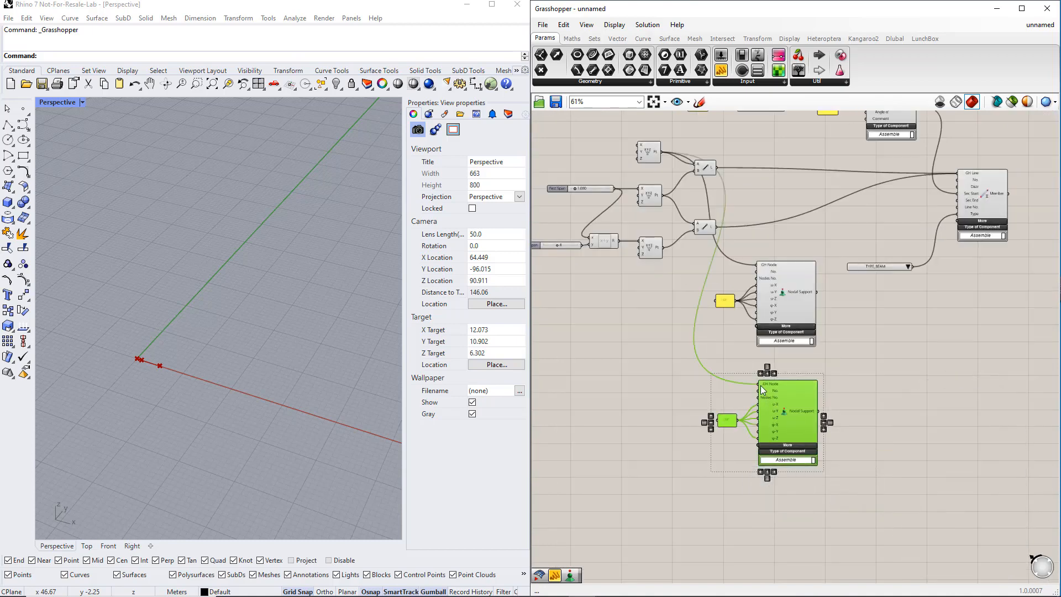
Step: Rewire the copied Nodal Support's GH Node to the second and third Construct Points, and disconnect INF from its u-X input
ctrl+drag(758, 384, 668, 163)
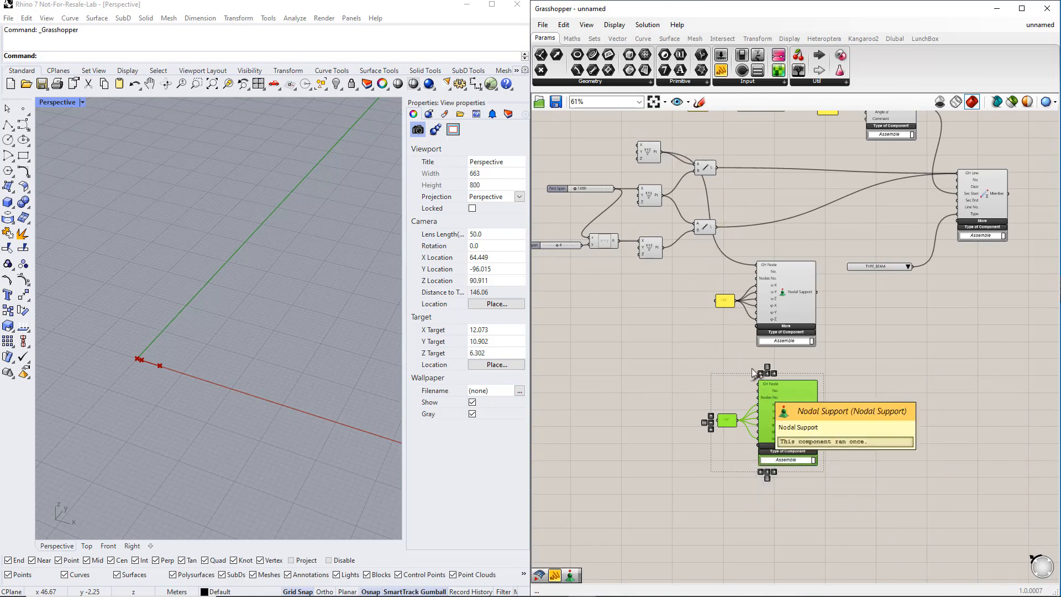
drag(758, 384, 670, 201)
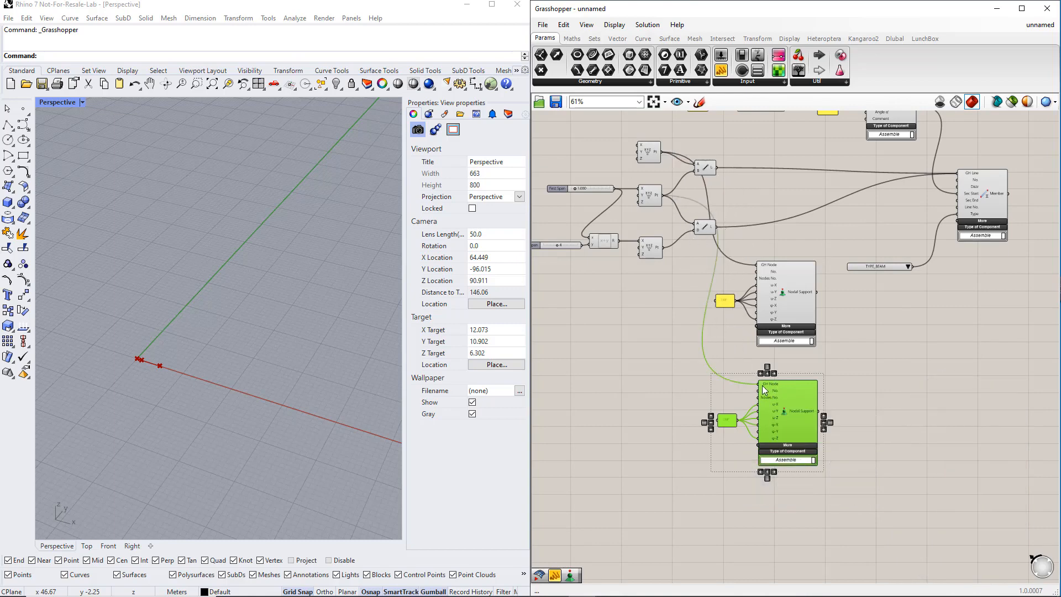
mouse_move(761, 386)
shift+drag(762, 385, 665, 250)
scroll(745, 433, up, 5)
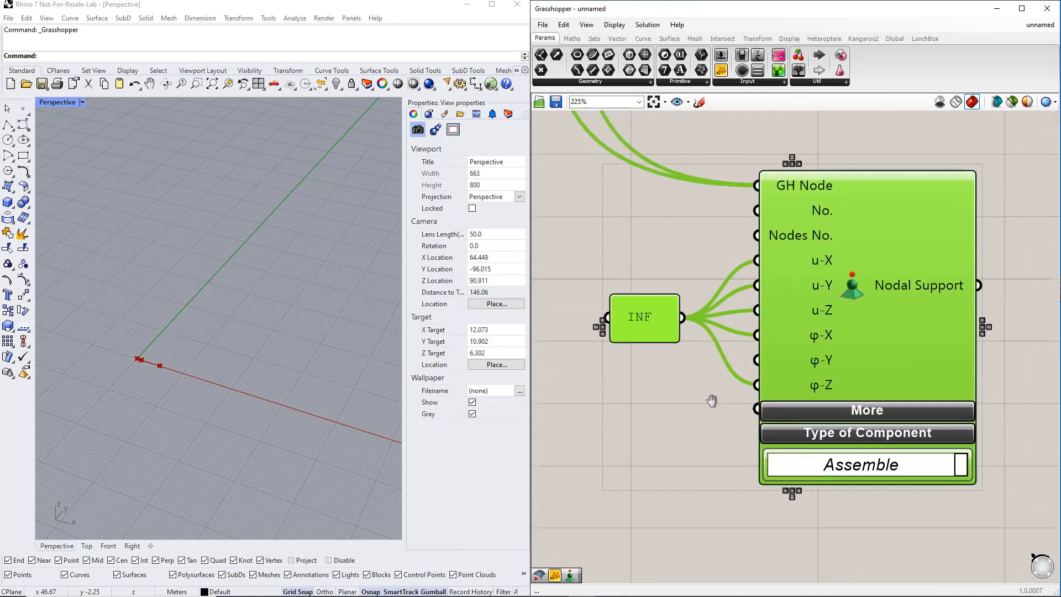
ctrl+drag(753, 252, 608, 238)
Step: Move both Nodal Supports with their INF panels away from the Line components to beneath the Member component
scroll(694, 380, down, 5)
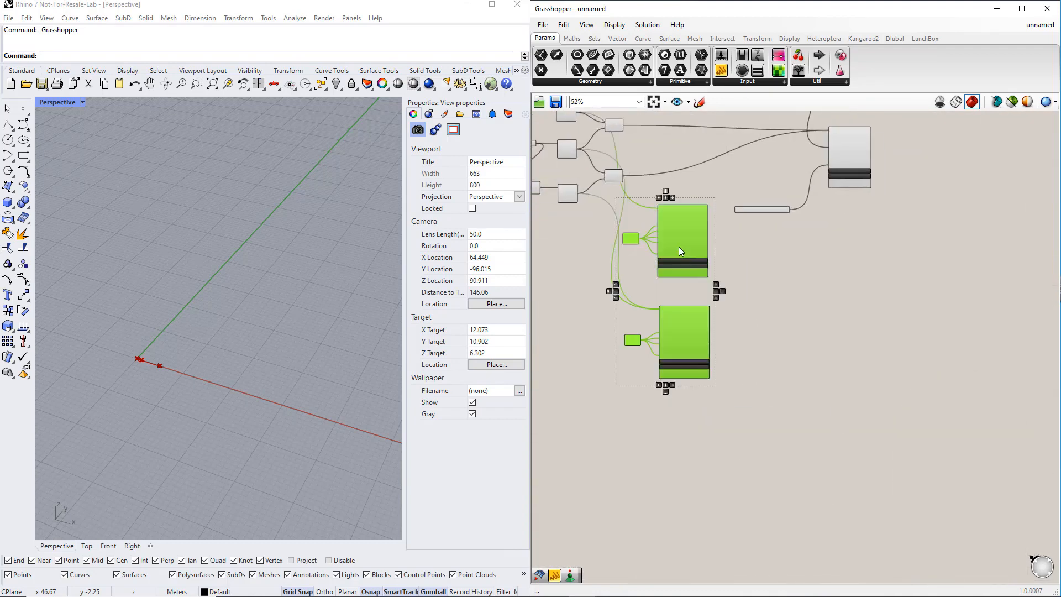
drag(679, 247, 854, 257)
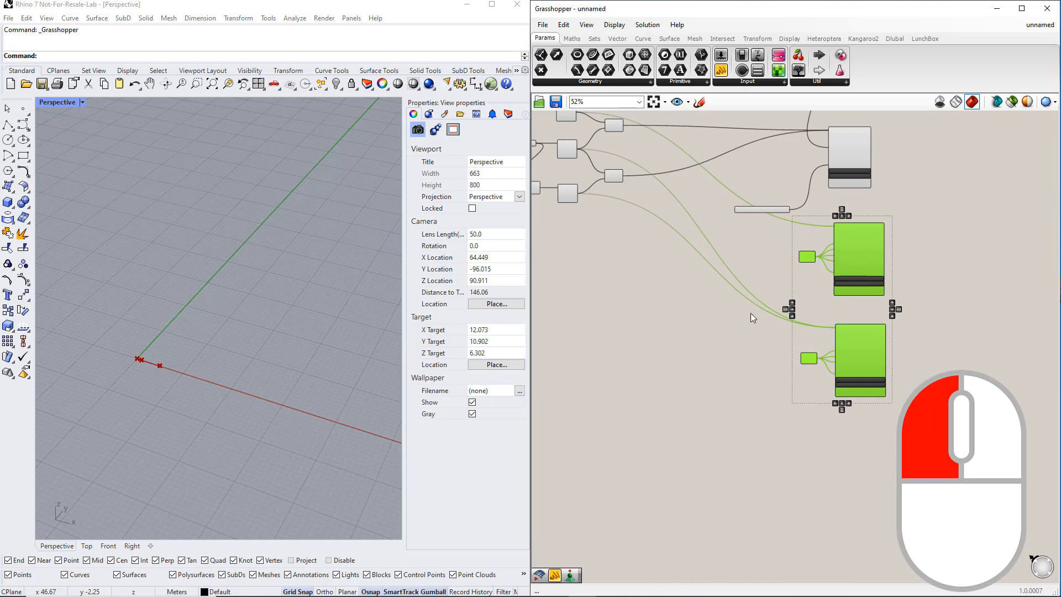
scroll(745, 393, down, 2)
scroll(687, 299, up, 2)
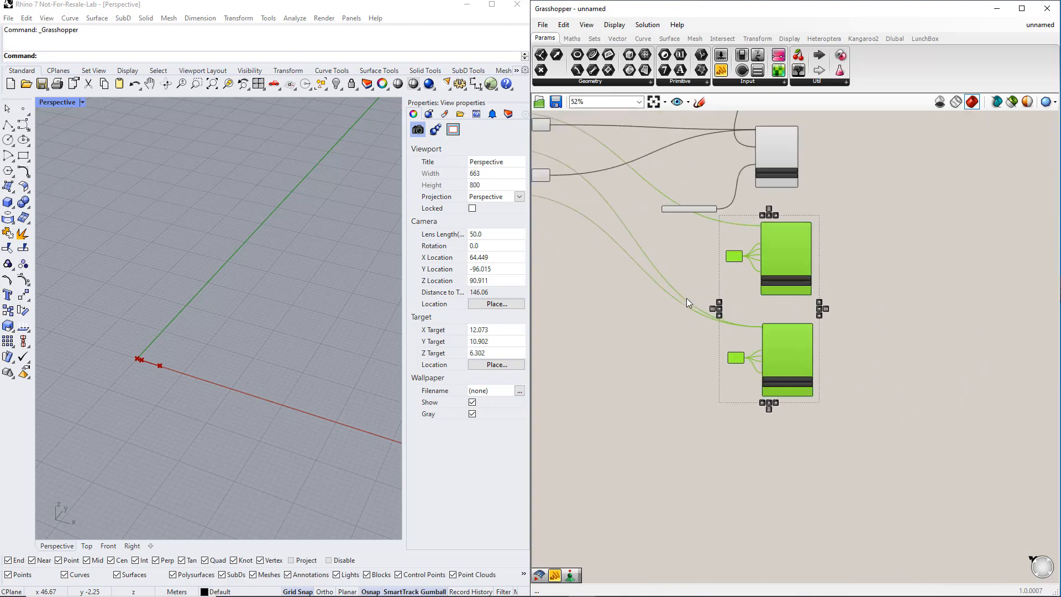
click(662, 353)
Step: Place a Dlubal RFEM 6 Export component beyond the Member and Nodal Support components
right_drag(682, 354, 622, 459)
right_drag(842, 319, 873, 352)
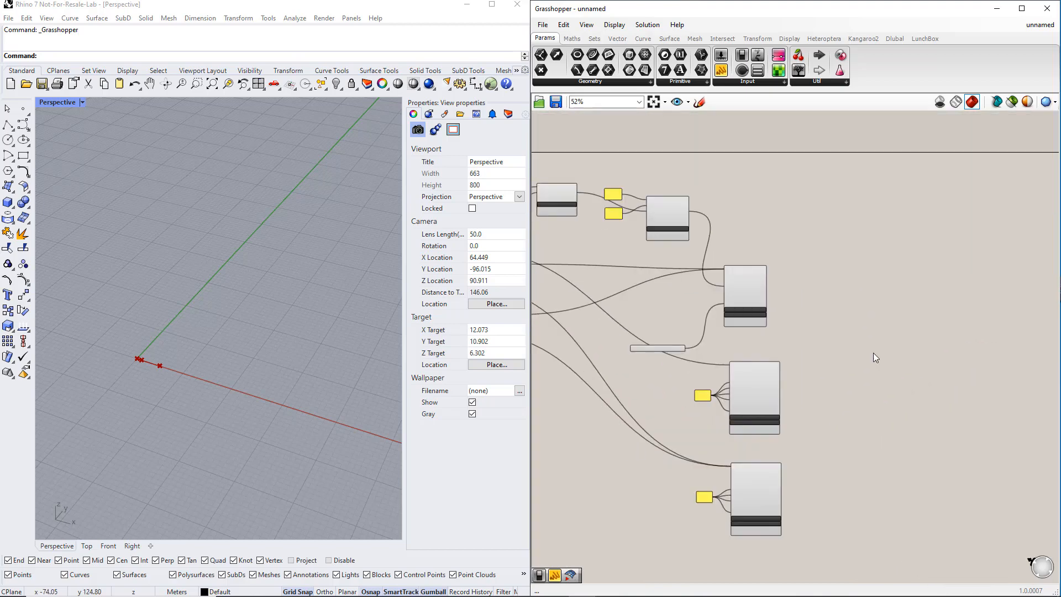
click(893, 38)
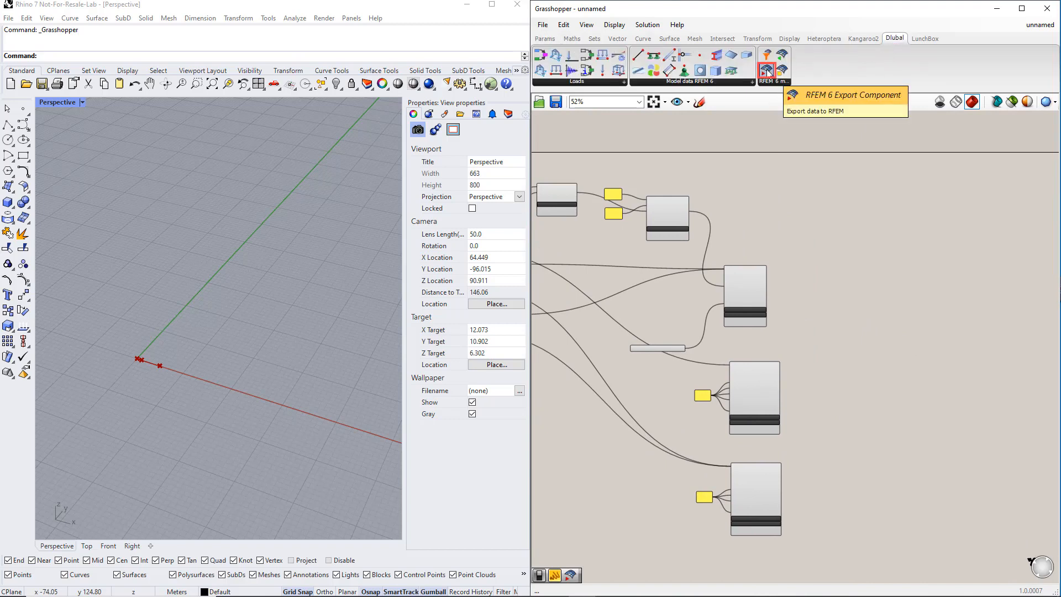
drag(766, 70, 917, 371)
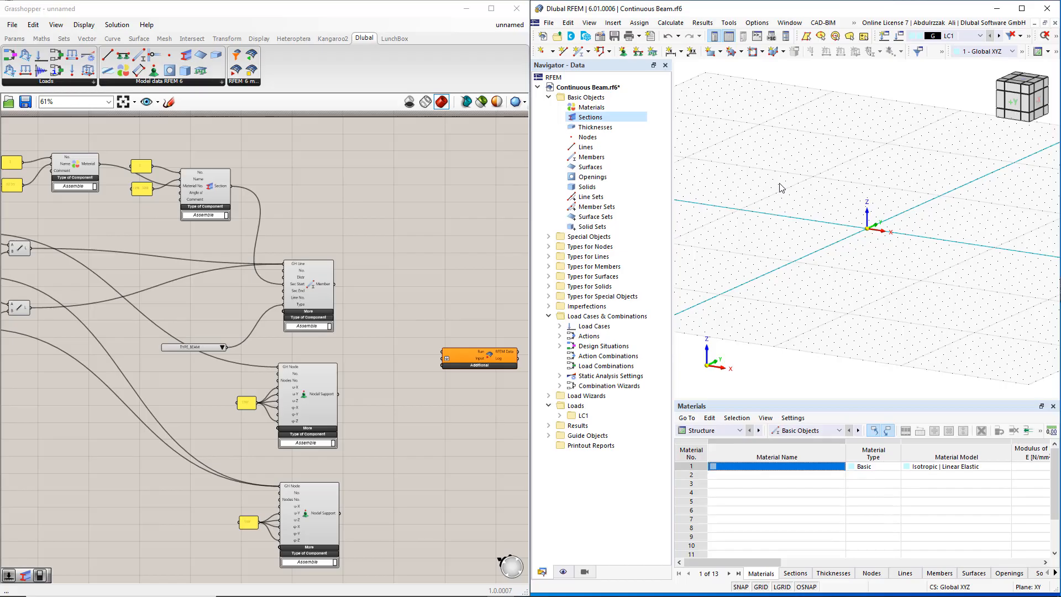
Step: Switch to RFEM and enable starting the web services server automatically with the application in the program options
click(764, 25)
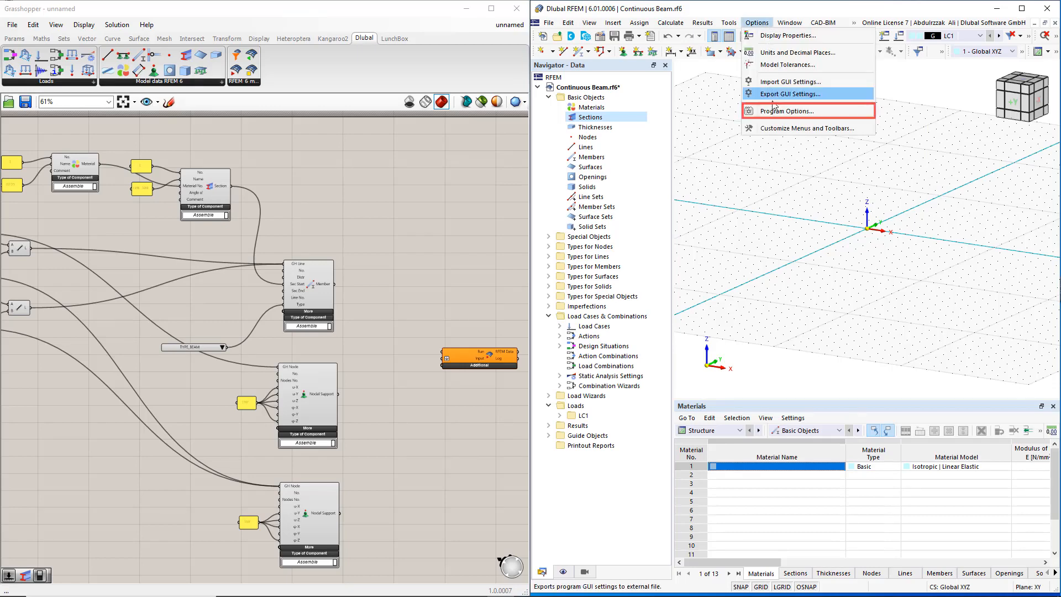
click(779, 111)
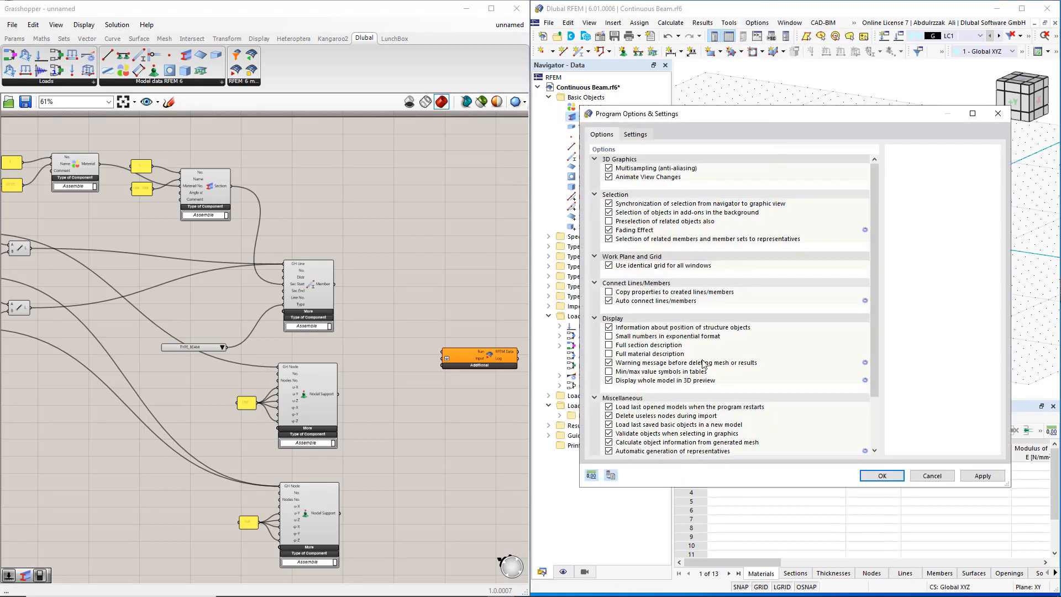
scroll(705, 364, down, 3)
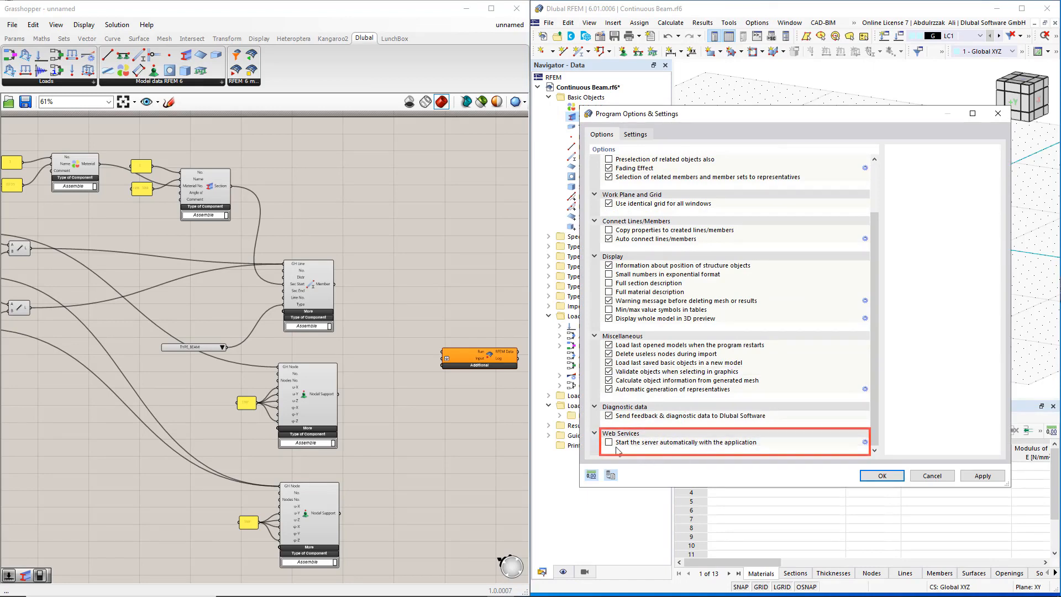
click(610, 443)
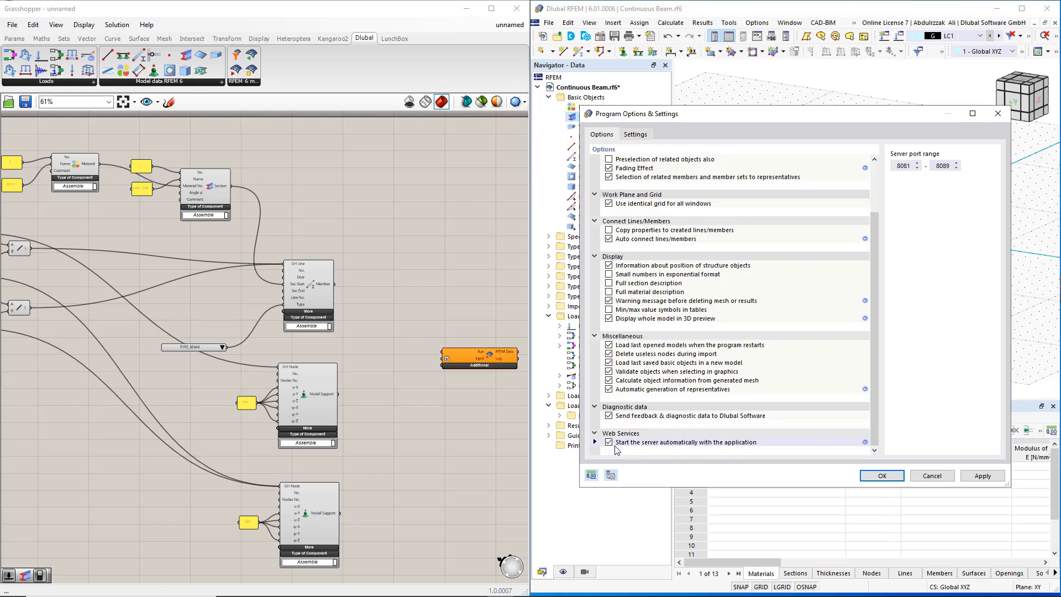
click(871, 475)
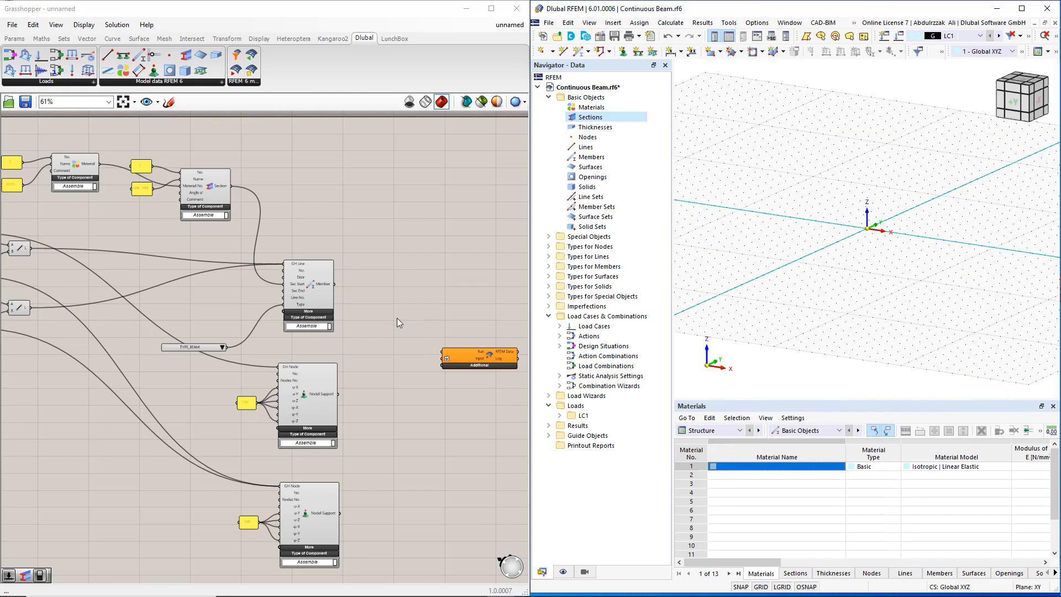
Step: In Grasshopper, add a Boolean Toggle, connect it to the RFEM 6 Export component's Run input and place it close by
click(13, 39)
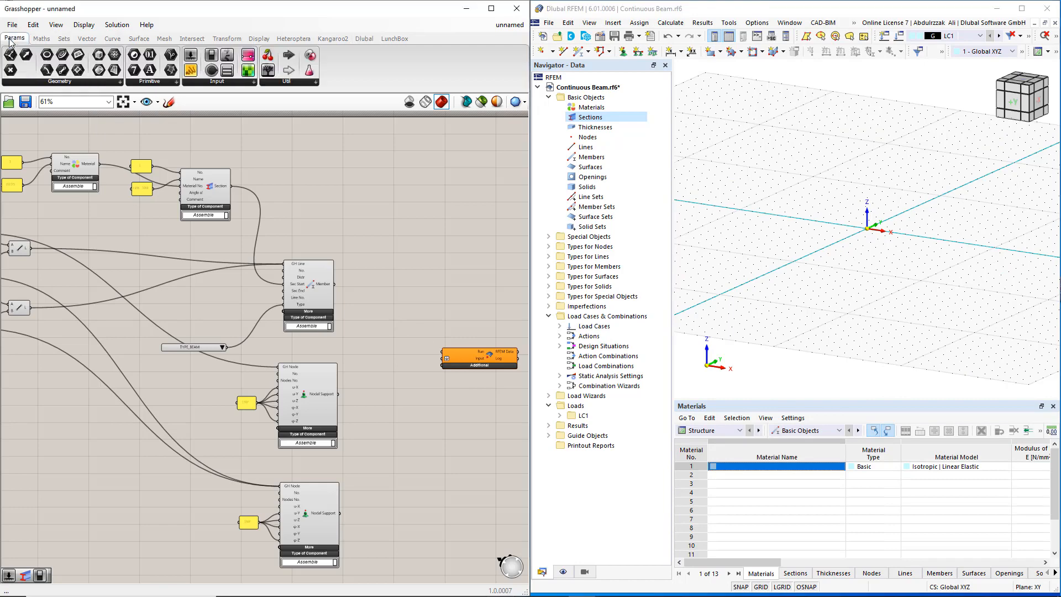
click(227, 82)
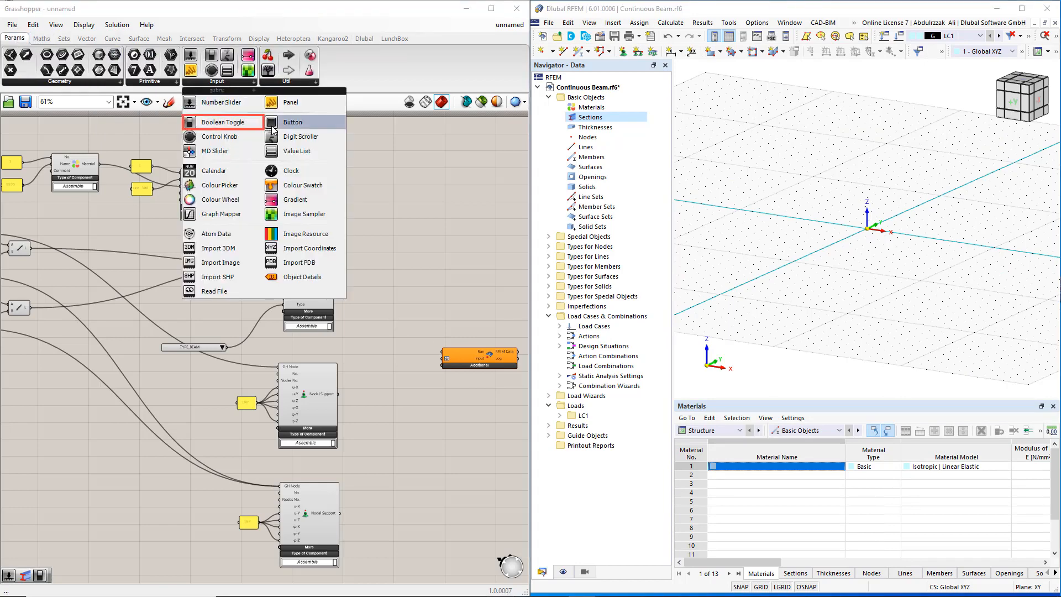
drag(248, 126, 405, 295)
scroll(443, 330, up, 3)
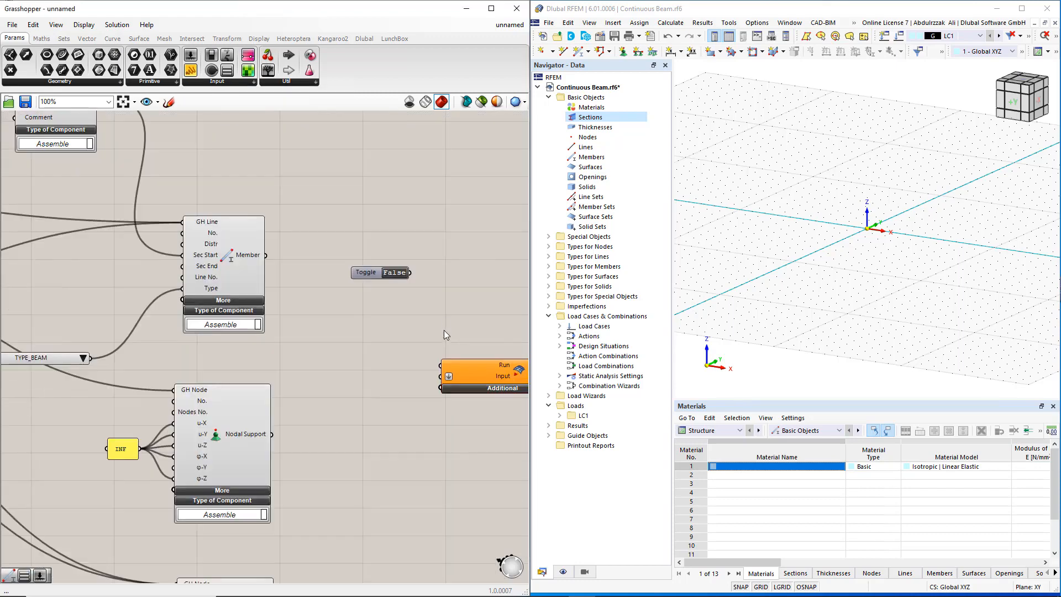
right_drag(443, 330, 362, 283)
drag(330, 224, 364, 315)
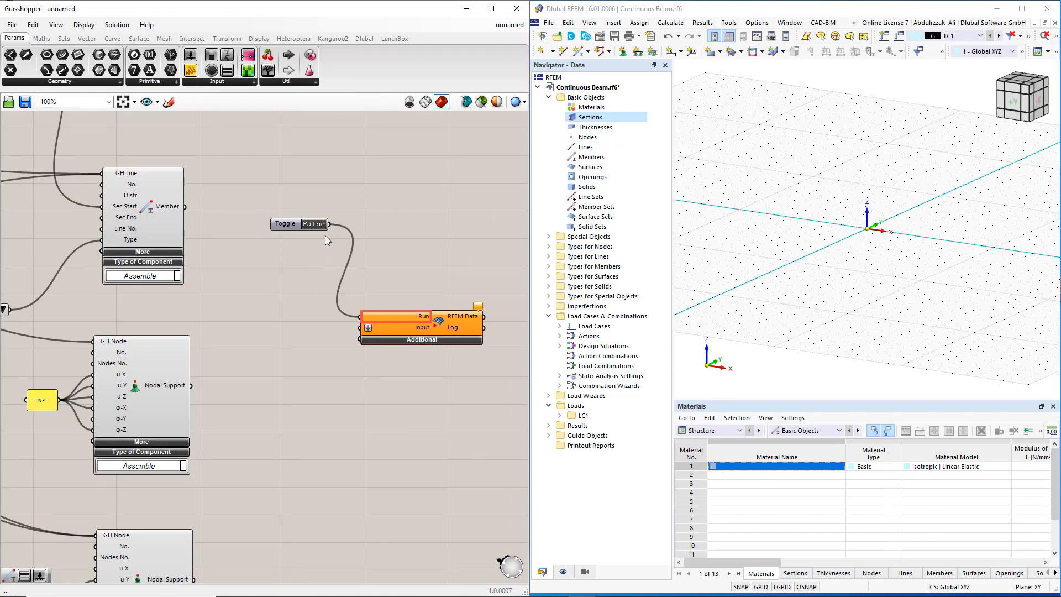
drag(295, 224, 302, 288)
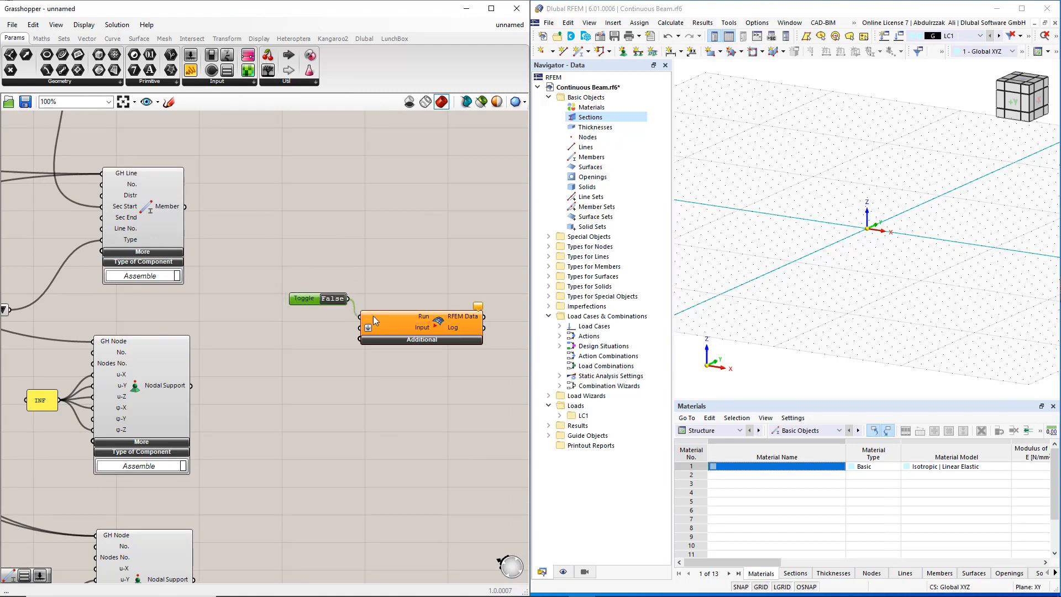
Step: Expand the export component's additional inputs and connect a Value List set to Meters to Units, placed beside the component
click(416, 339)
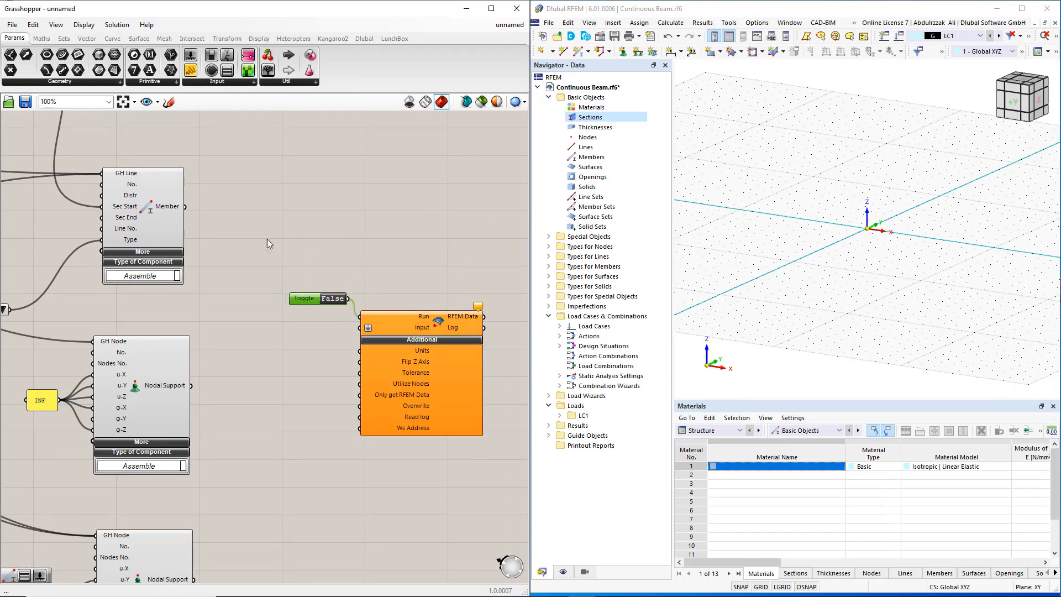
click(232, 83)
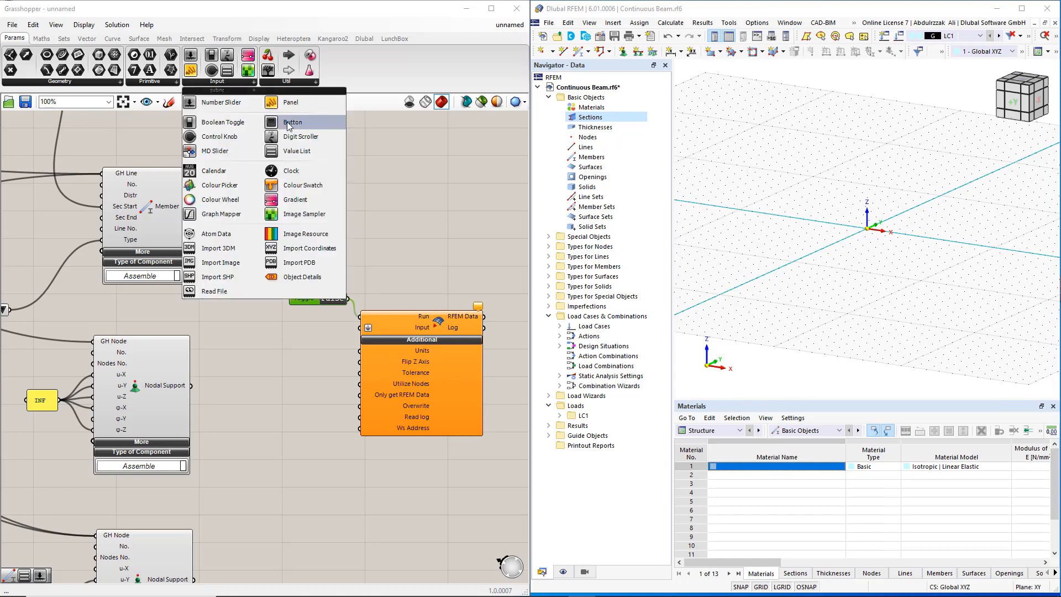
click(297, 151)
click(296, 403)
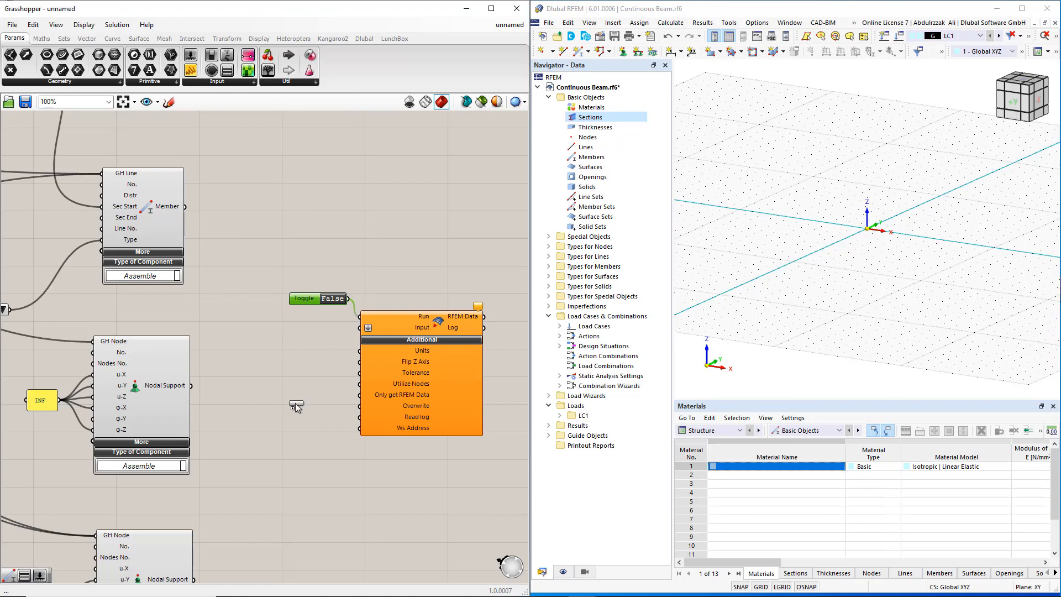
drag(313, 406, 357, 353)
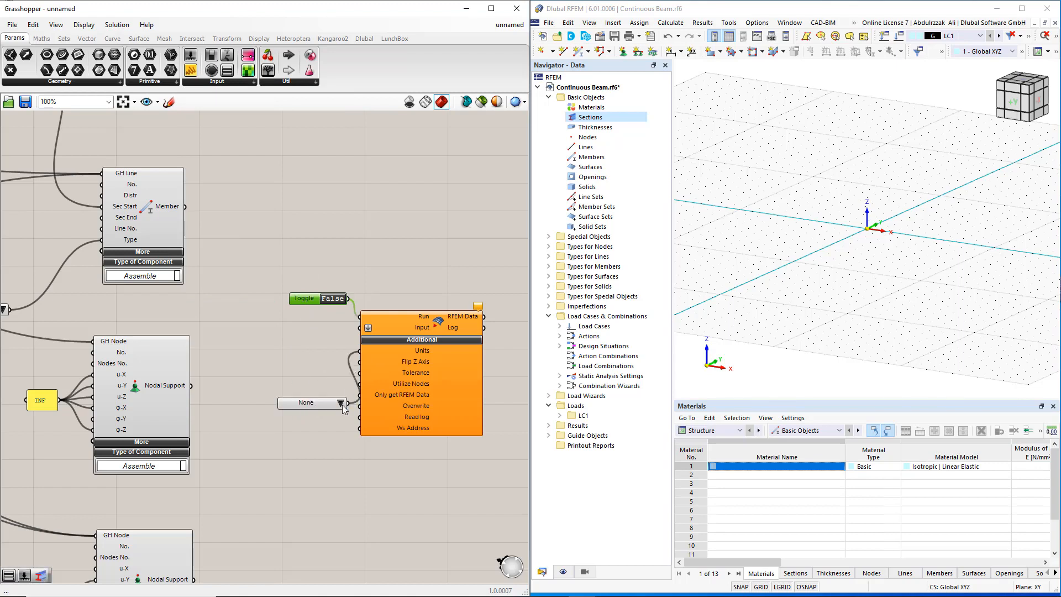
click(343, 405)
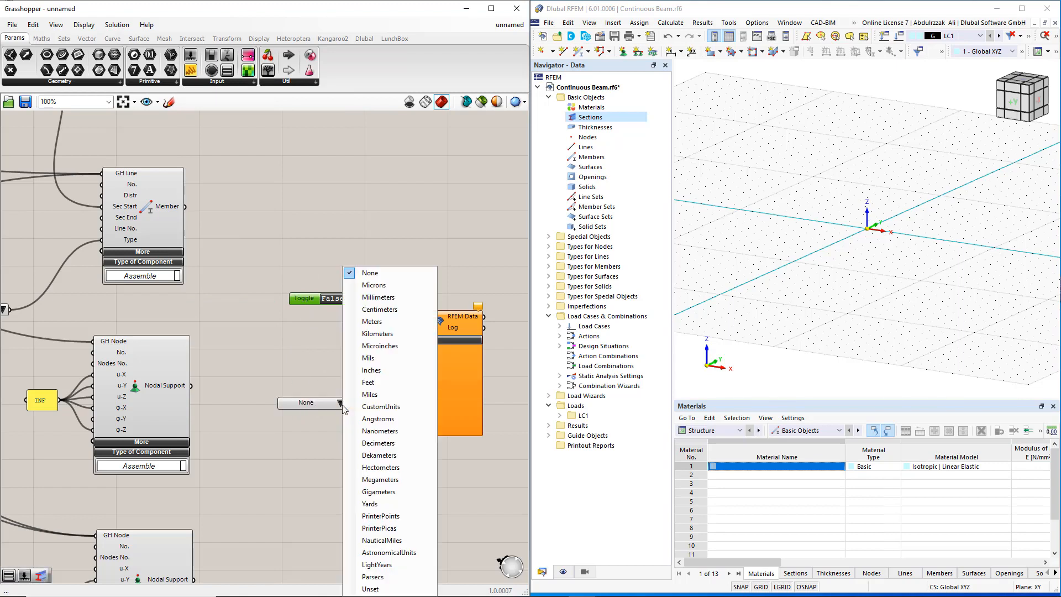
click(378, 321)
drag(325, 407, 318, 369)
Step: Add a second Boolean Toggle, connect it to the export component's Overwrite input, set it to True and move it close by
click(228, 83)
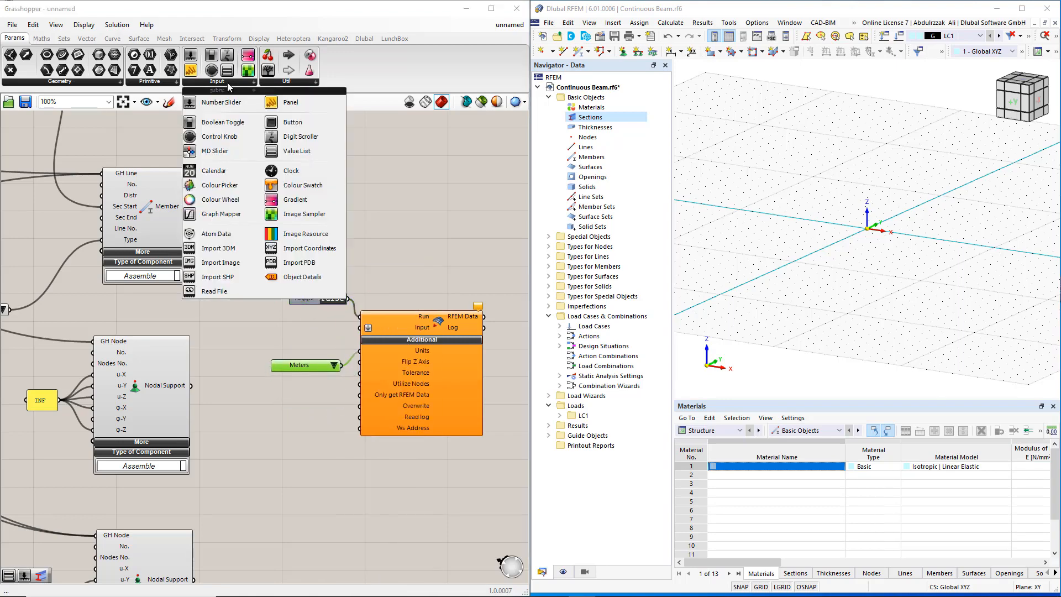
click(234, 118)
click(295, 465)
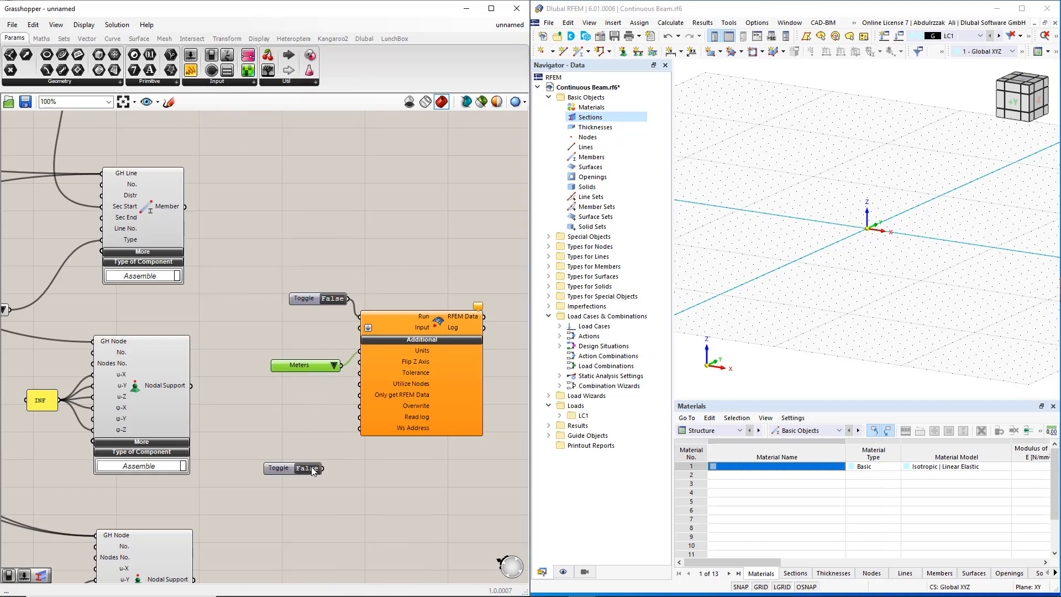
drag(323, 468, 358, 410)
click(308, 473)
drag(283, 469, 297, 432)
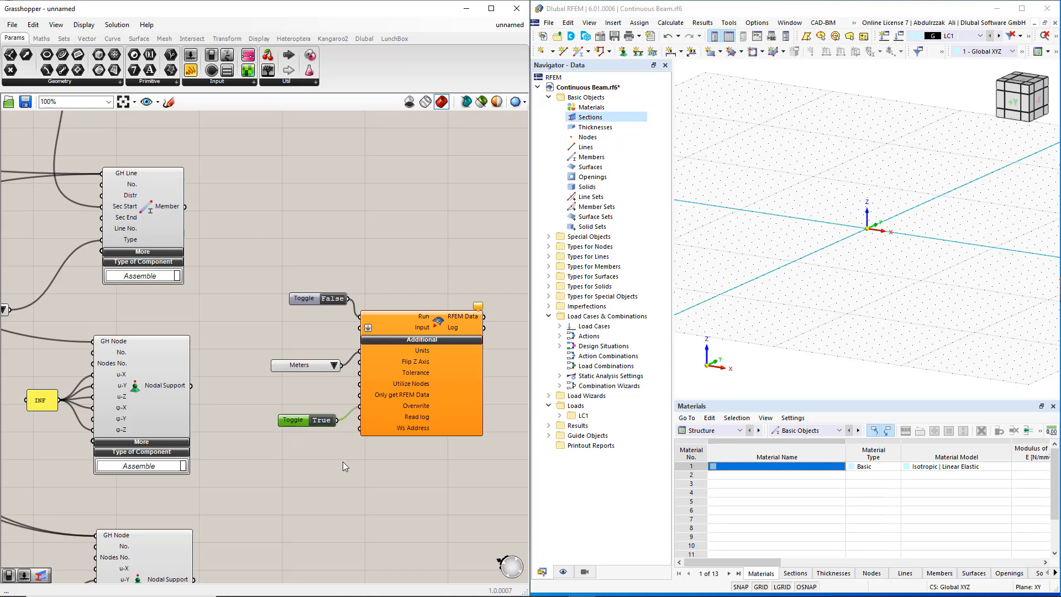
Step: Group the span sliders, the addition, the Construct Points and the Line components
scroll(342, 462, down, 3)
right_drag(332, 477, 374, 432)
scroll(374, 432, down, 2)
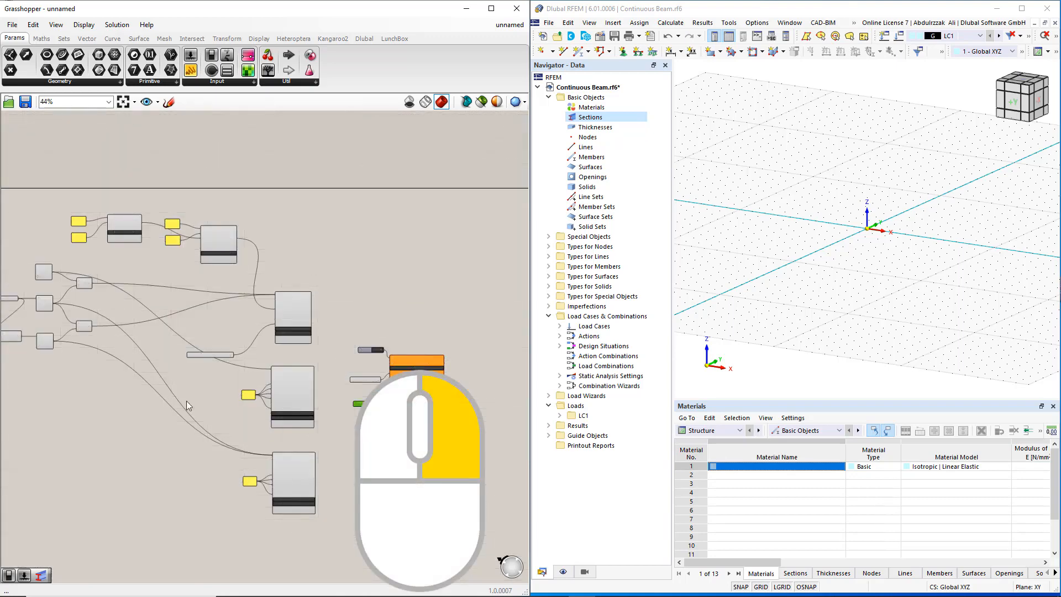
right_drag(213, 391, 352, 386)
scroll(139, 330, up, 2)
right_drag(149, 368, 196, 376)
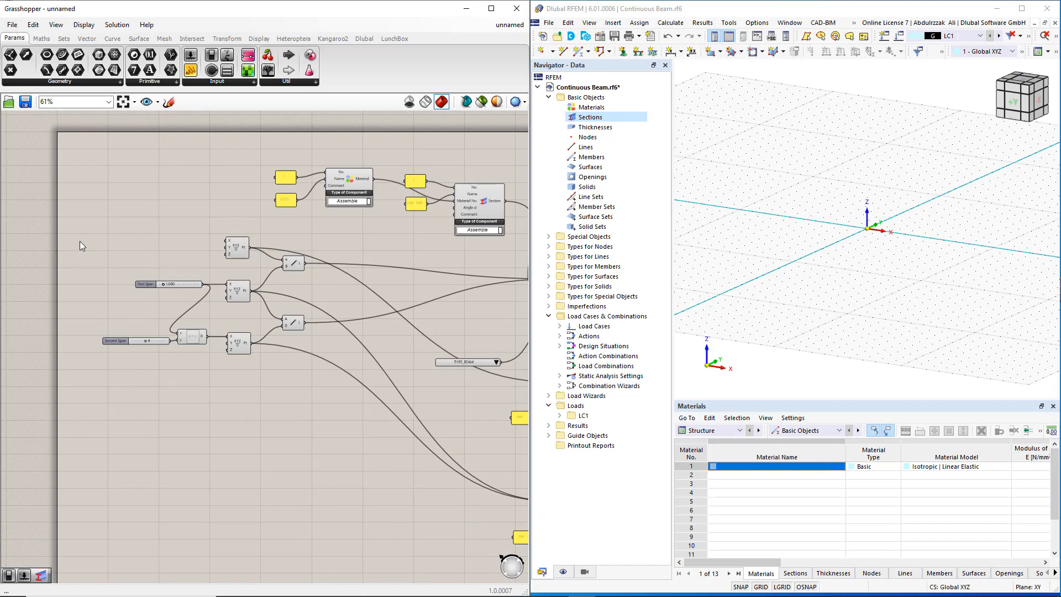
drag(87, 227, 320, 397)
key(ctrl+g)
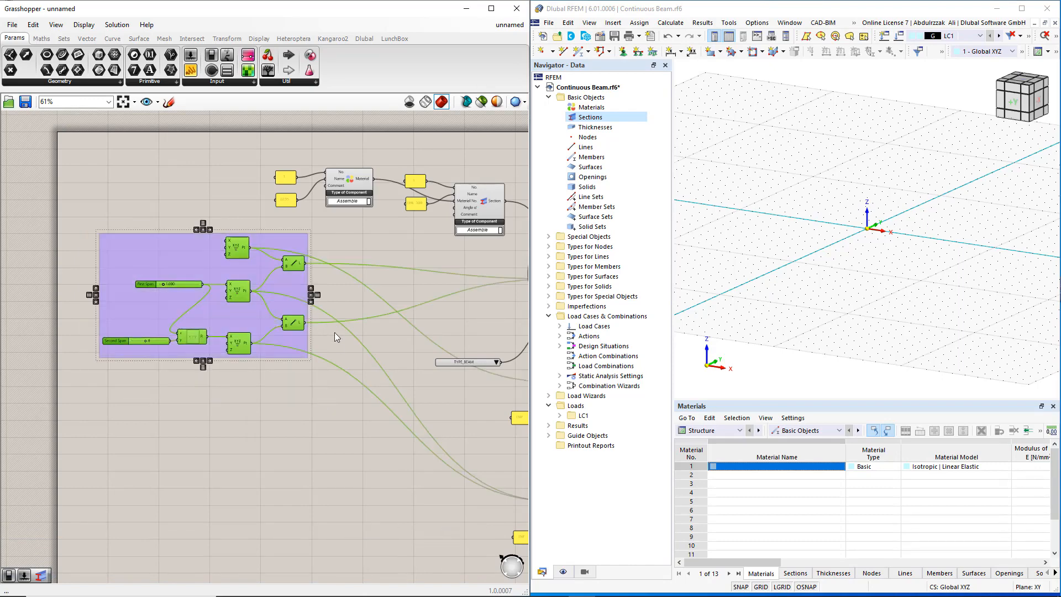
Step: Group the Member component with its TYPE_BEAM value list
right_drag(386, 291, 322, 327)
right_drag(422, 422, 260, 364)
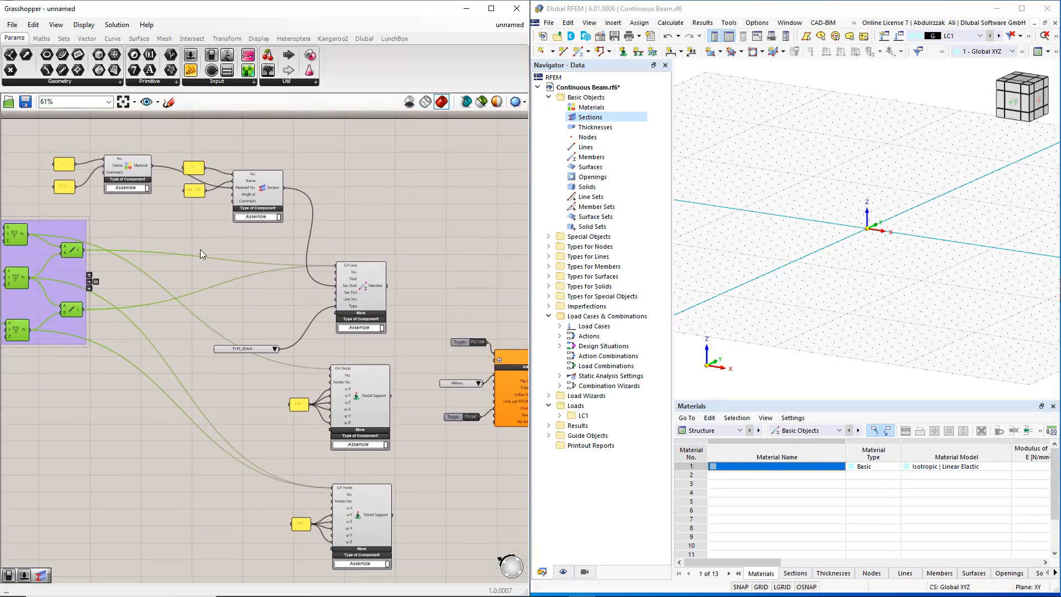
drag(192, 239, 397, 353)
key(ctrl+g)
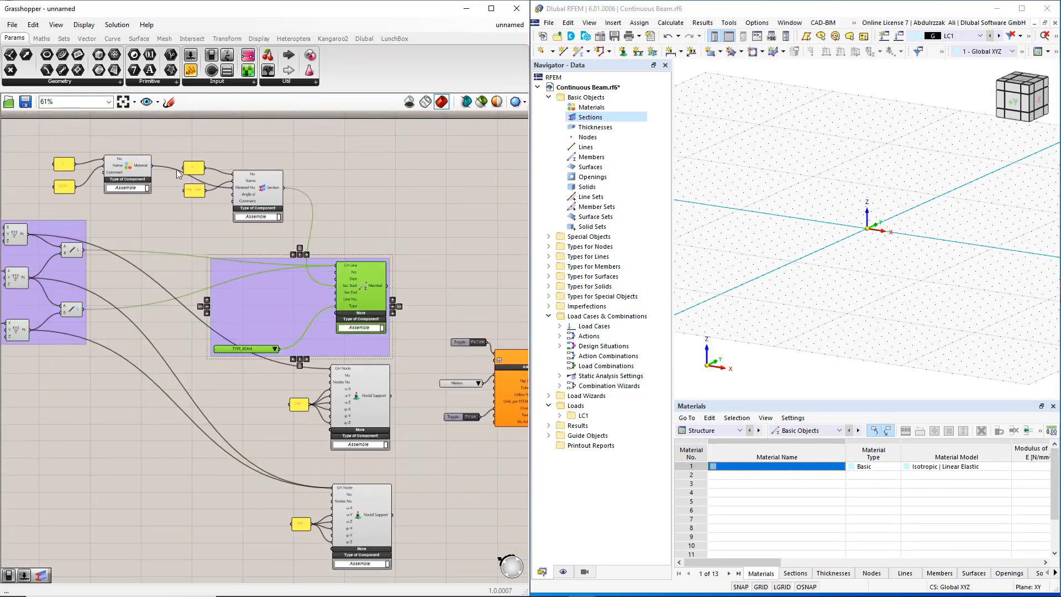
Step: Group the Section component with its two panels, and group the Material component with its two panels
drag(178, 147, 295, 240)
key(ctrl+g)
drag(51, 157, 167, 204)
key(ctrl+g)
Step: Group both Nodal Support components with their INF panels, and group the export component with its toggles and Meters value list
right_drag(253, 366, 220, 260)
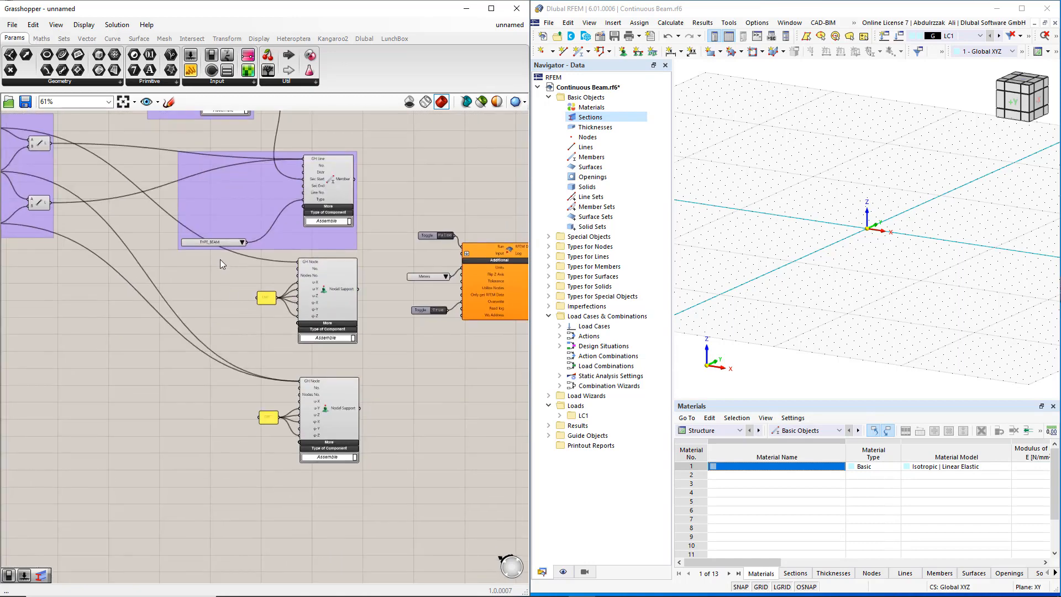
drag(220, 261, 369, 472)
key(ctrl+g)
right_drag(403, 413, 296, 425)
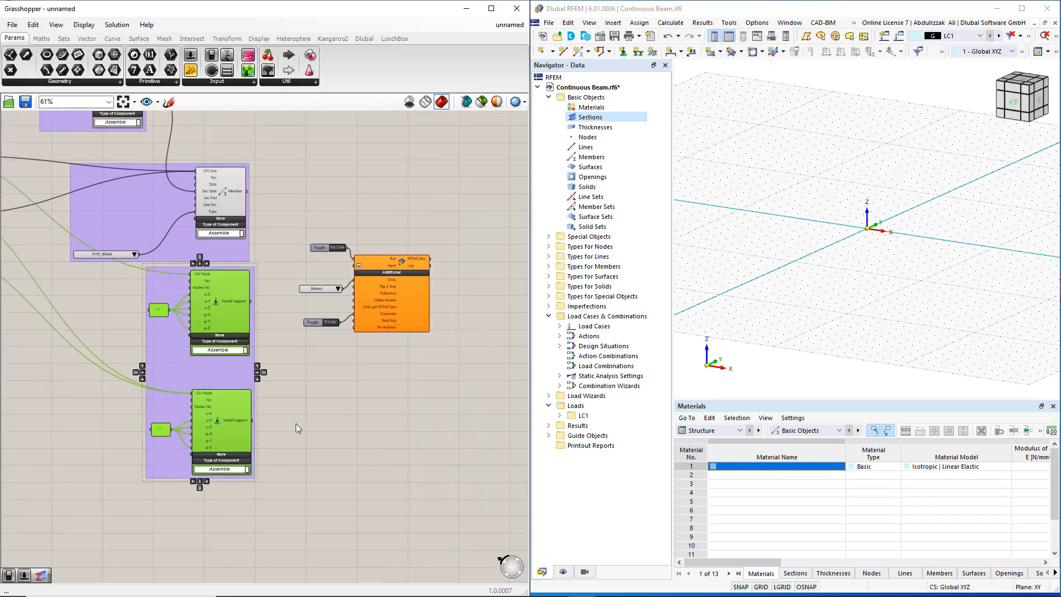
drag(279, 223, 449, 373)
key(ctrl+g)
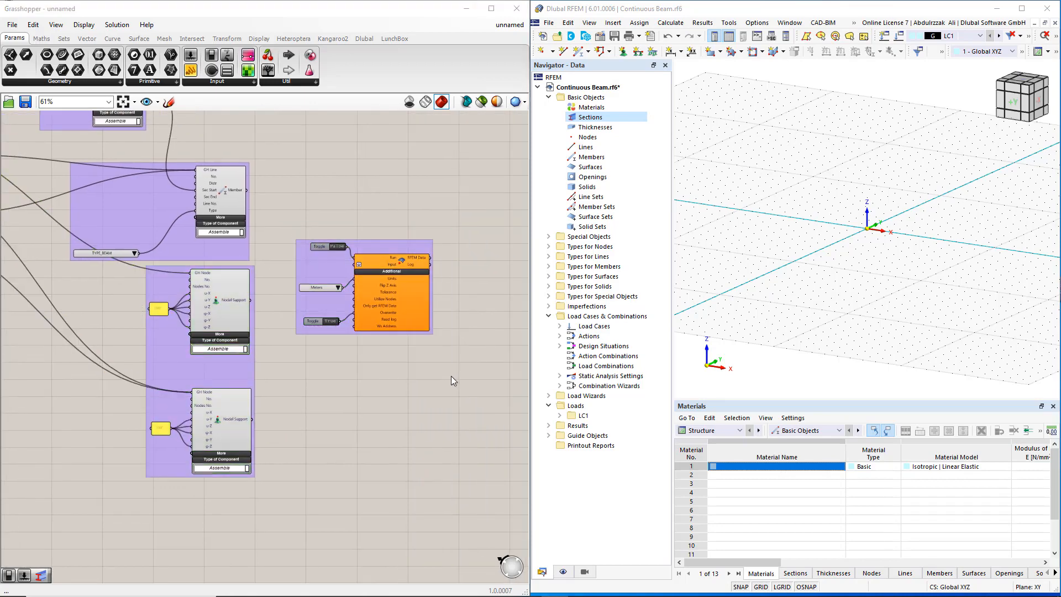
Step: Name the group holding the span sliders, points and lines "Geometry"
right_drag(308, 393, 490, 486)
right_drag(260, 403, 419, 442)
right_click(163, 281)
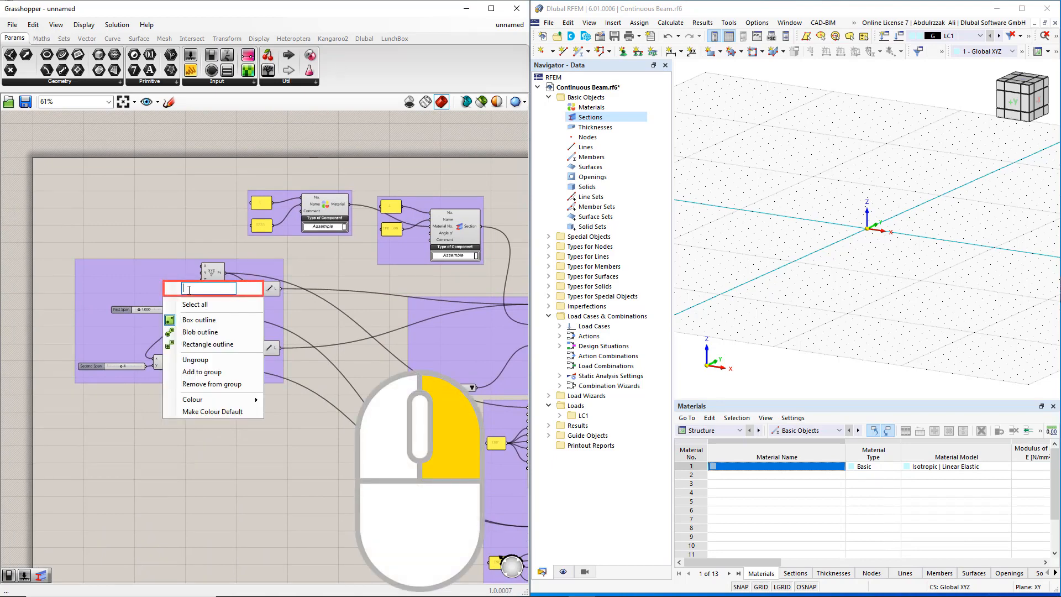
text(G)
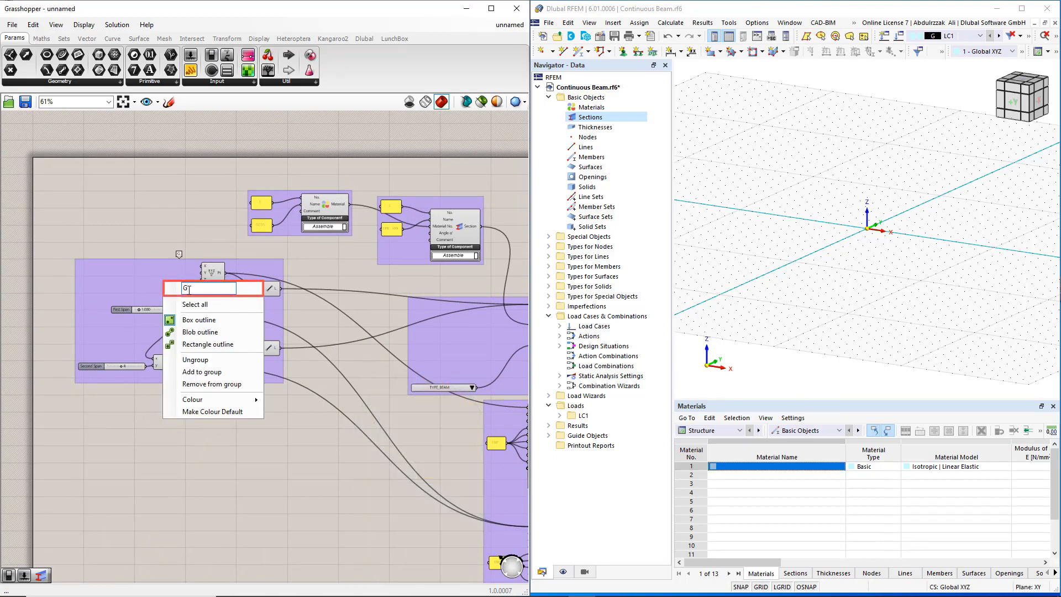
text(eometry)
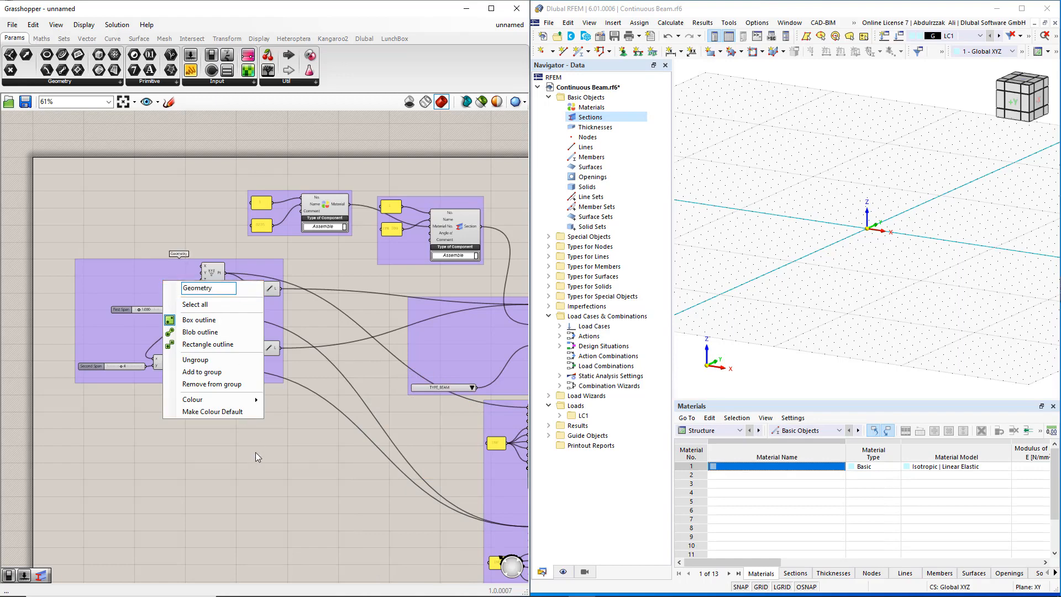
click(371, 468)
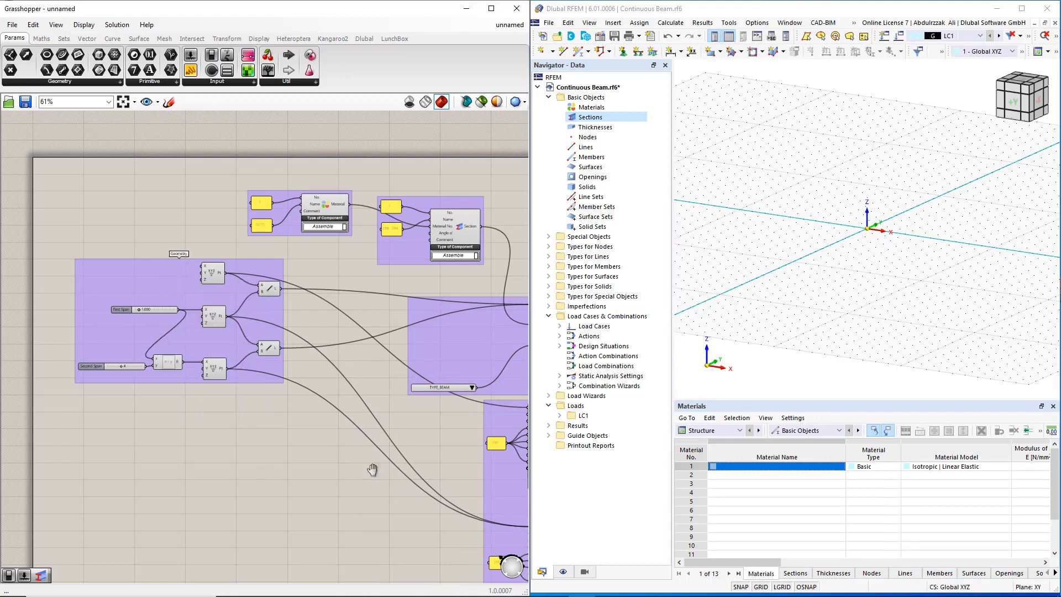
Step: Name the nodal supports group "Supports" and the group with the Member component "Member"
right_drag(372, 469, 190, 355)
right_click(331, 371)
click(364, 379)
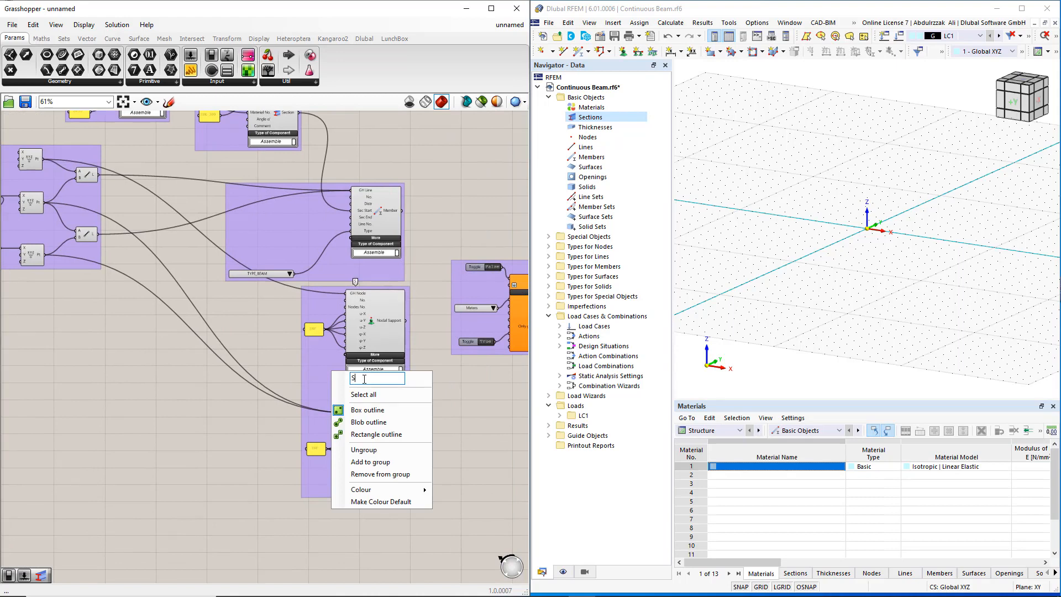
text(Supports)
click(199, 443)
right_click(285, 226)
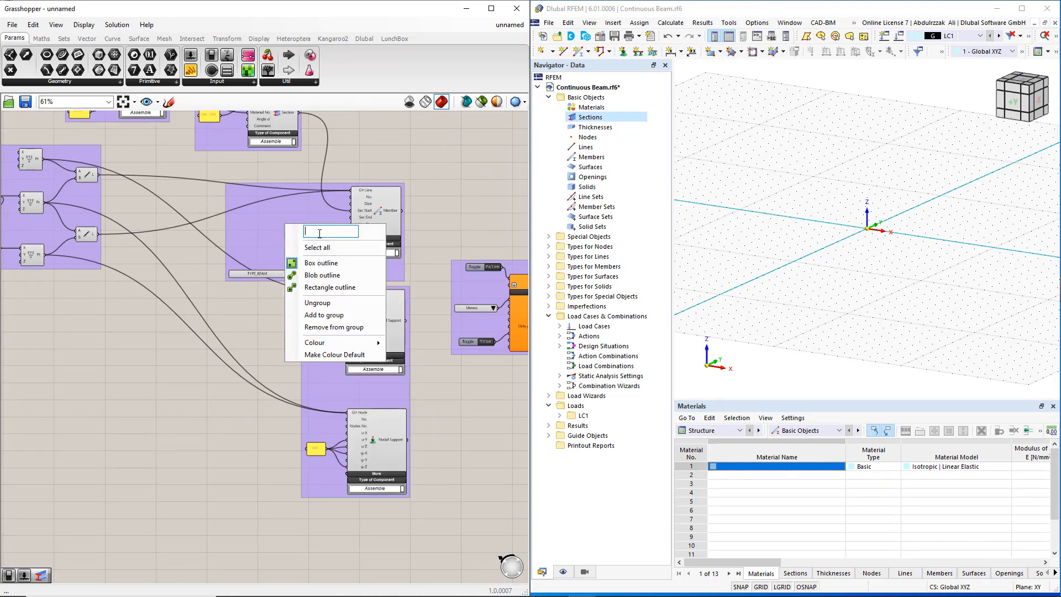
text(Member)
key(Return)
Step: Name the Section component's group "Section" and the Material component's group "Material"
right_drag(284, 187, 332, 336)
right_click(281, 272)
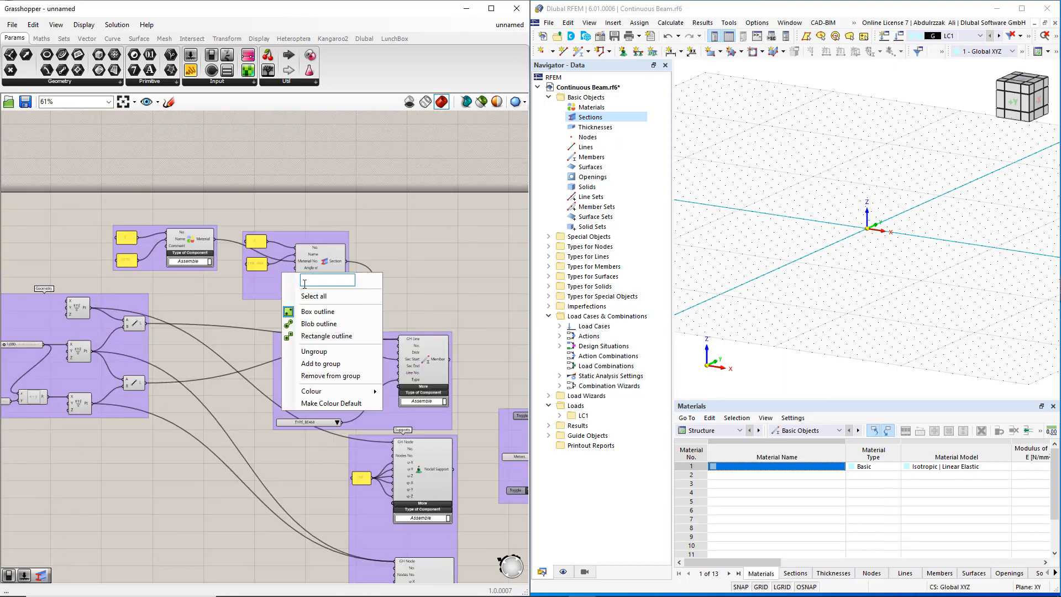
text(Section)
key(Return)
right_click(147, 249)
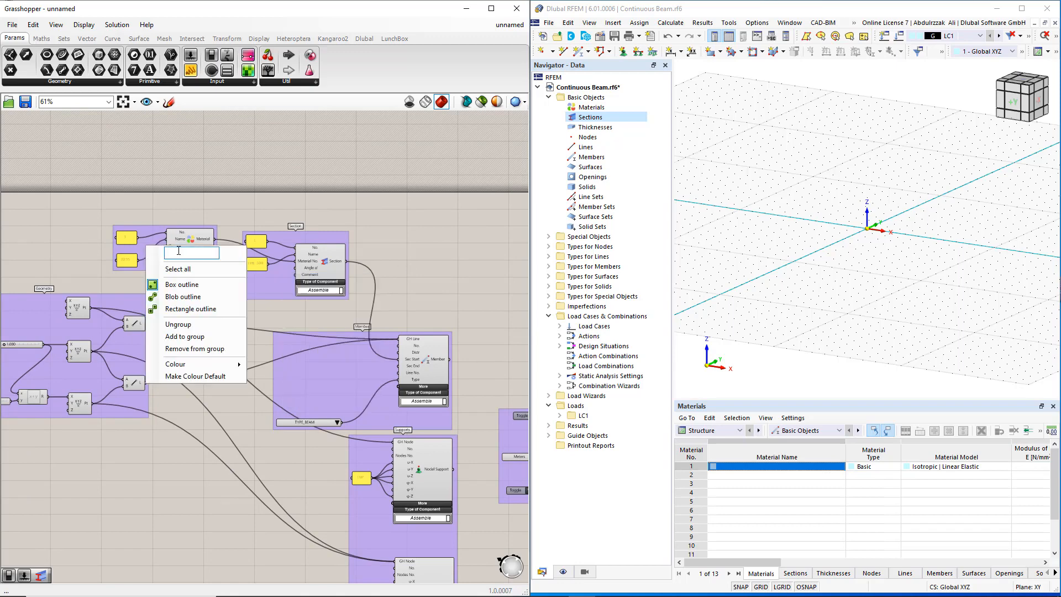
text(Material)
key(Return)
Step: Name the group containing the export component "RFEM6"
scroll(474, 312, up, 3)
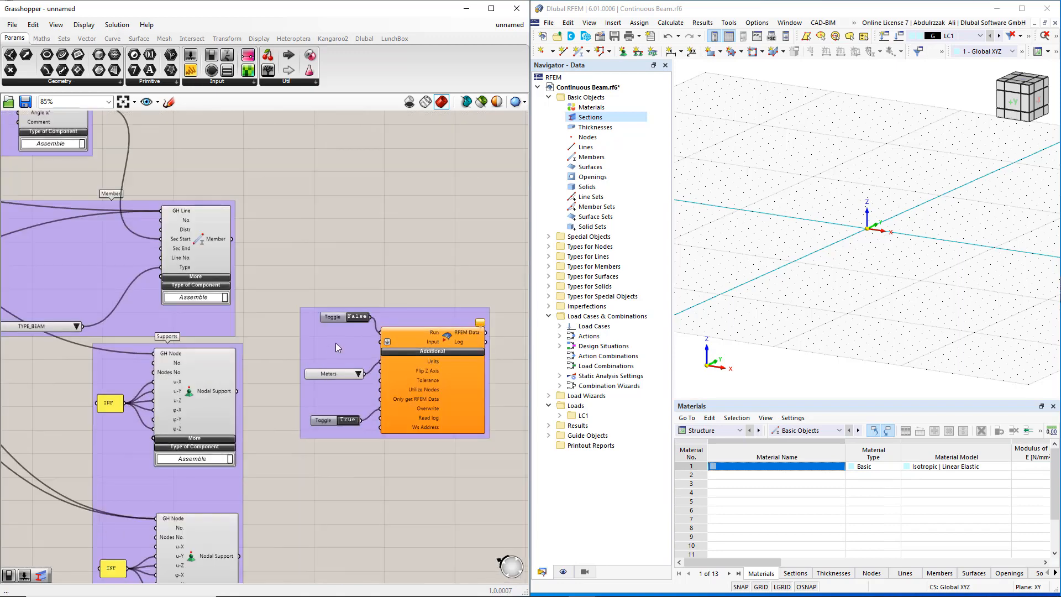
right_click(336, 343)
text(RFEM6)
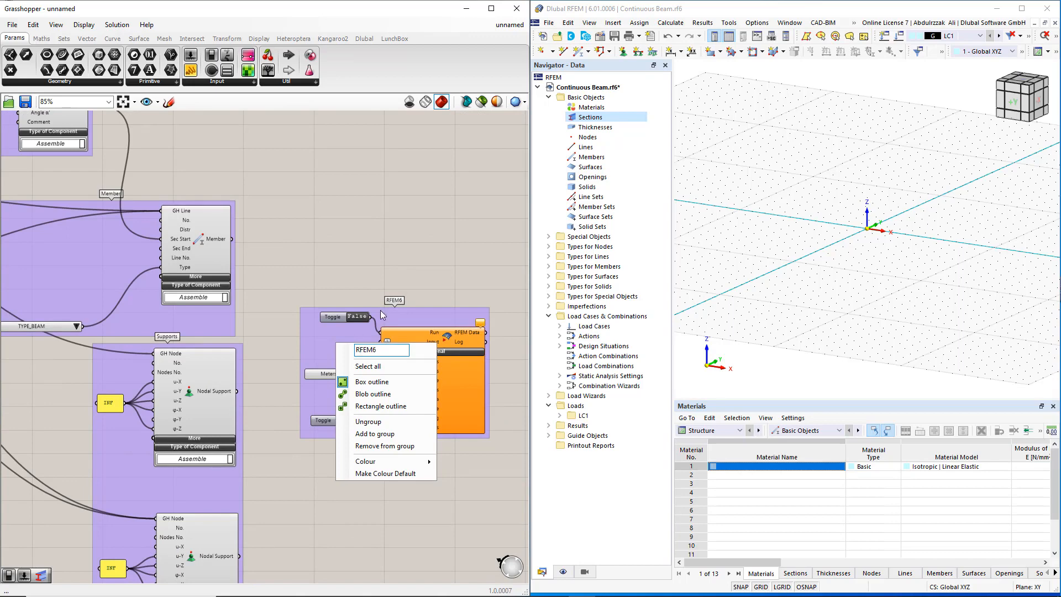
key(Return)
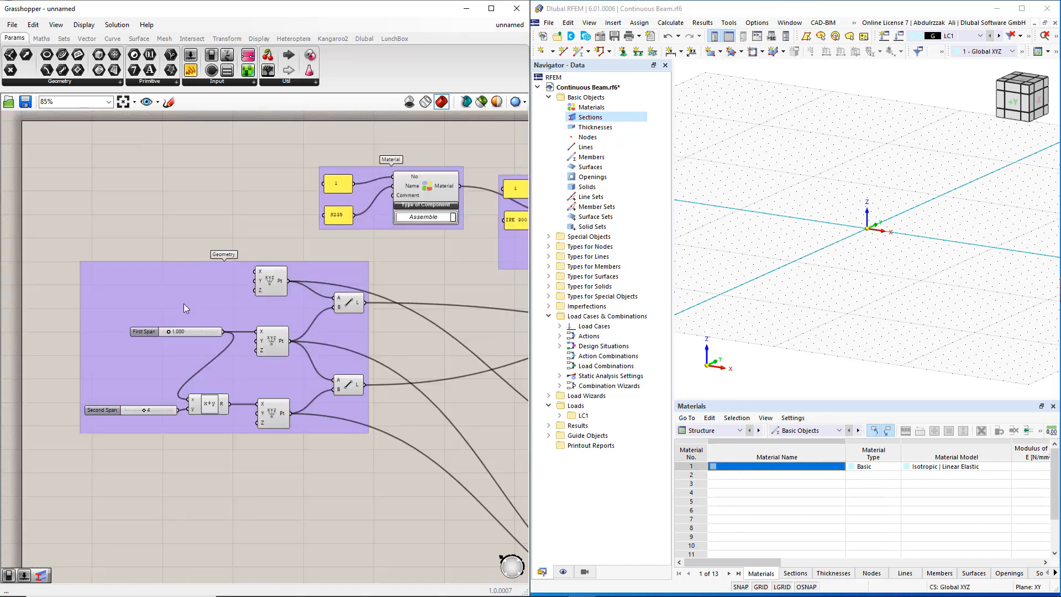
Step: Recolour the Geometry group to a muted grey-purple with saturation 22 and value 54
right_click(183, 303)
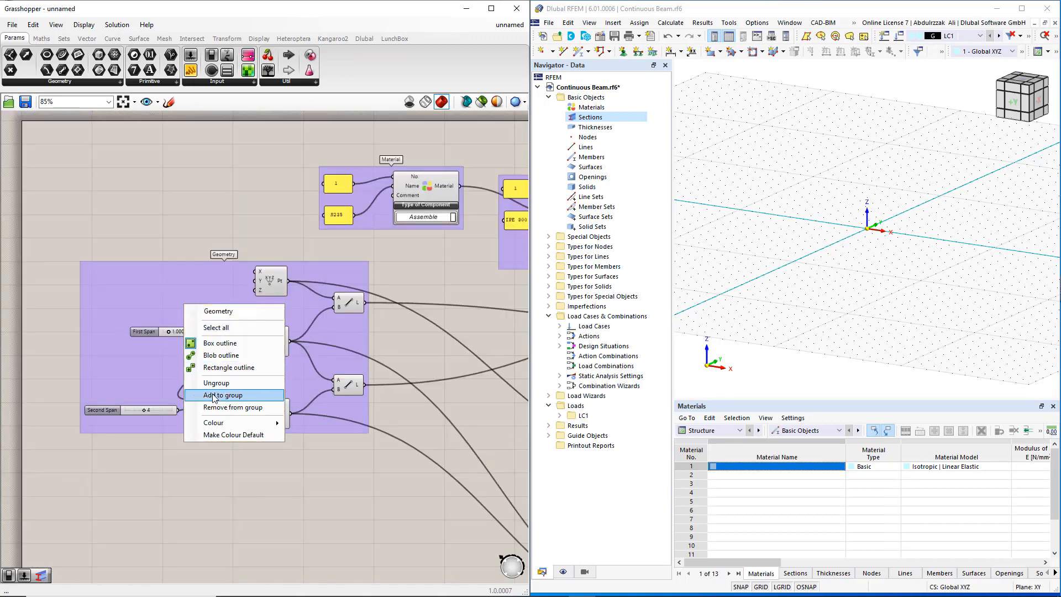
mouse_move(215, 424)
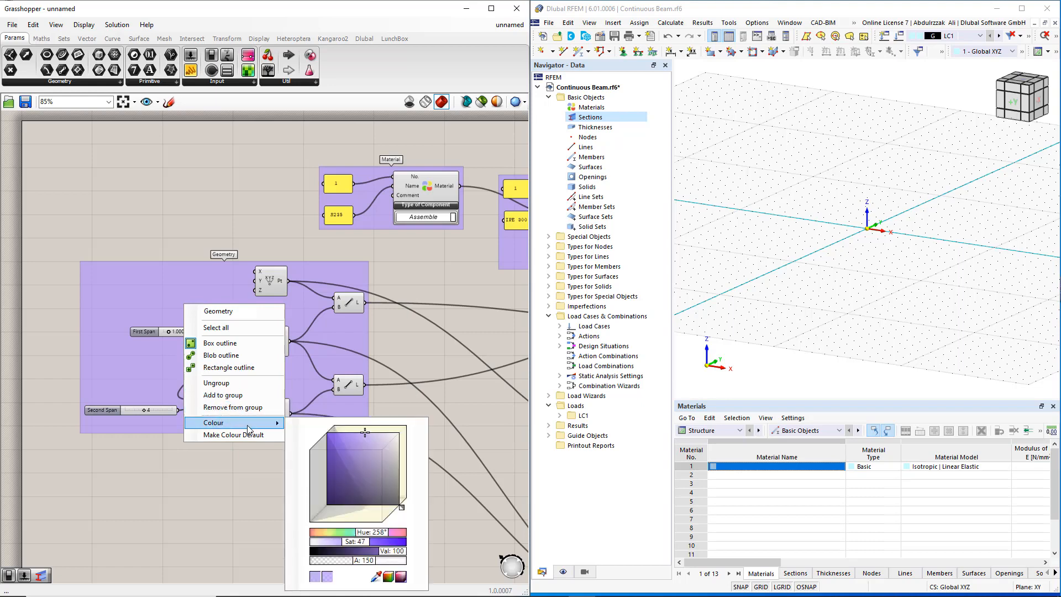
mouse_move(326, 441)
mouse_down()
mouse_move(351, 456)
mouse_move(348, 473)
mouse_move(383, 467)
mouse_up()
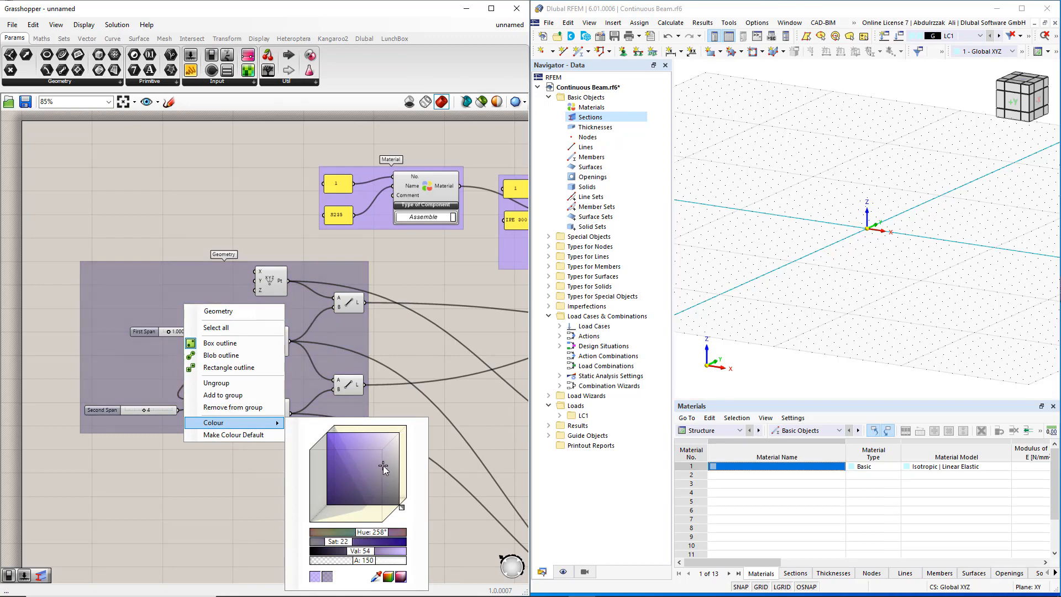
click(415, 293)
Step: Change the colour of the Material group to a light yellow-green
right_drag(418, 279, 258, 319)
right_click(211, 254)
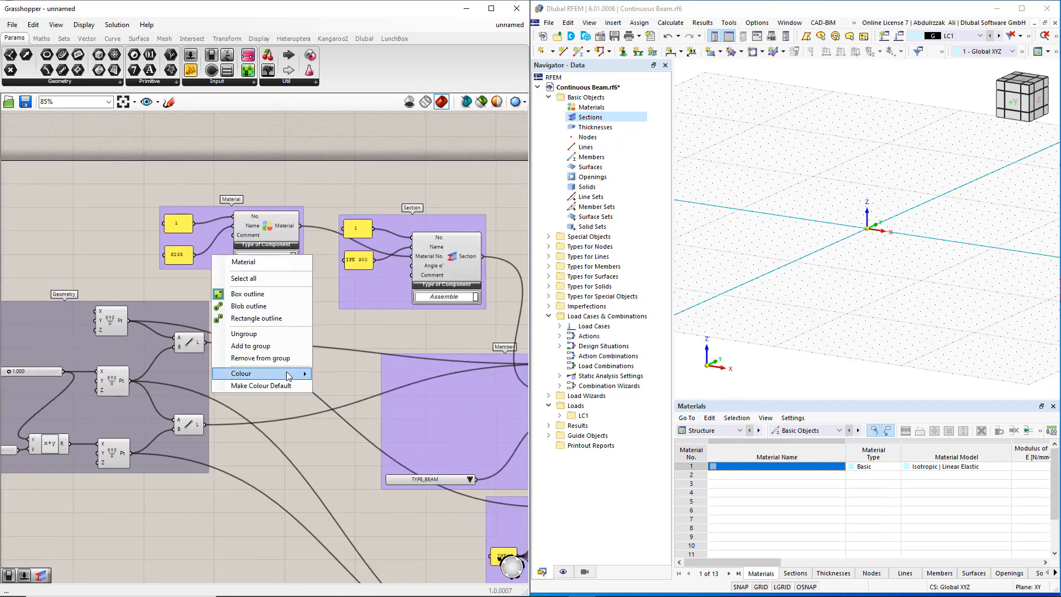
mouse_move(301, 375)
drag(408, 484, 377, 484)
click(364, 327)
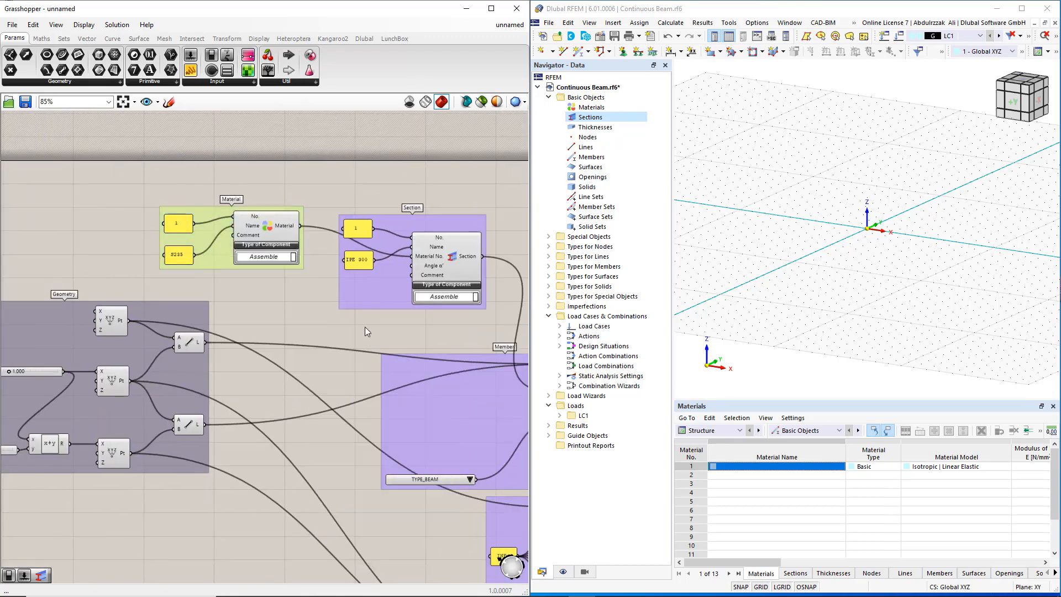
Step: Change the colour of the Section group to a dark olive green
right_click(376, 294)
mouse_move(421, 413)
mouse_move(552, 474)
mouse_down()
mouse_move(557, 489)
mouse_move(554, 466)
mouse_up()
drag(558, 522, 528, 522)
click(391, 522)
Step: Change the colour of the Member group to light green with a hue of 125°
right_drag(389, 519, 187, 395)
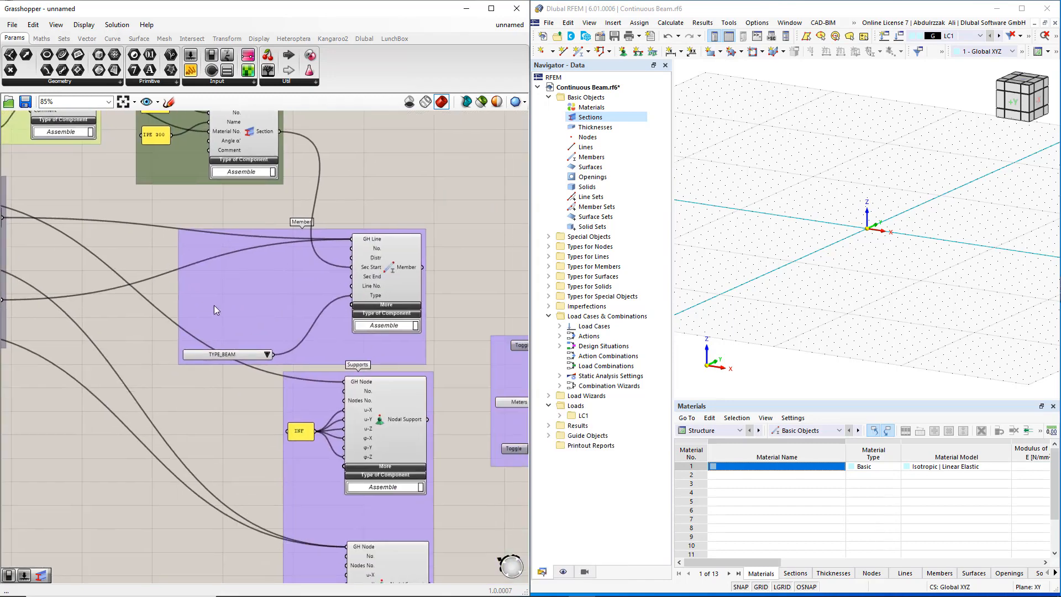
right_click(241, 286)
mouse_move(326, 405)
drag(429, 519, 408, 519)
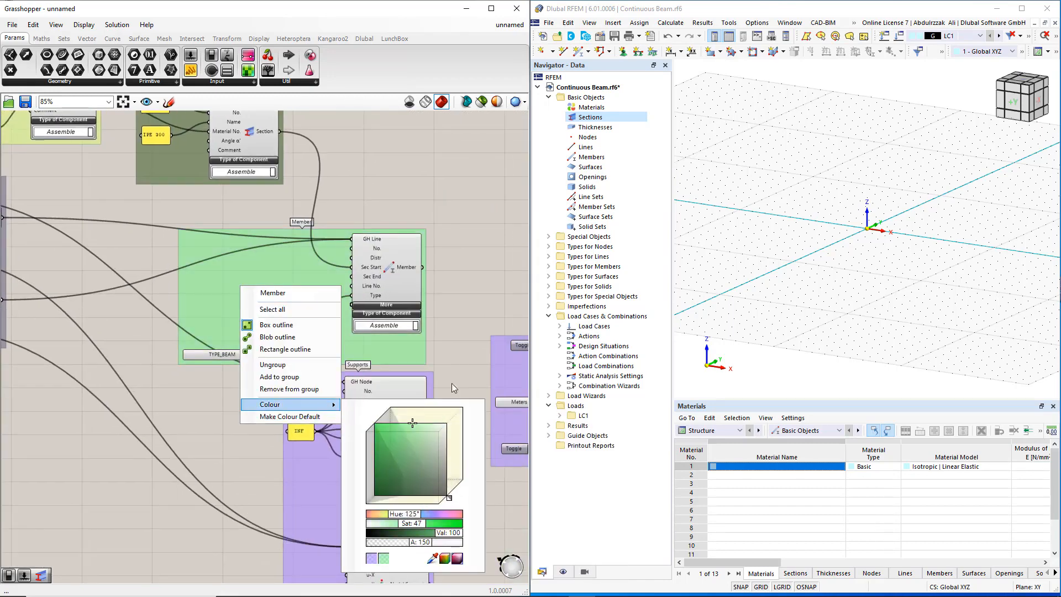
click(452, 383)
Step: Change the colour of the Supports group to light red
right_drag(452, 383, 341, 257)
right_click(279, 389)
mouse_move(332, 507)
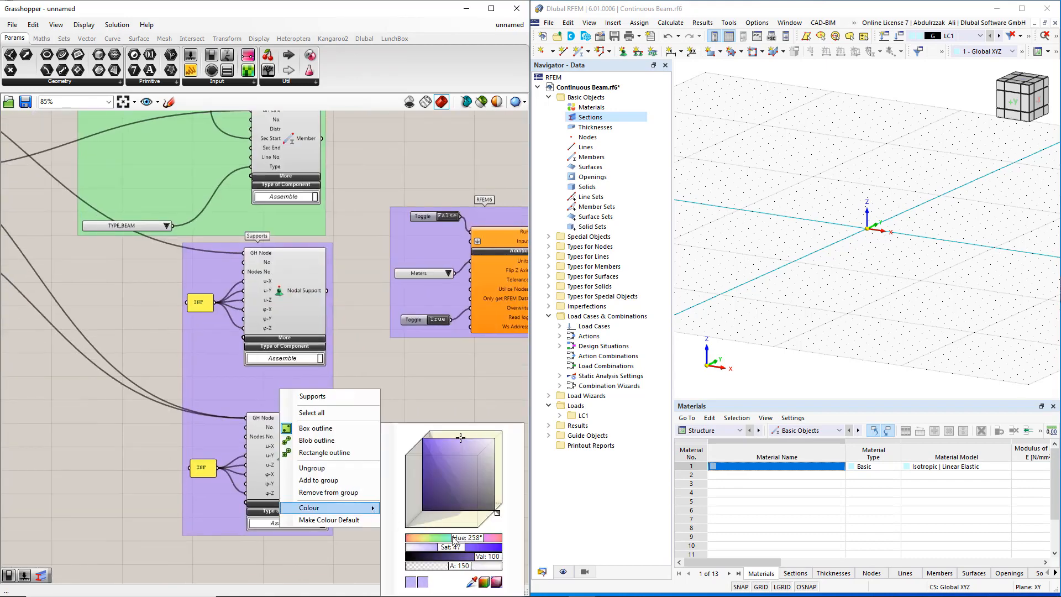
drag(455, 537, 483, 538)
click(446, 391)
Step: Connect the outputs of both Nodal Support components to the export component's Input
right_drag(469, 383, 391, 394)
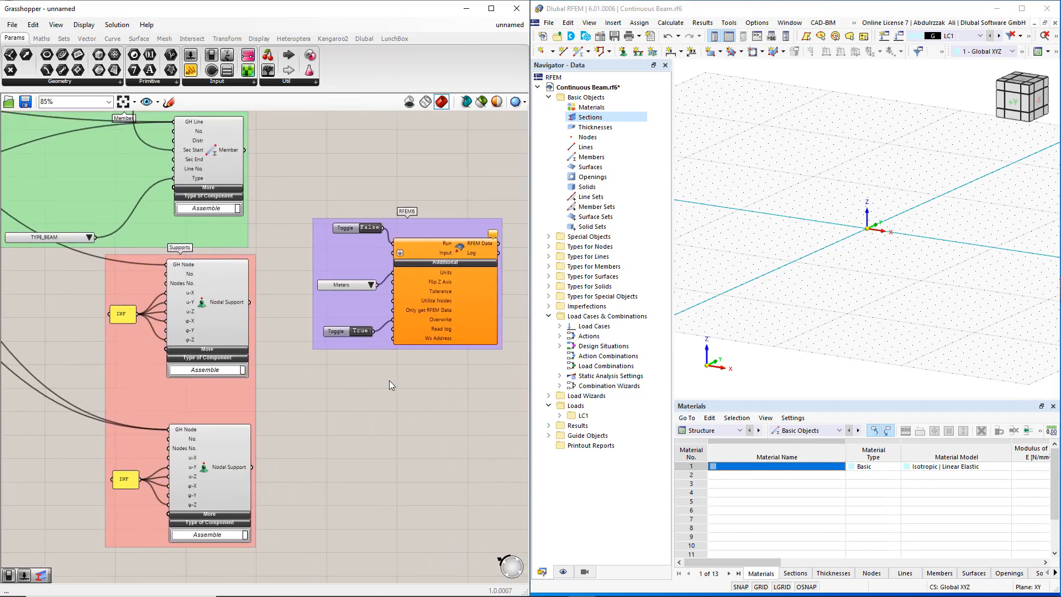
scroll(389, 380, down, 3)
drag(293, 492, 395, 338)
shift+drag(290, 373, 393, 338)
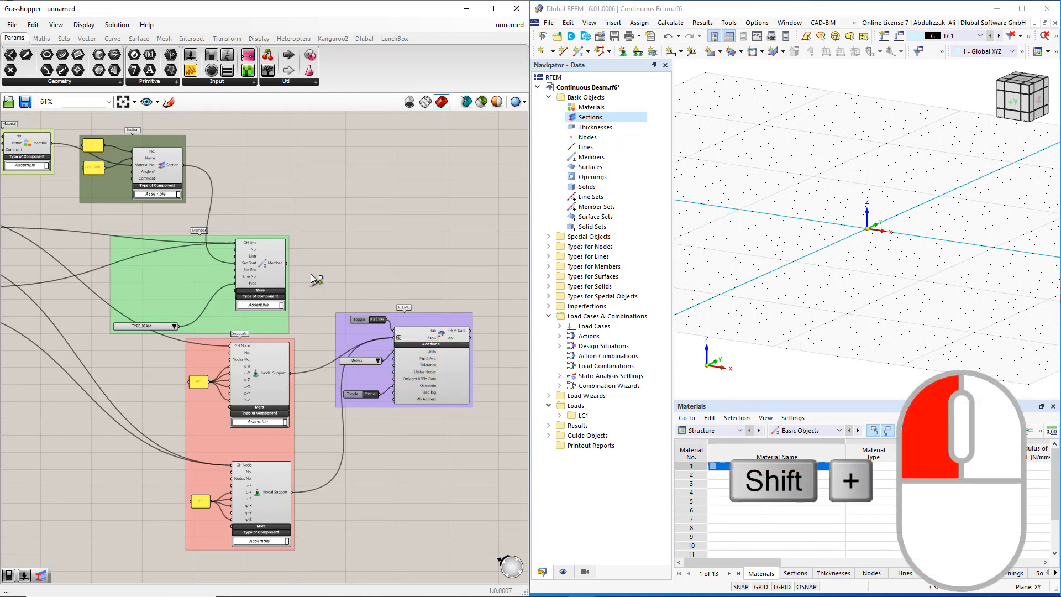
Step: Add the Member, Section and Material outputs to the export component's Input, keeping the existing connections
shift+drag(310, 273, 394, 338)
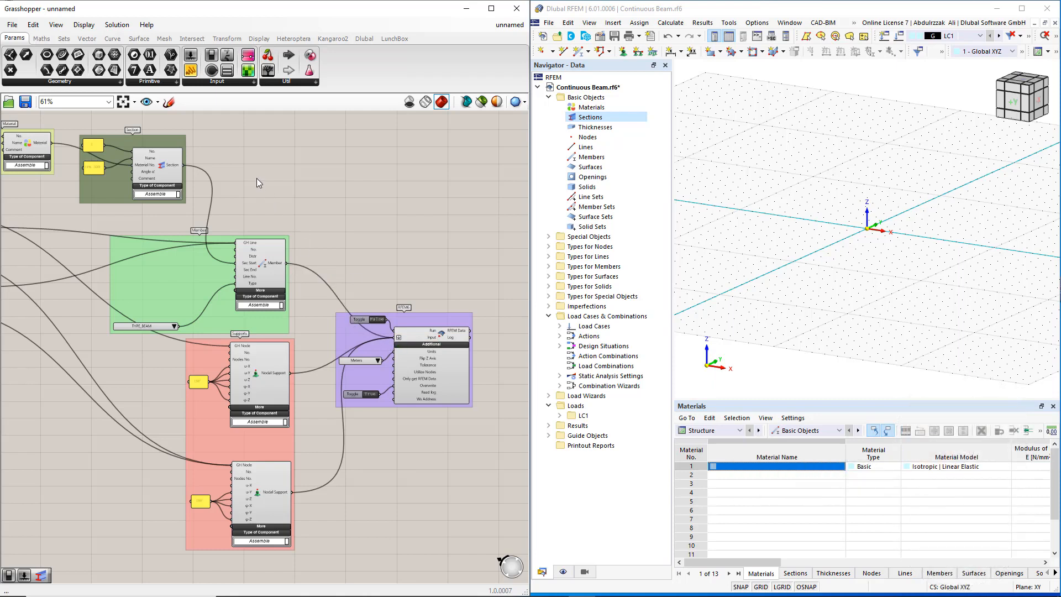
shift+drag(182, 166, 393, 337)
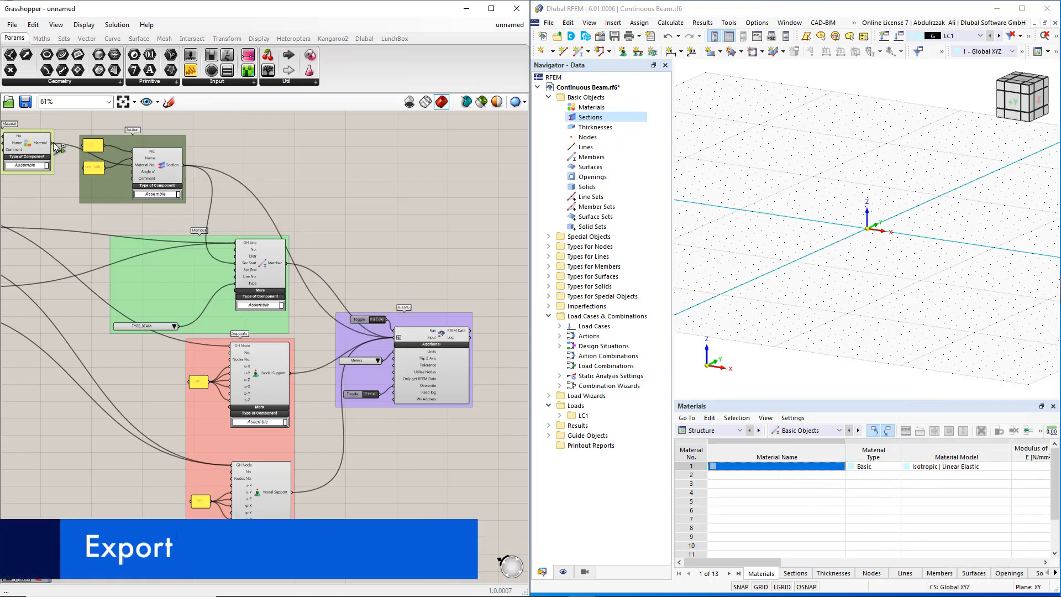
shift+drag(53, 143, 393, 339)
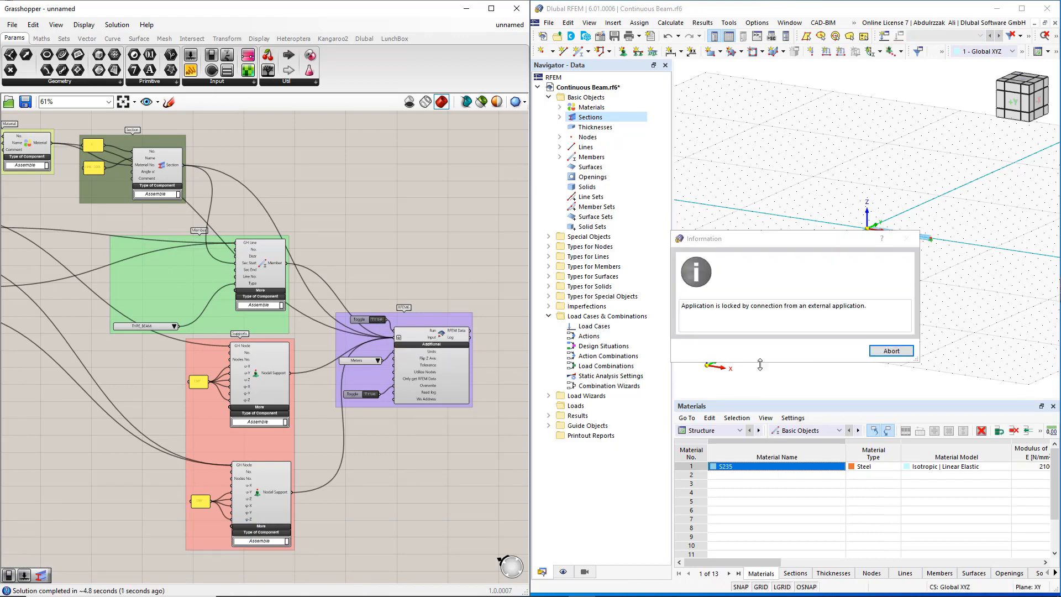
Step: Switch to RFEM and abort the external application's connection that locks the program, confirming the abort
click(889, 352)
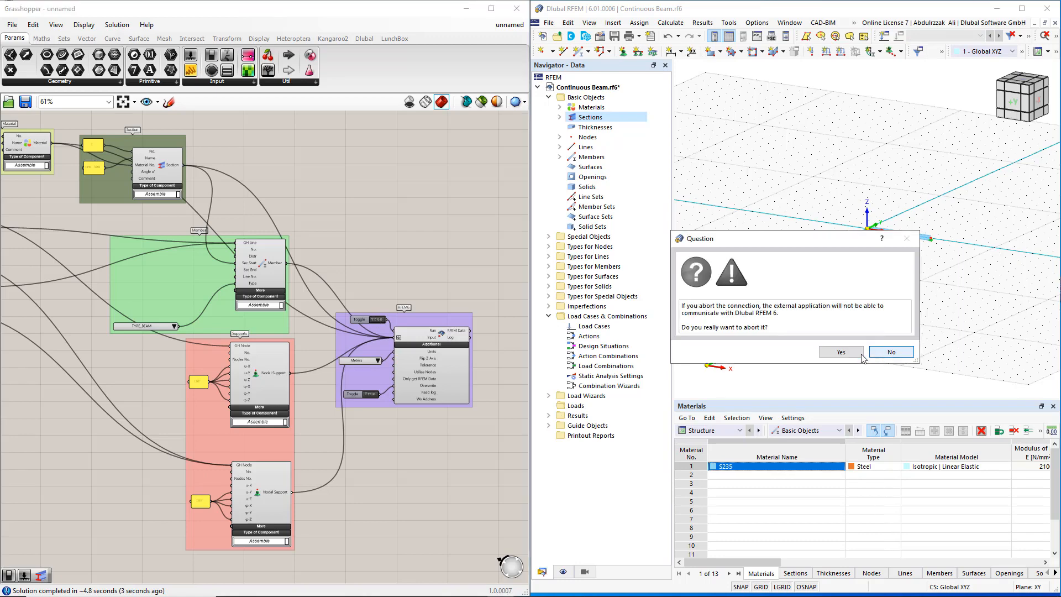
click(850, 355)
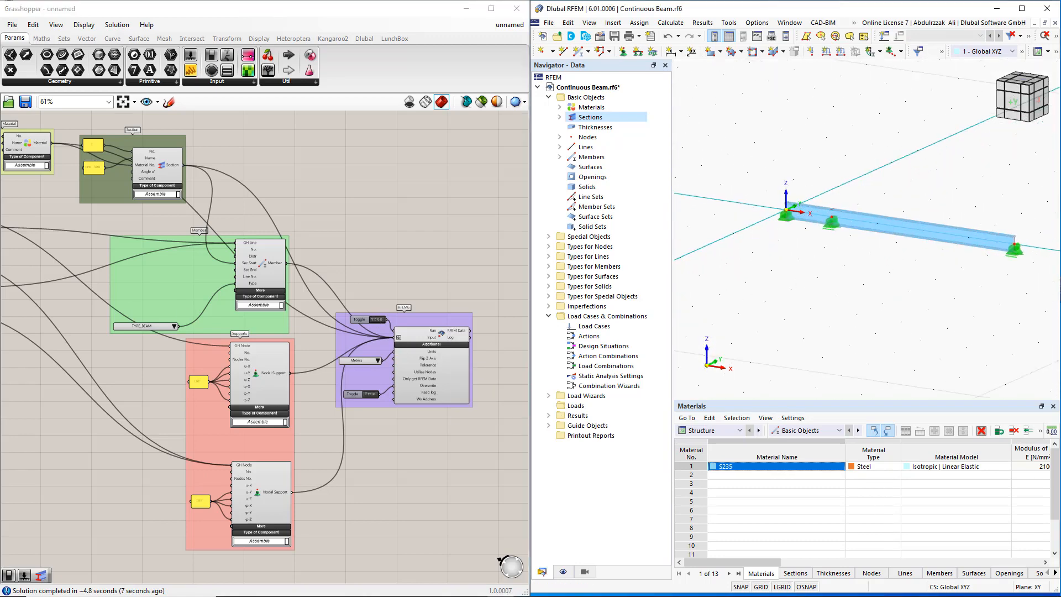
Step: In Grasshopper's Geometry group, set the First Span slider to 4 and the Second Span slider to 6
scroll(218, 371, down, 5)
right_drag(225, 418, 405, 415)
right_drag(180, 411, 220, 423)
scroll(211, 310, up, 10)
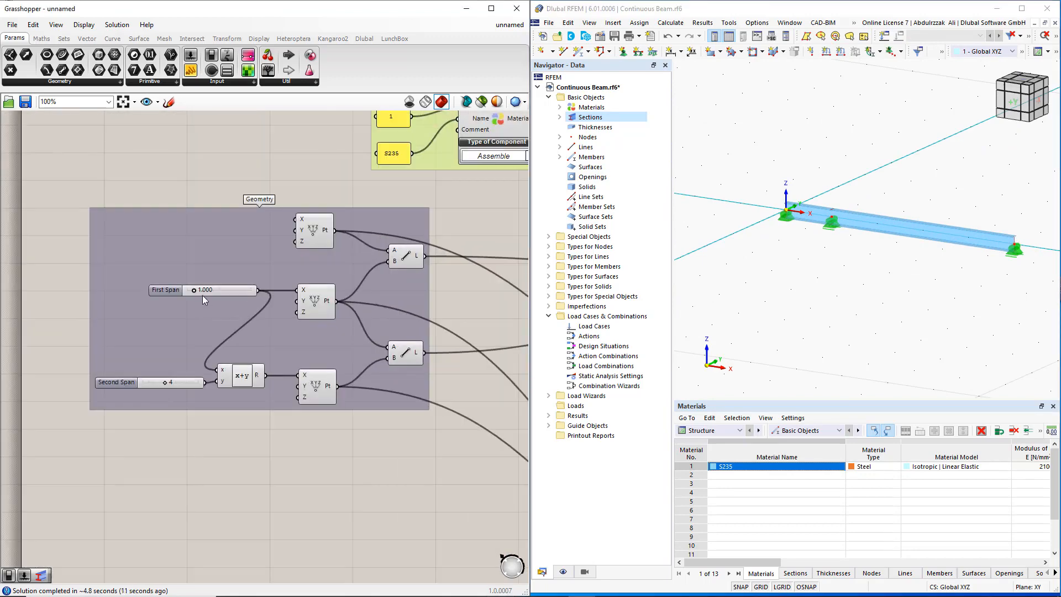
double_click(203, 295)
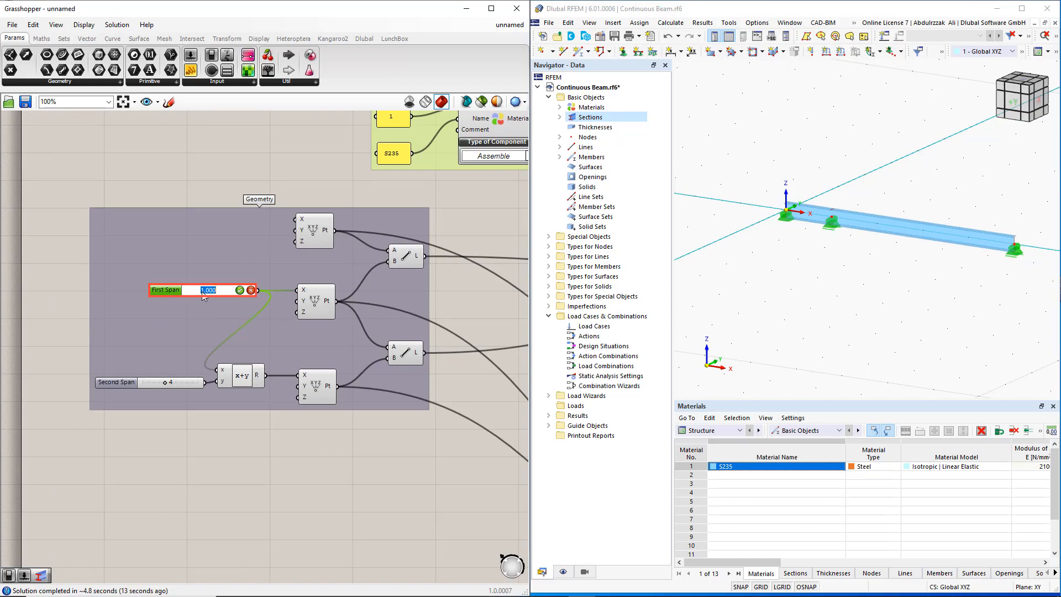
text(4)
key(Return)
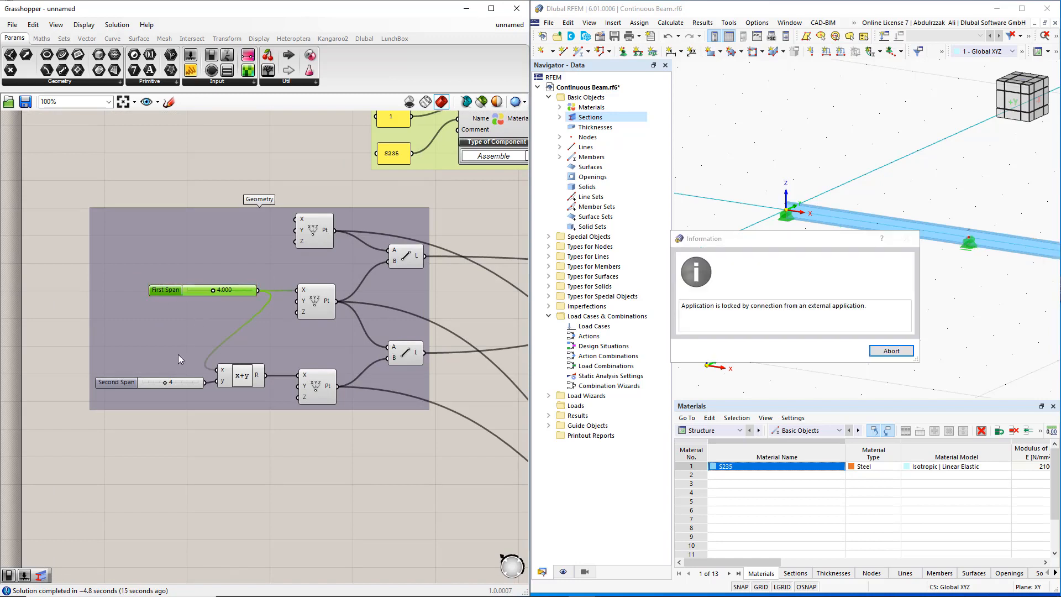
double_click(157, 383)
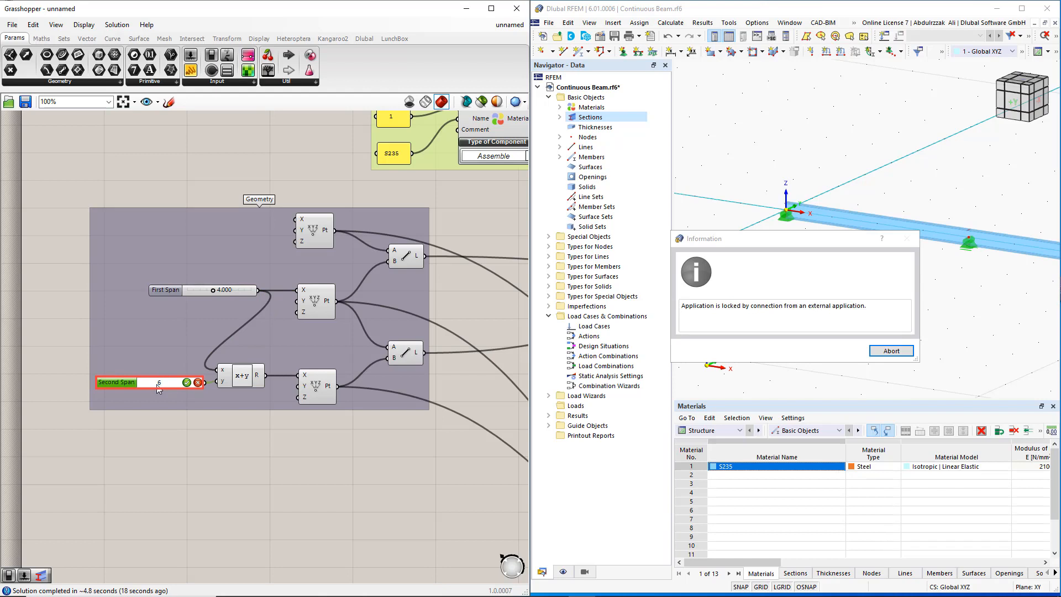
text(6)
key(Return)
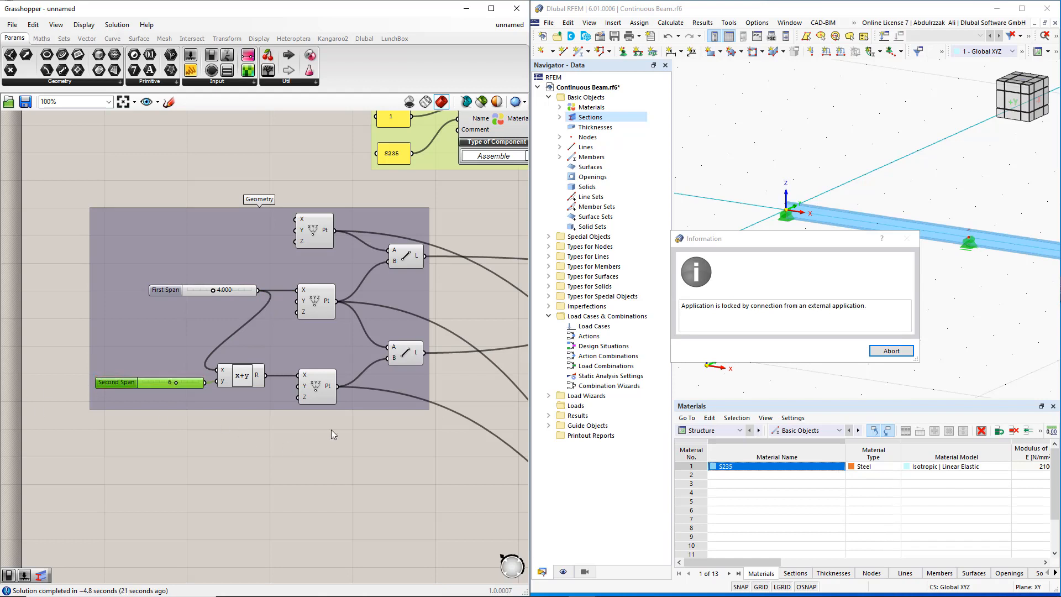
Step: Return to RFEM, release the external connection lock again and inspect the whole updated two-span beam
click(882, 352)
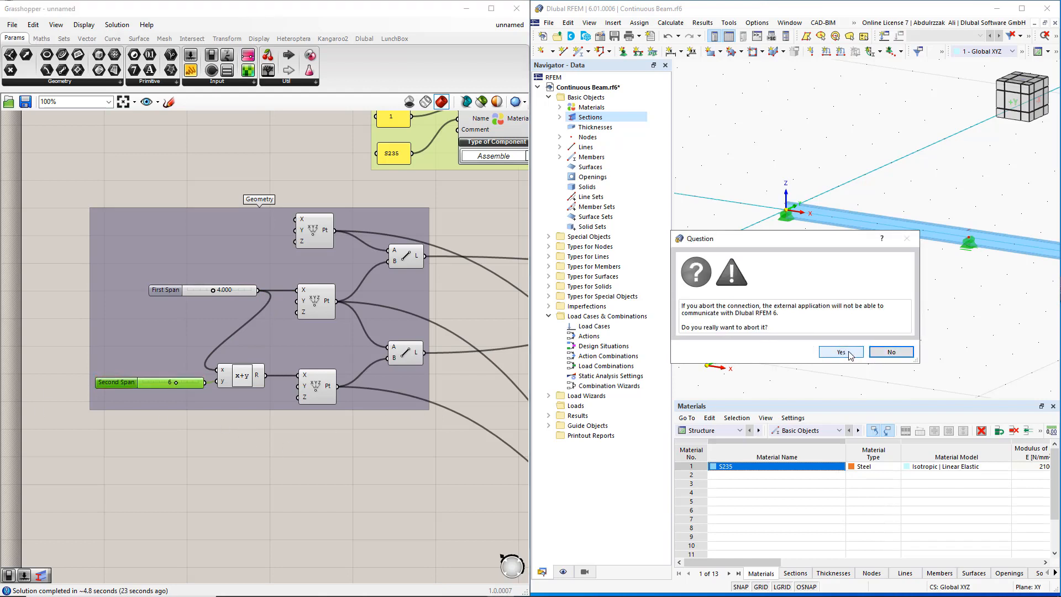
click(843, 353)
scroll(873, 303, down, 3)
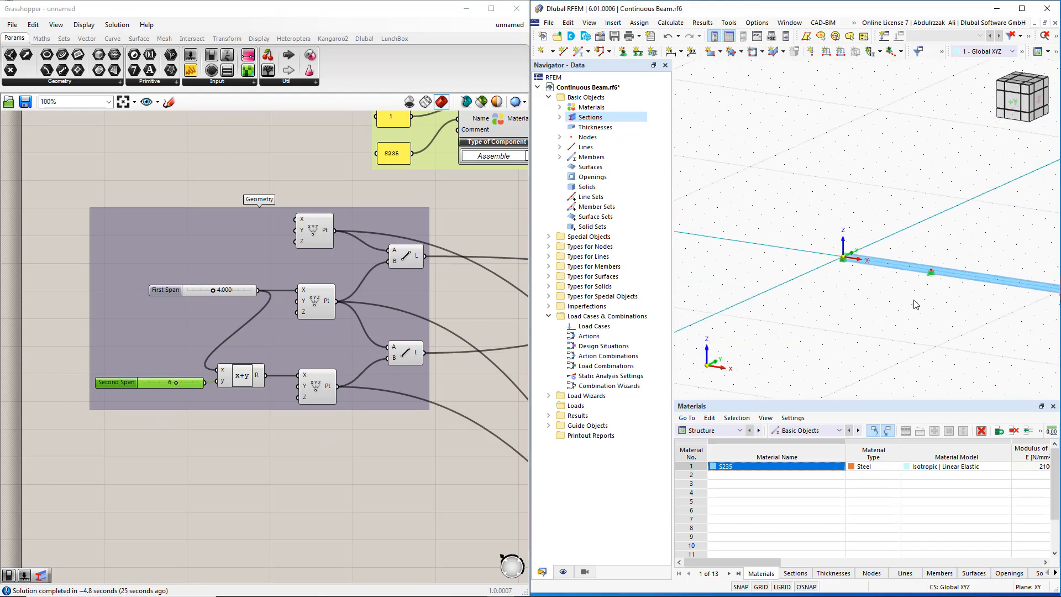
middle_drag(908, 297, 831, 288)
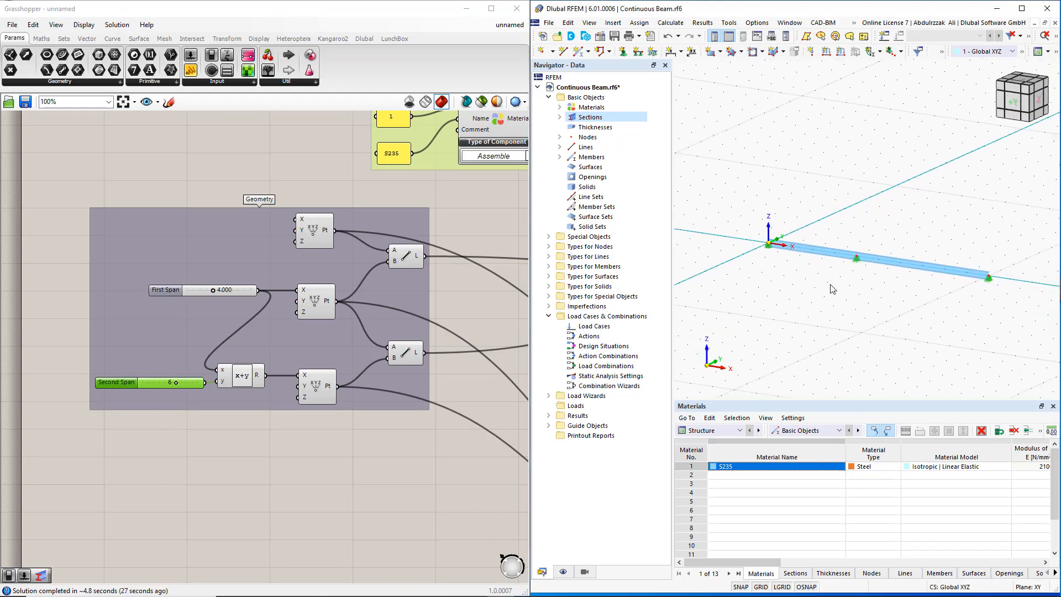